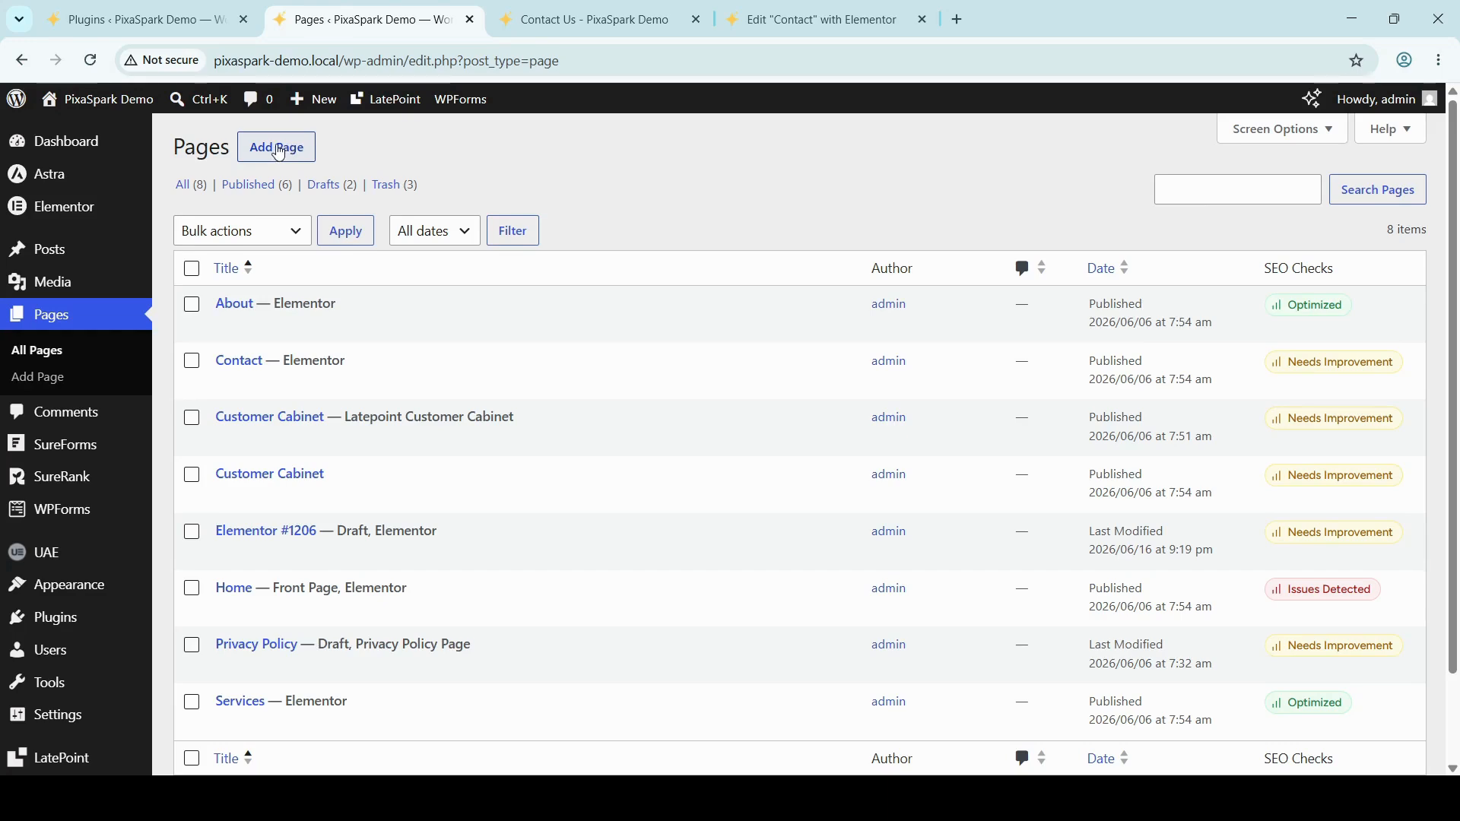
Create a new page titled "Contact us" without a library design and open it for editing with Elementor.
left_click(278, 152)
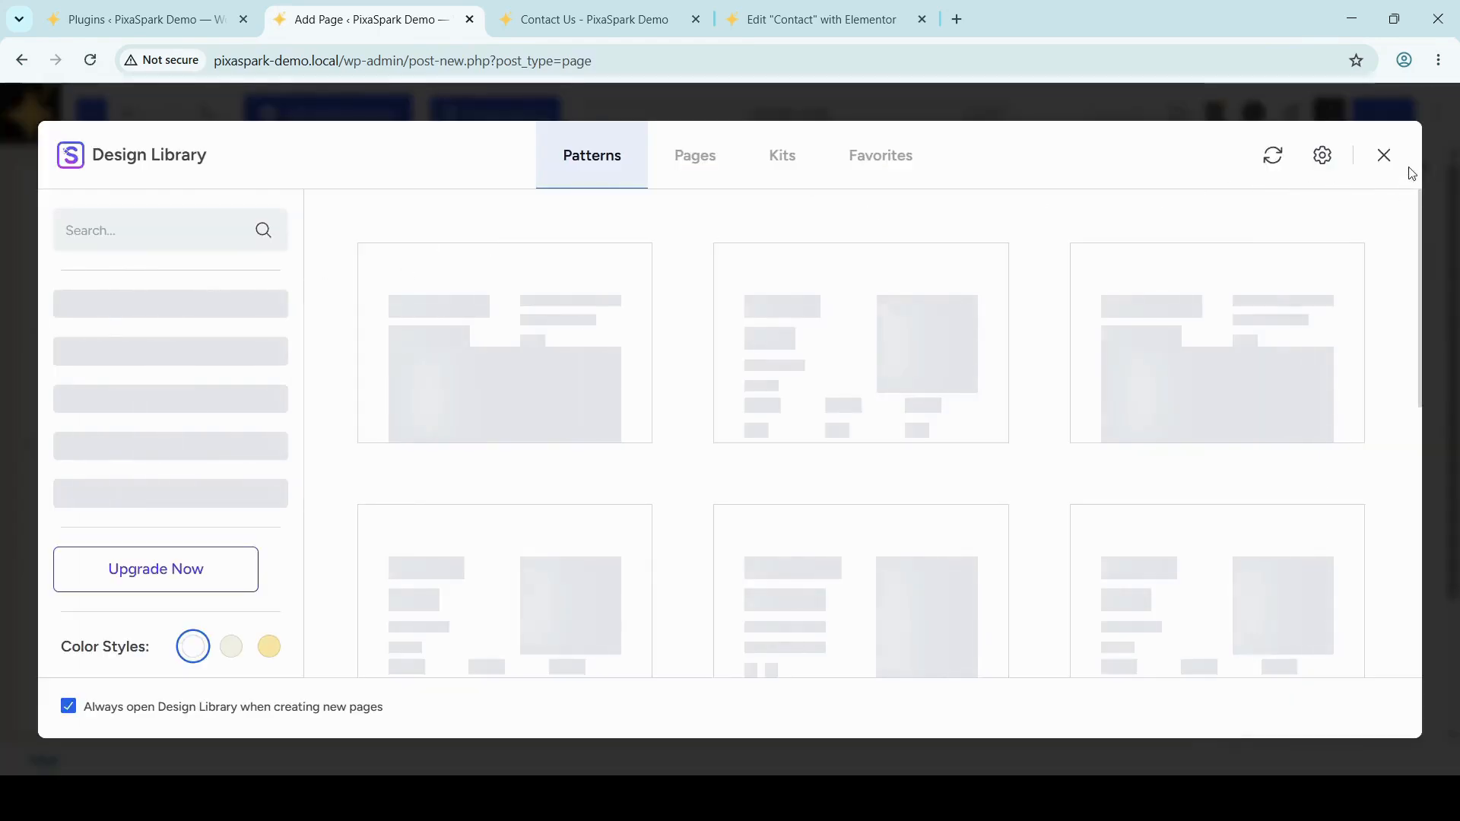
left_click(1383, 156)
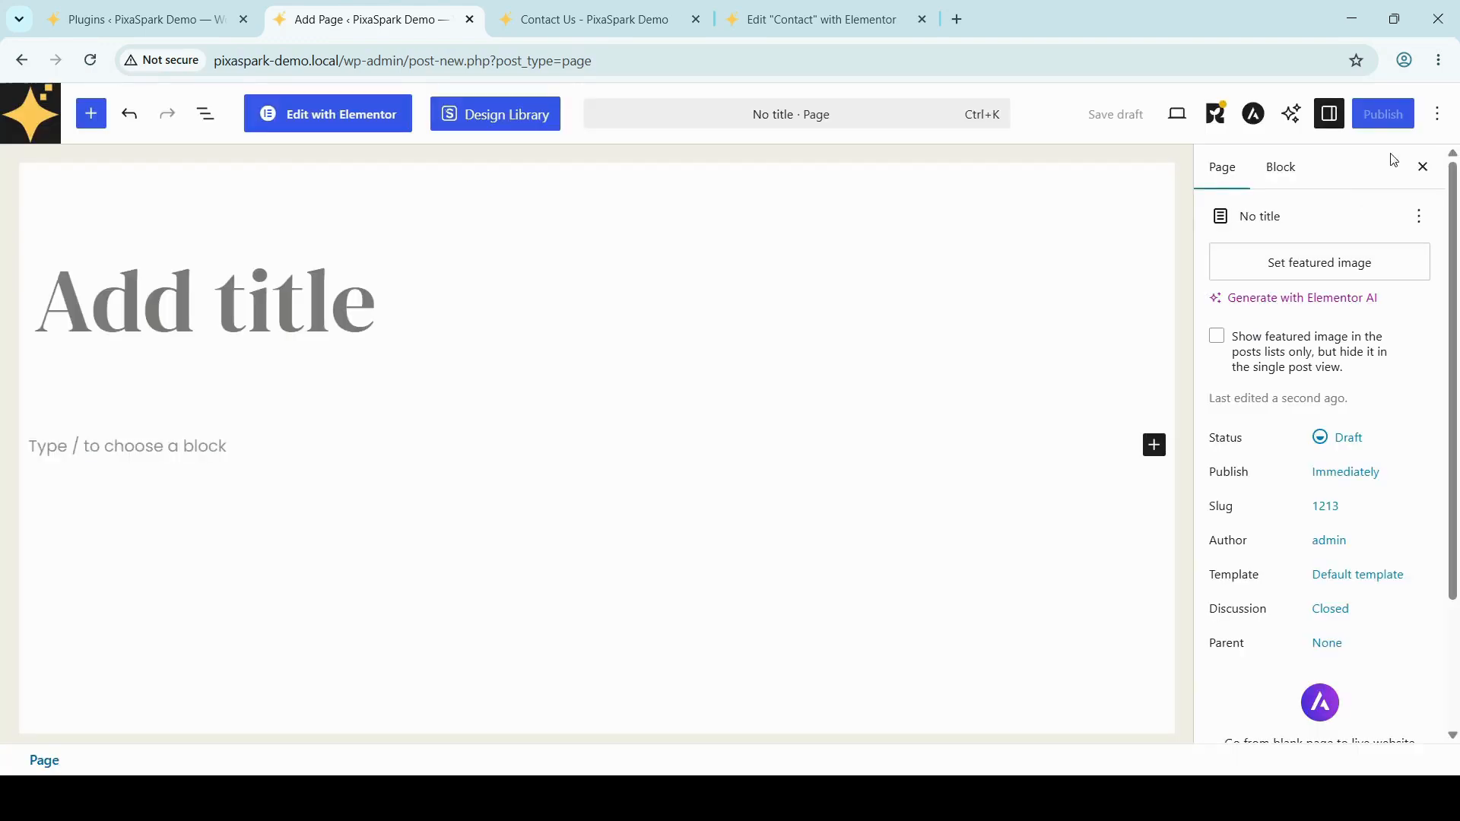
left_click(210, 297)
type("C")
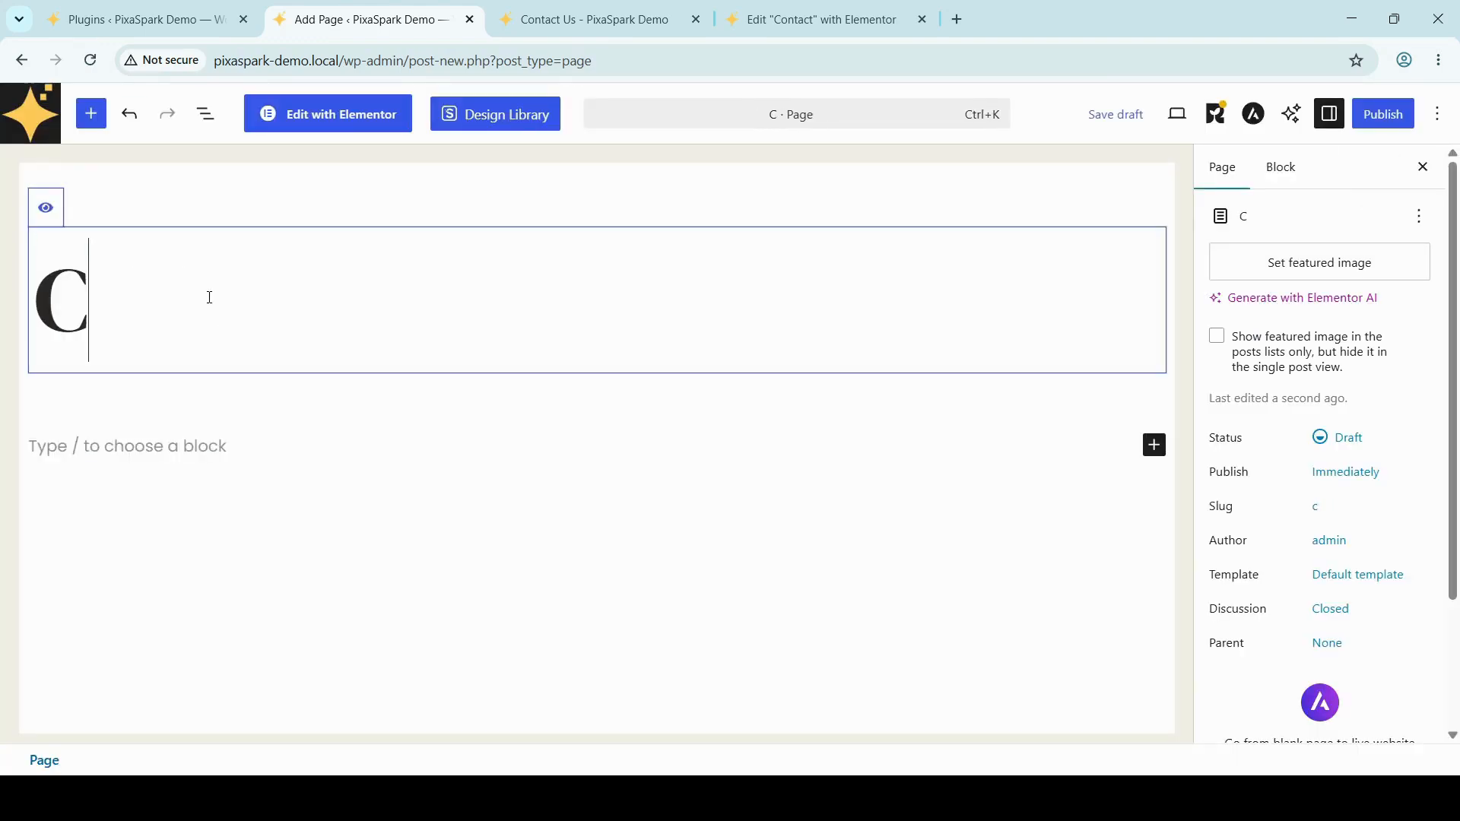
type("ontact")
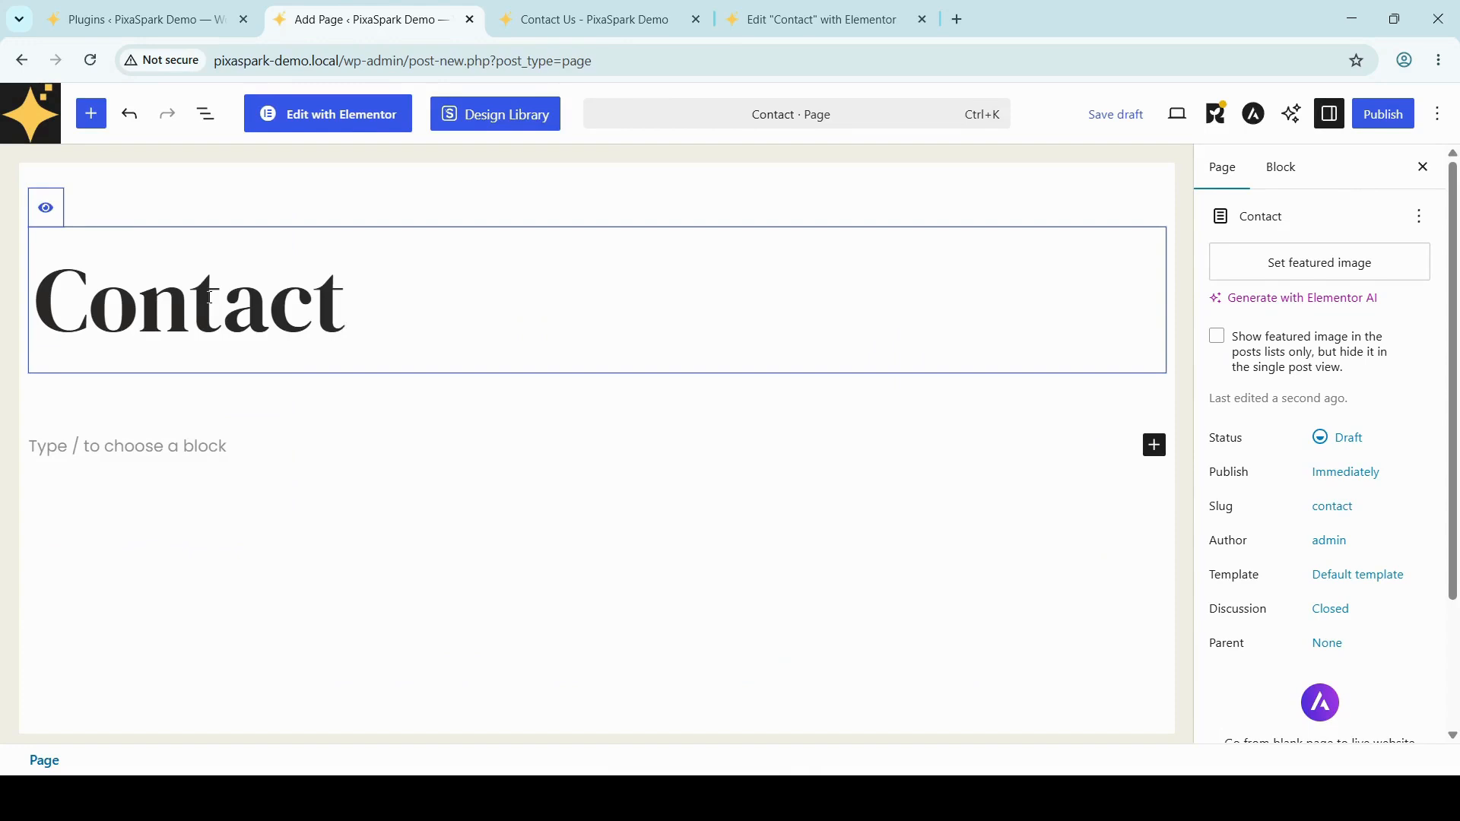
type(" us")
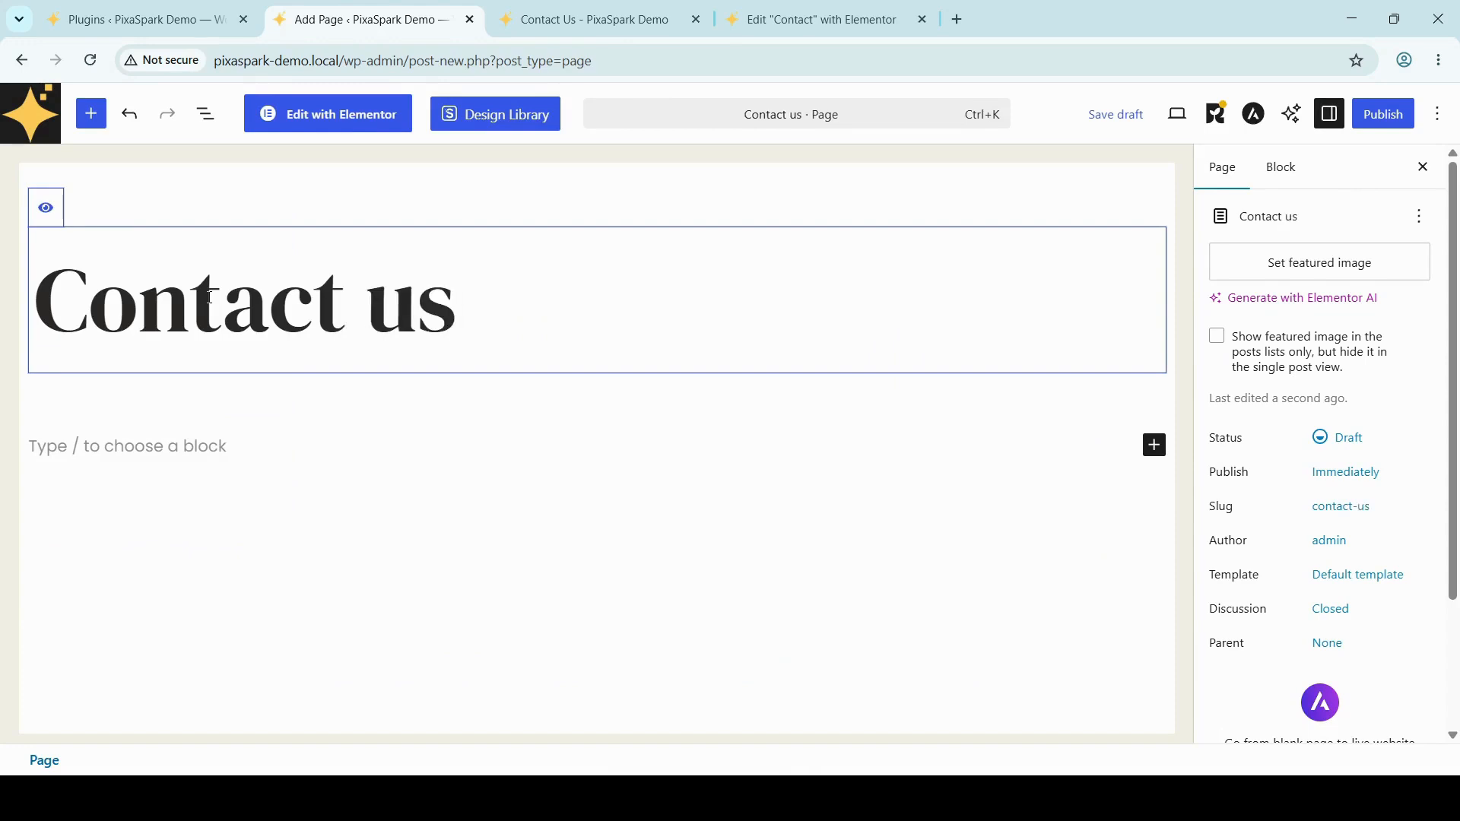
left_click(553, 182)
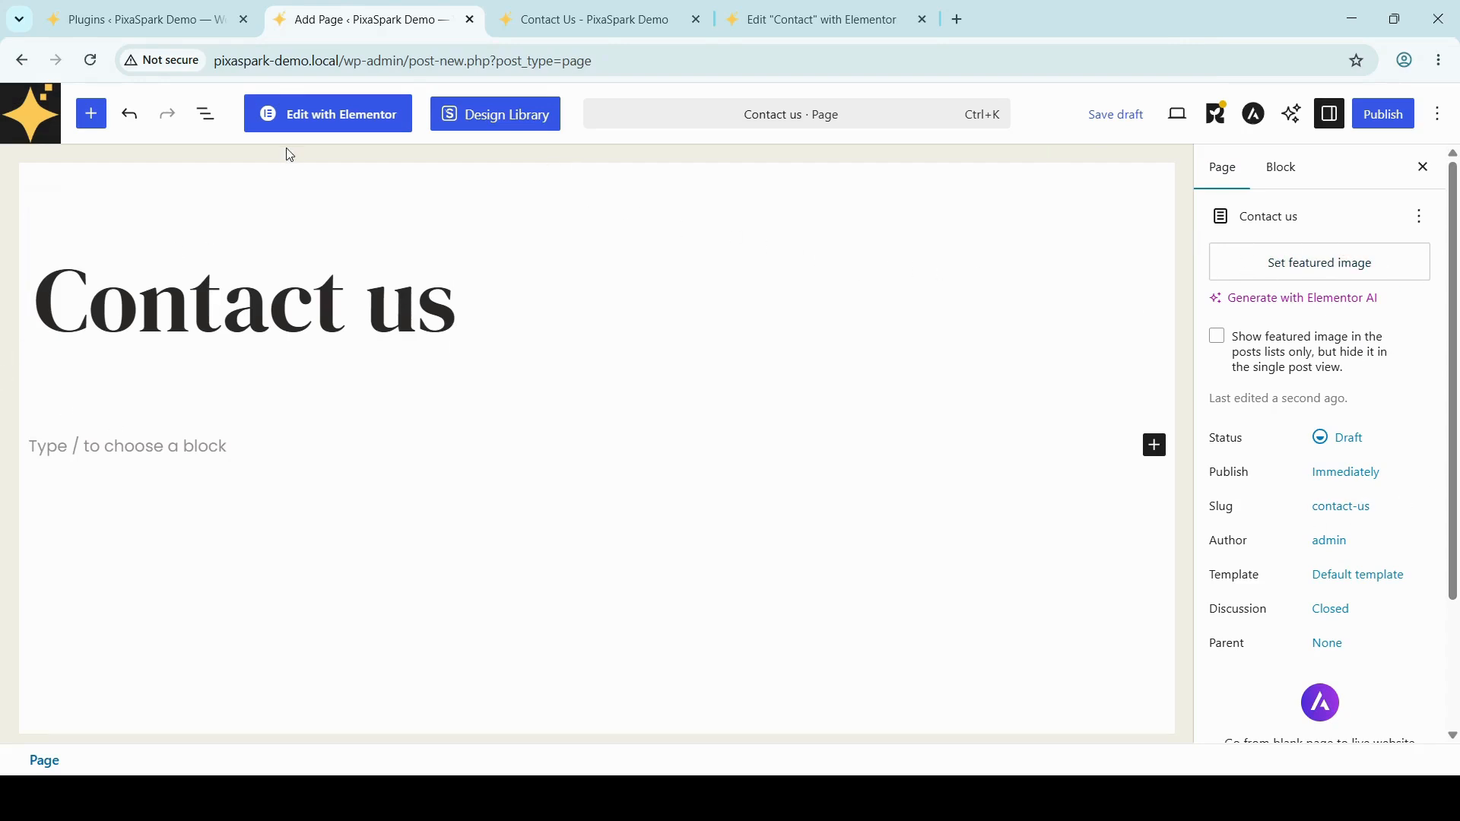
left_click(317, 122)
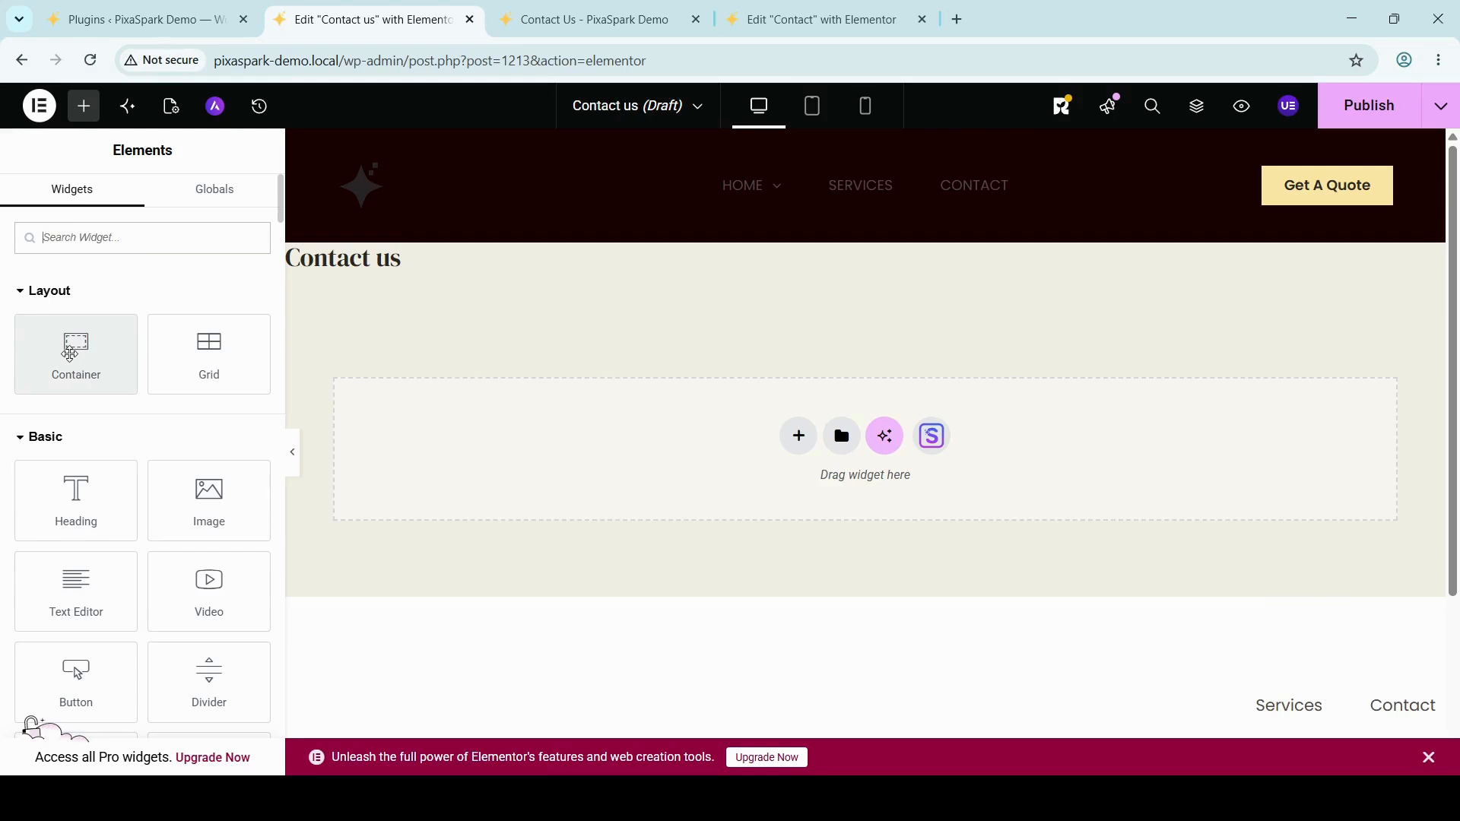
Add a container to the page, with its direction set to horizontal row and its items aligned to stretch.
left_click(69, 354)
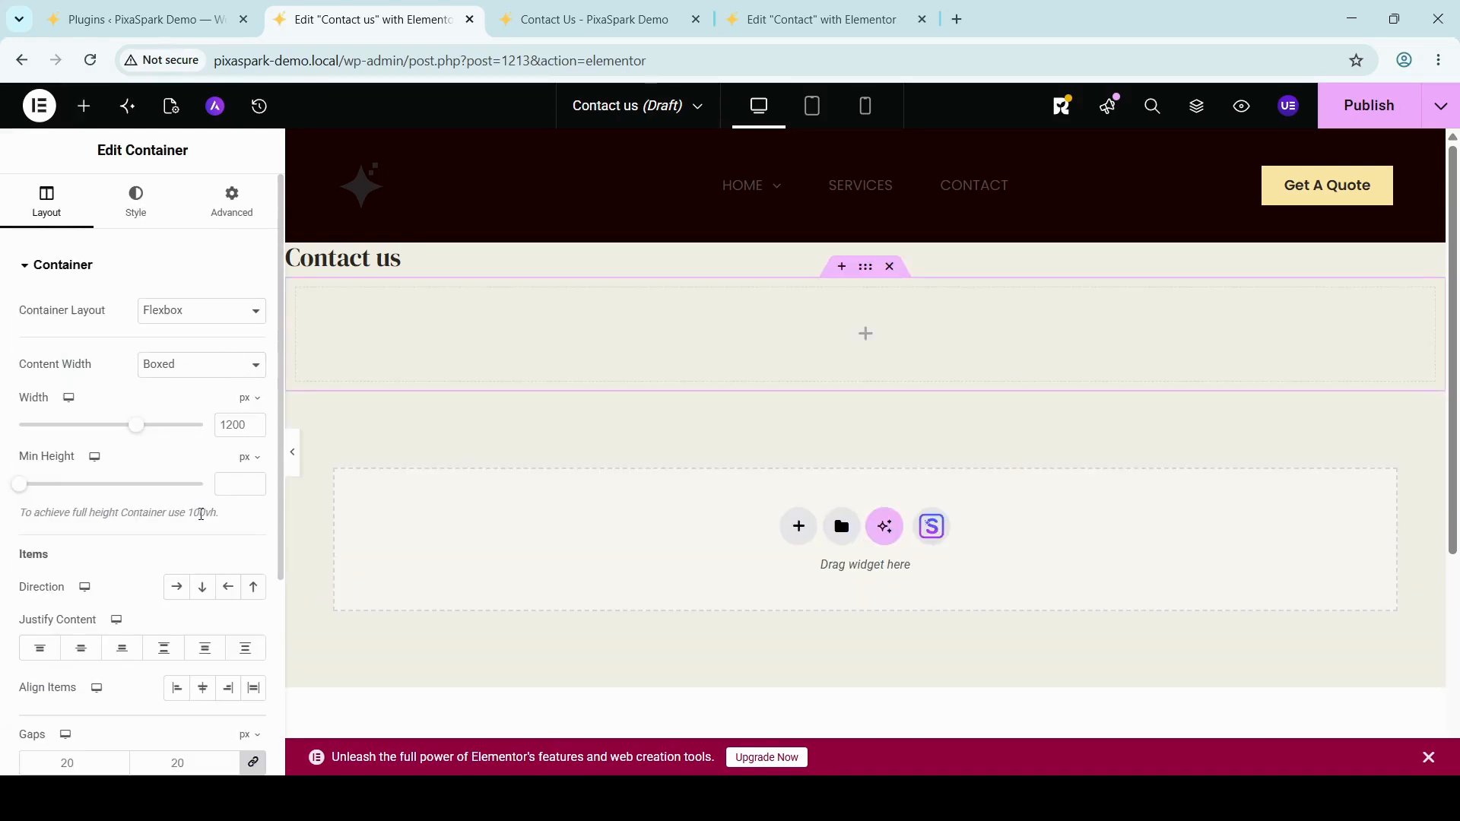
scroll(136, 562, "down", 3)
scroll(137, 563, "up", 1)
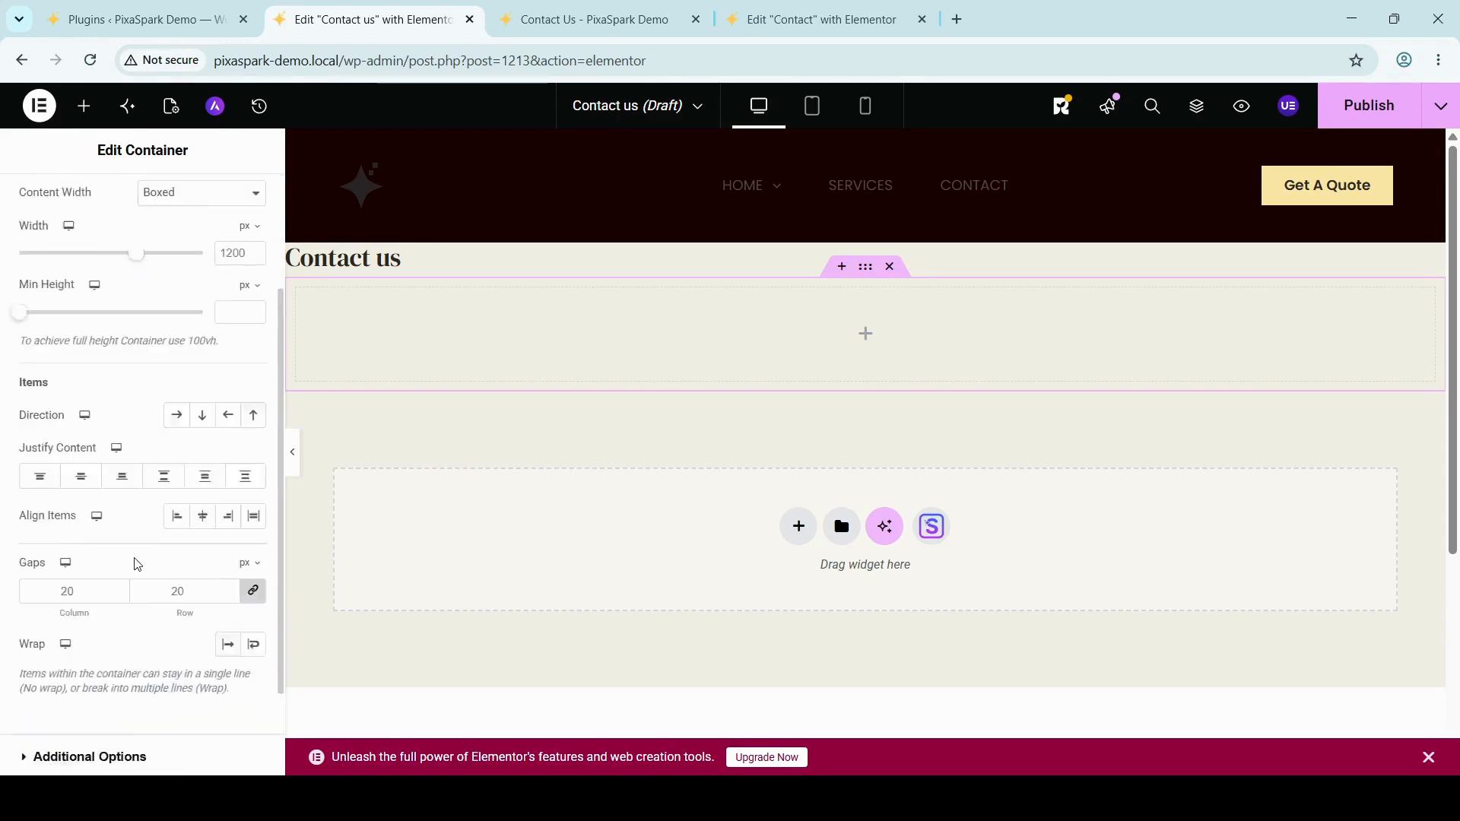
scroll(137, 563, "up", 2)
scroll(135, 561, "down", 3)
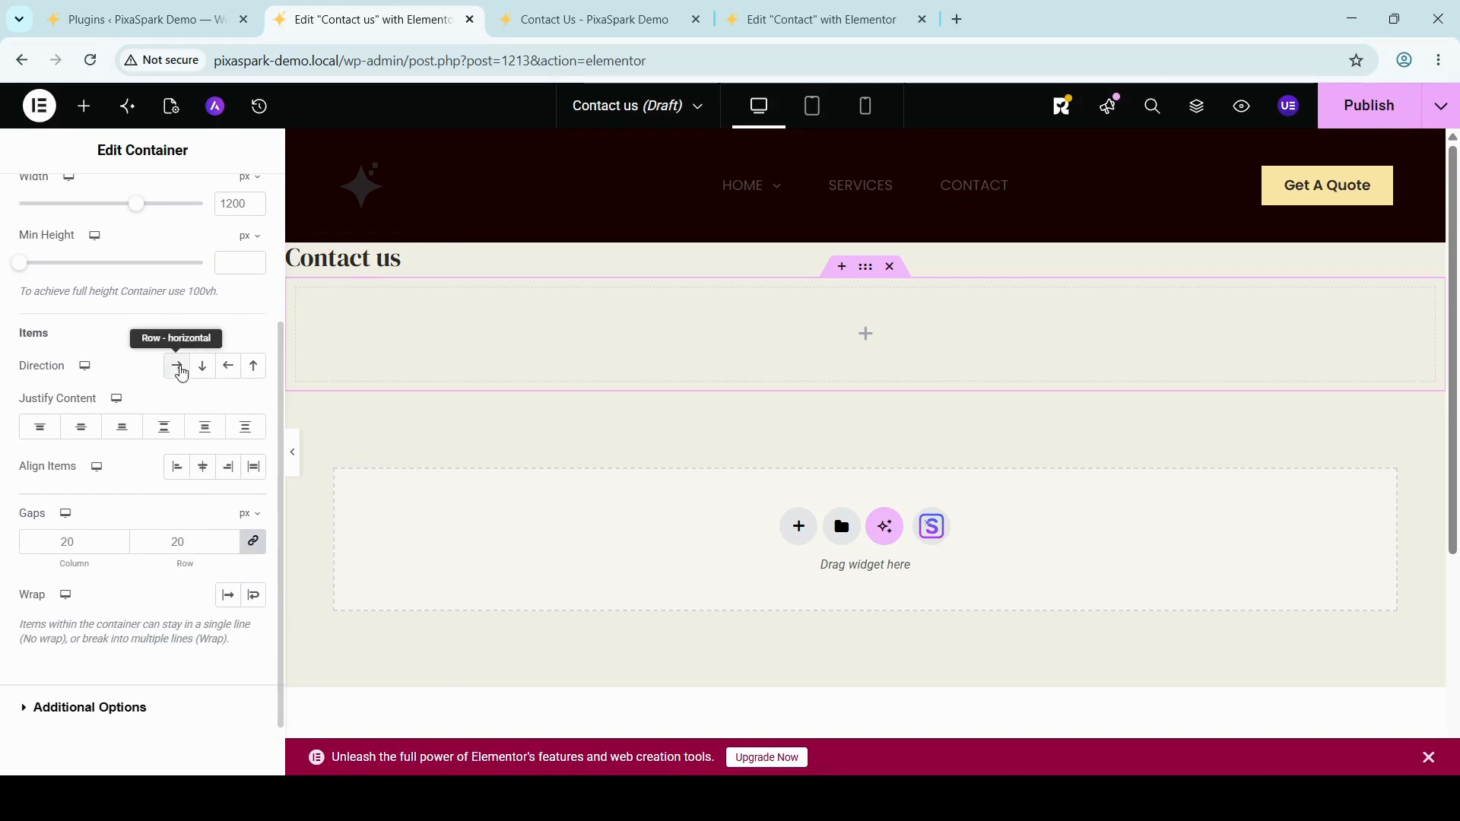
scroll(105, 513, "up", 3)
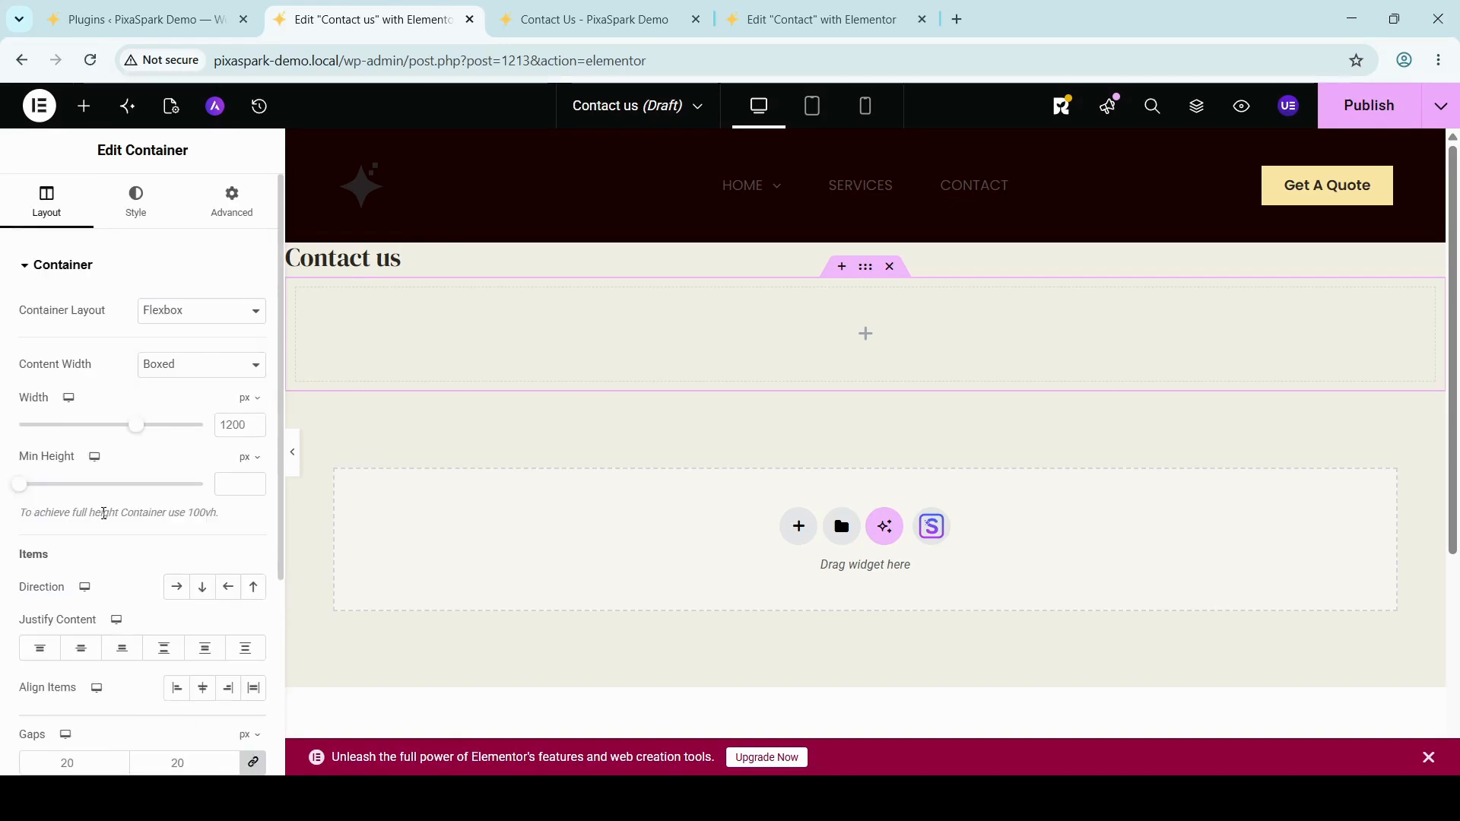
scroll(104, 513, "down", 3)
scroll(104, 513, "up", 3)
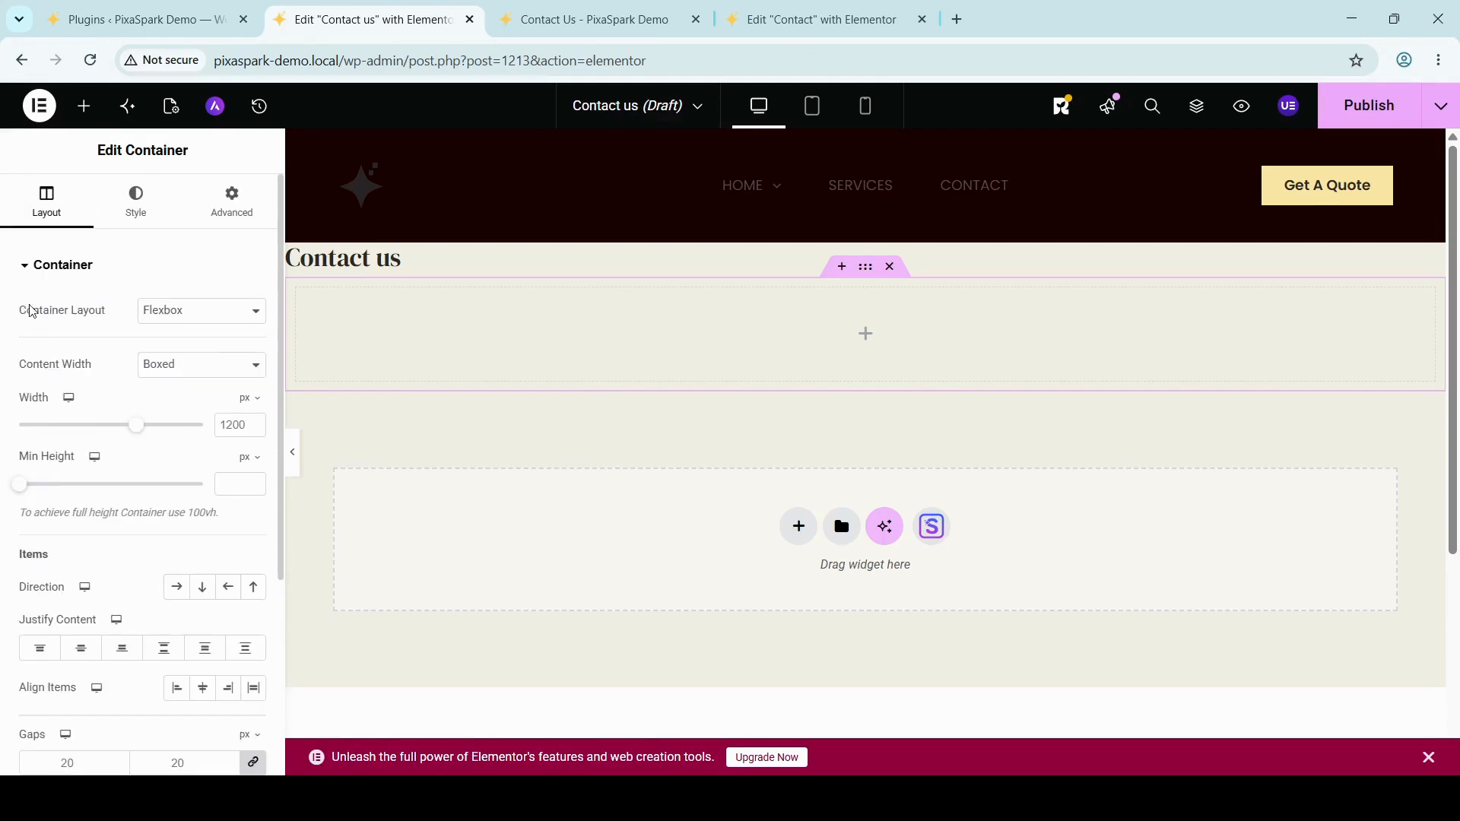
scroll(162, 557, "down", 3)
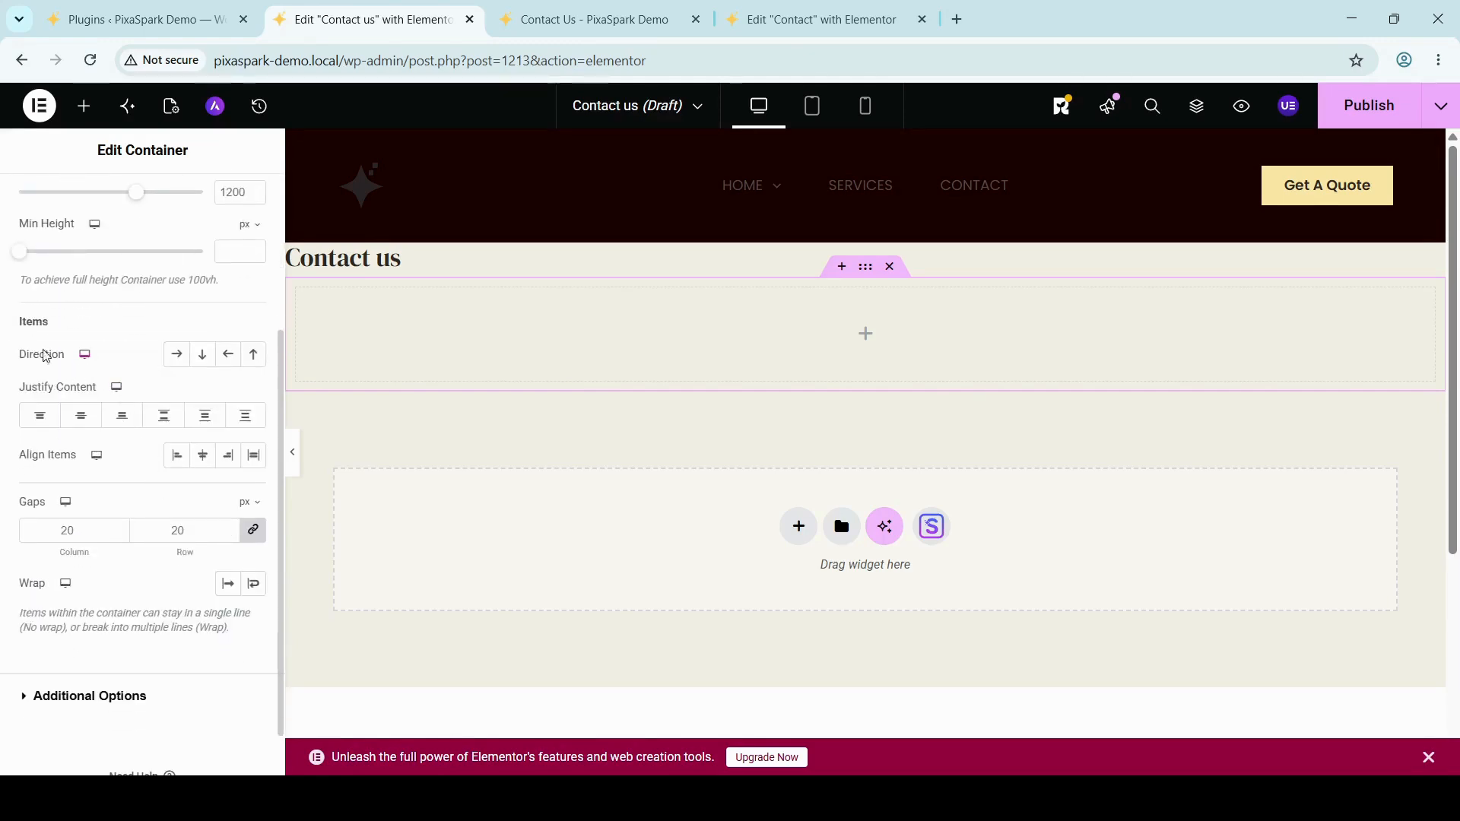
left_click(173, 358)
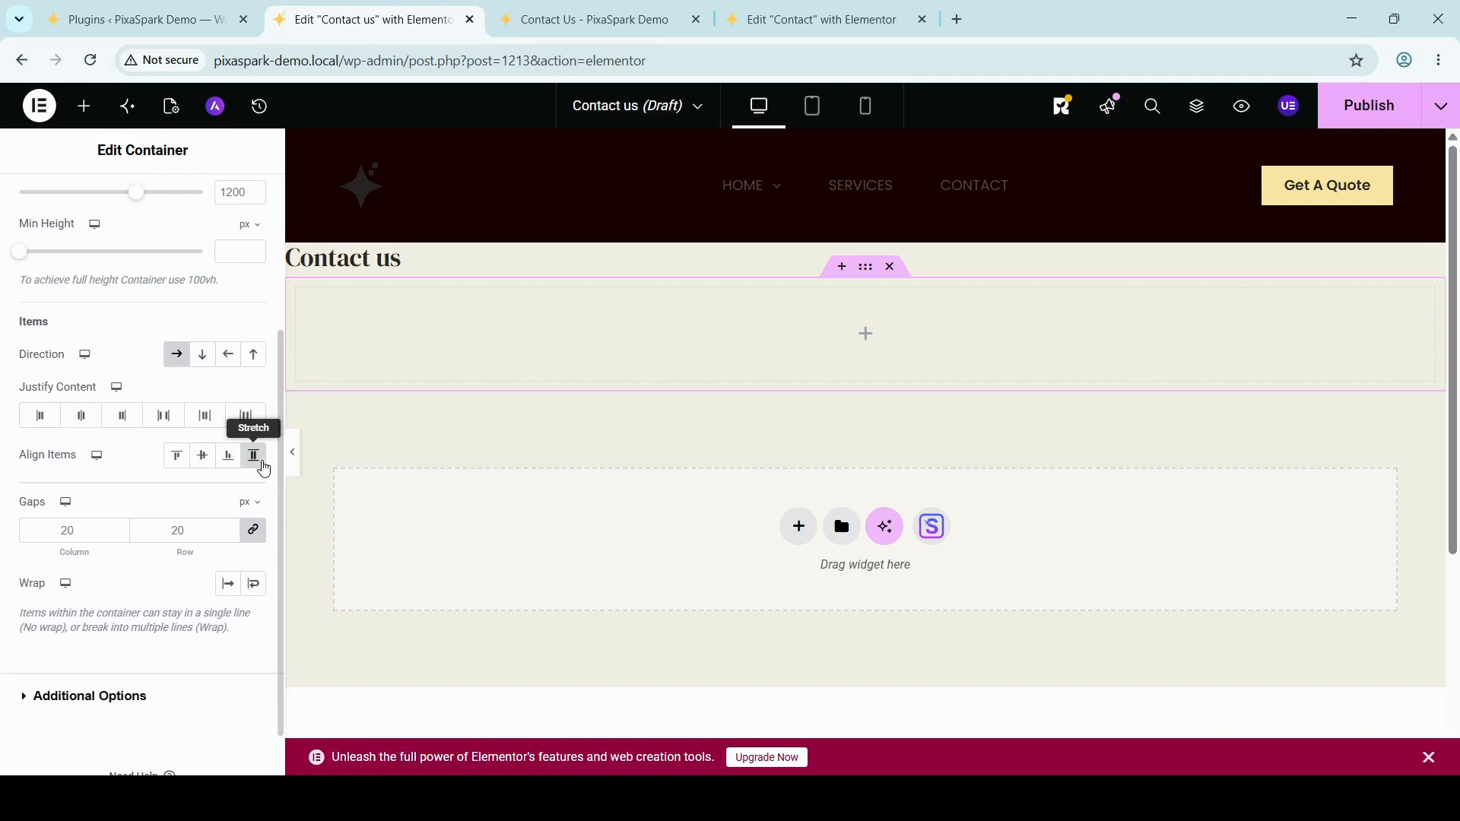
scroll(159, 493, "up", 3)
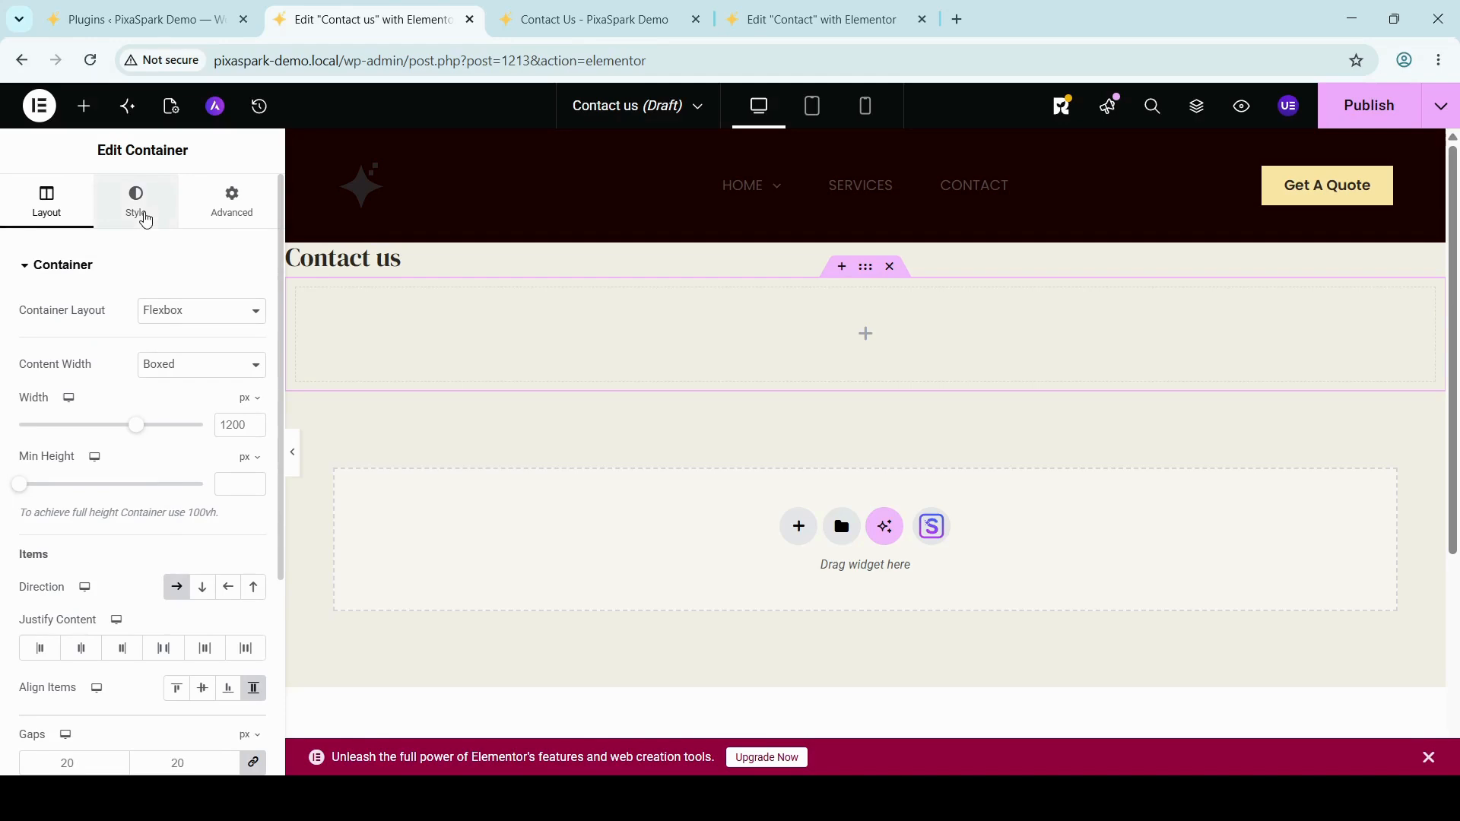
Give the container a classic background using the hero-bg image from the media library.
left_click(144, 218)
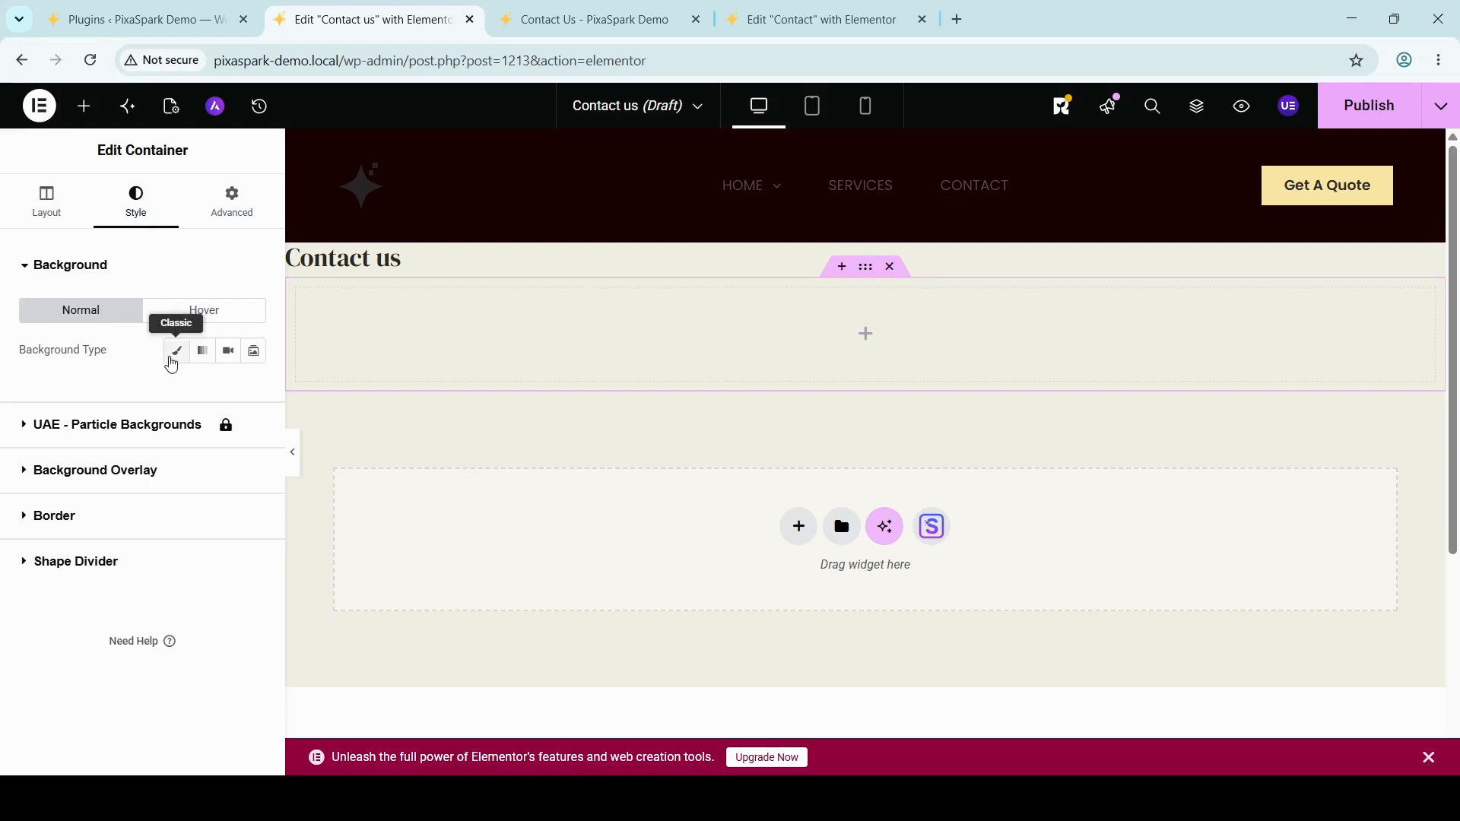
left_click(176, 356)
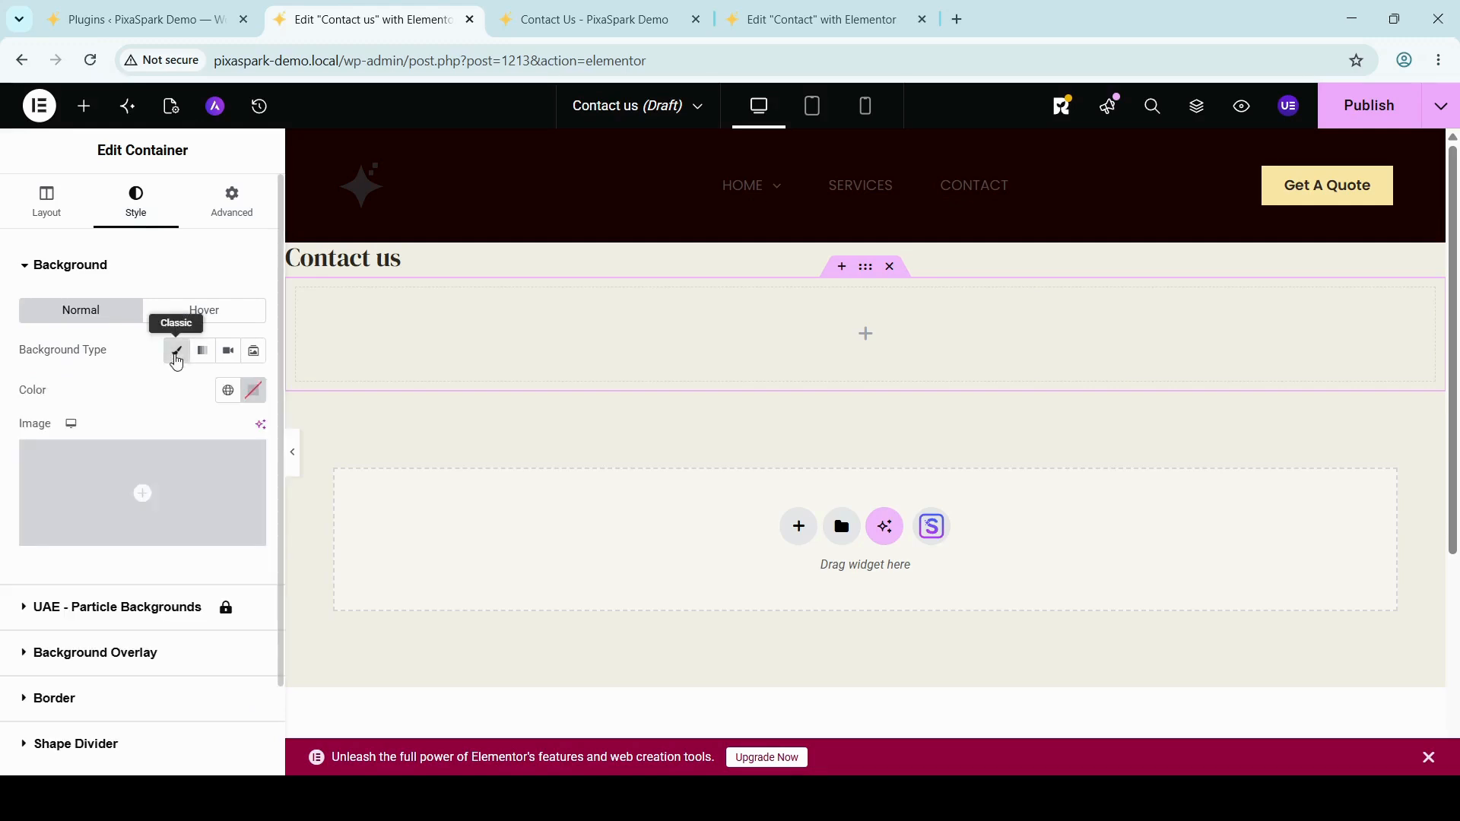
mouse_move(140, 532)
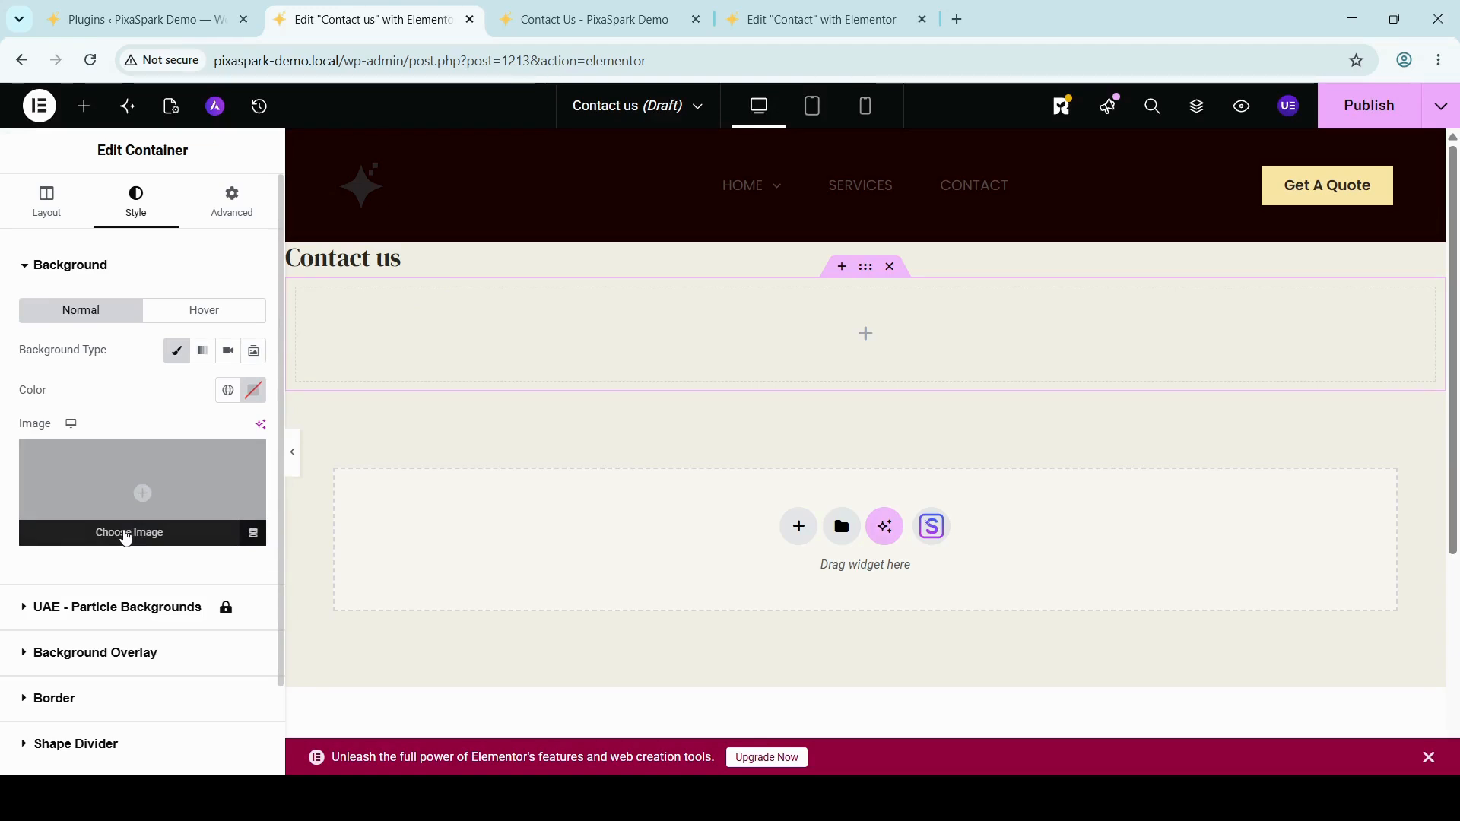
left_click(126, 537)
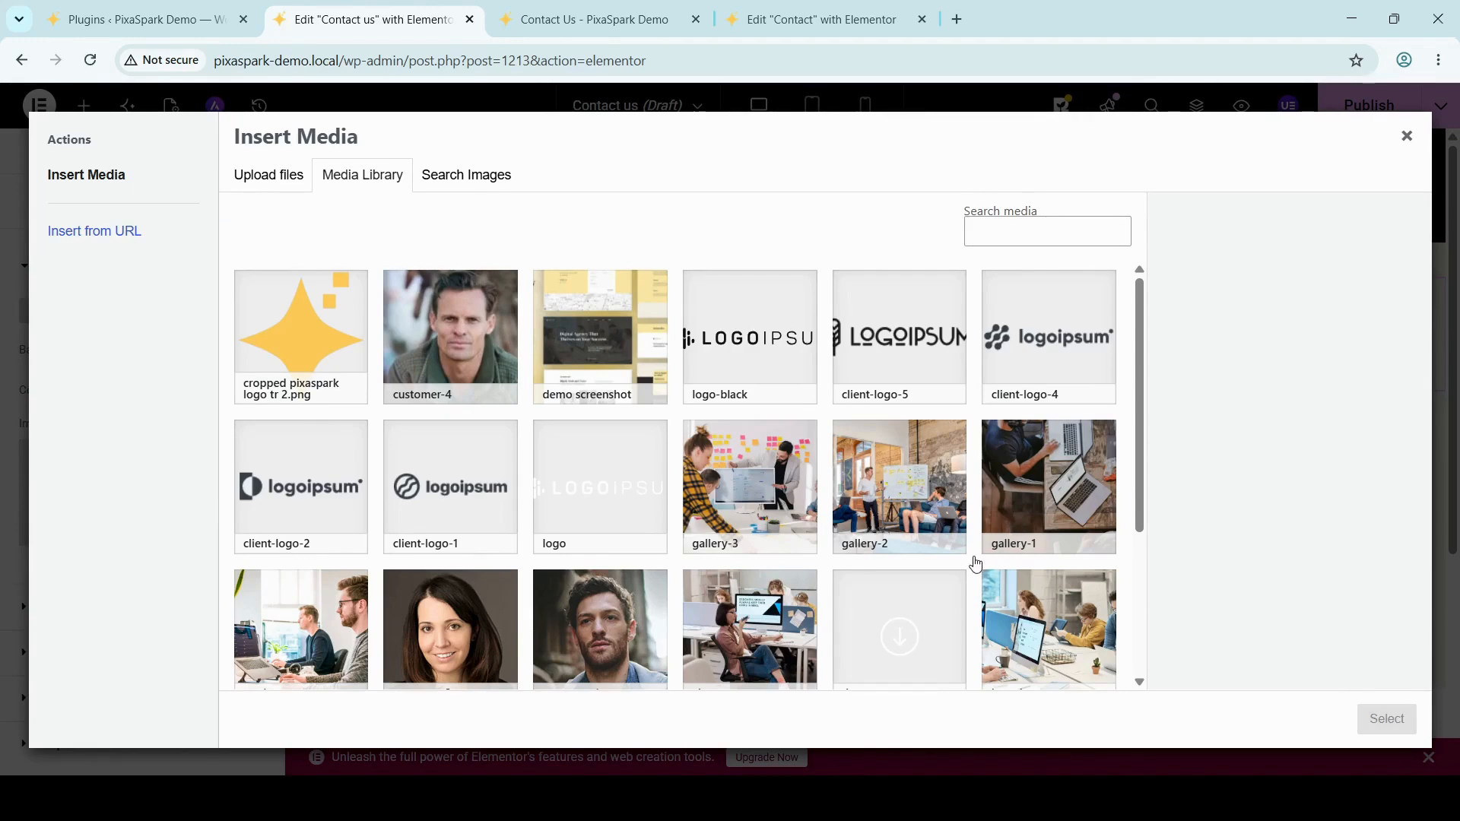
scroll(978, 560, "down", 3)
left_click(1075, 413)
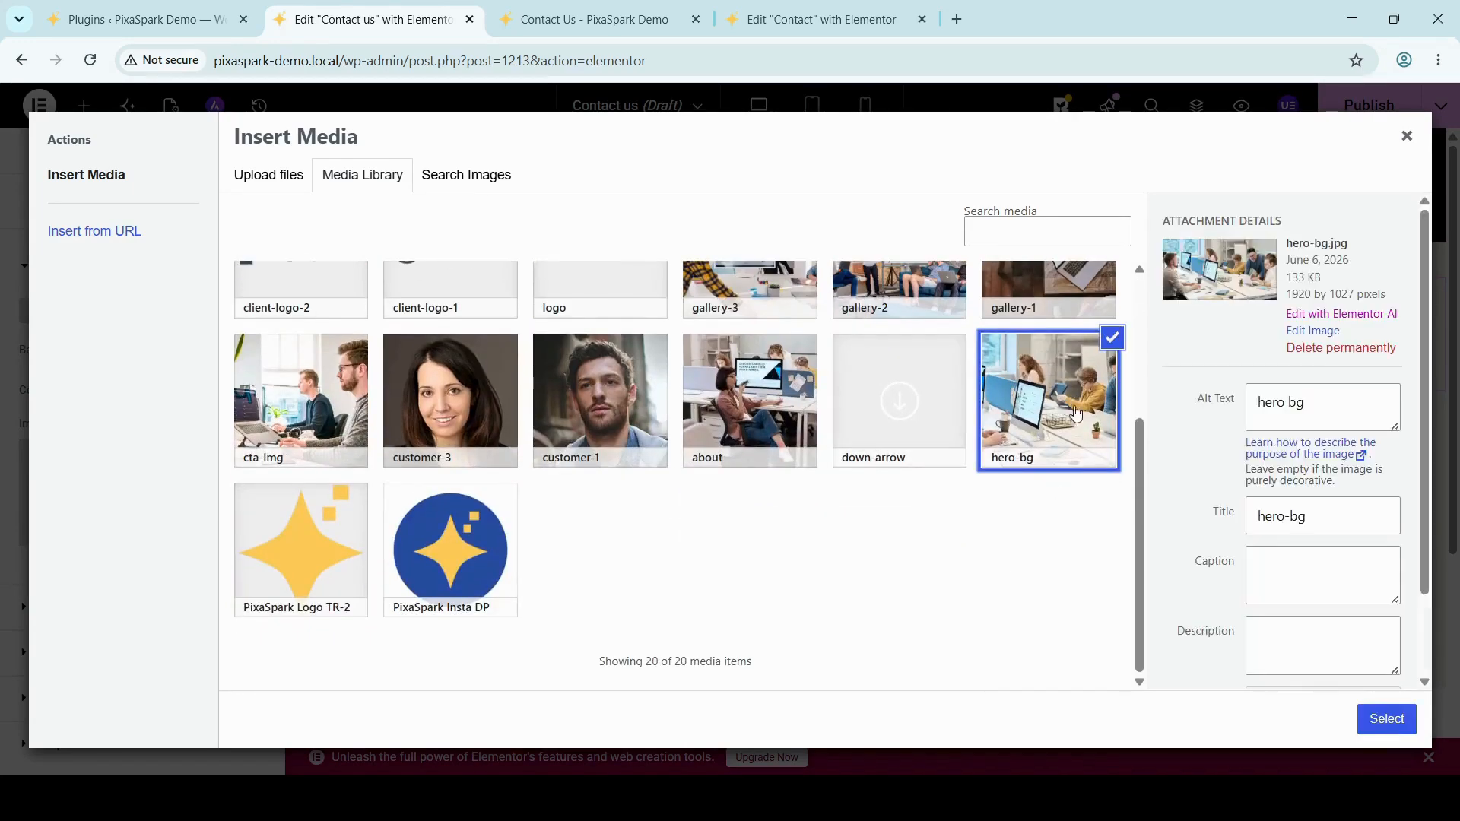
left_click(1386, 719)
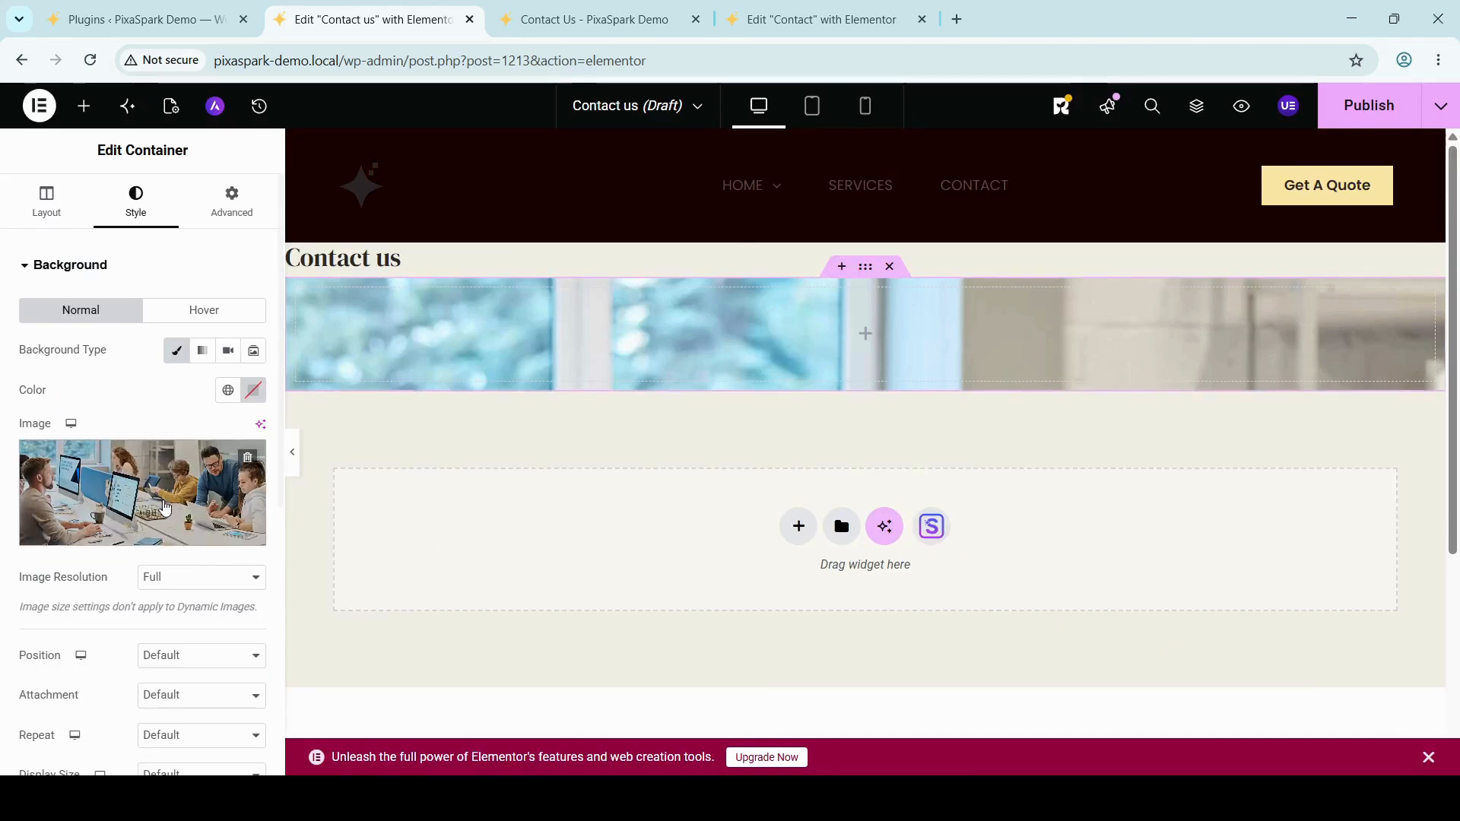
Set the background image's position to Center Center, repeat to No-repeat and display size to Cover.
scroll(154, 516, "down", 2)
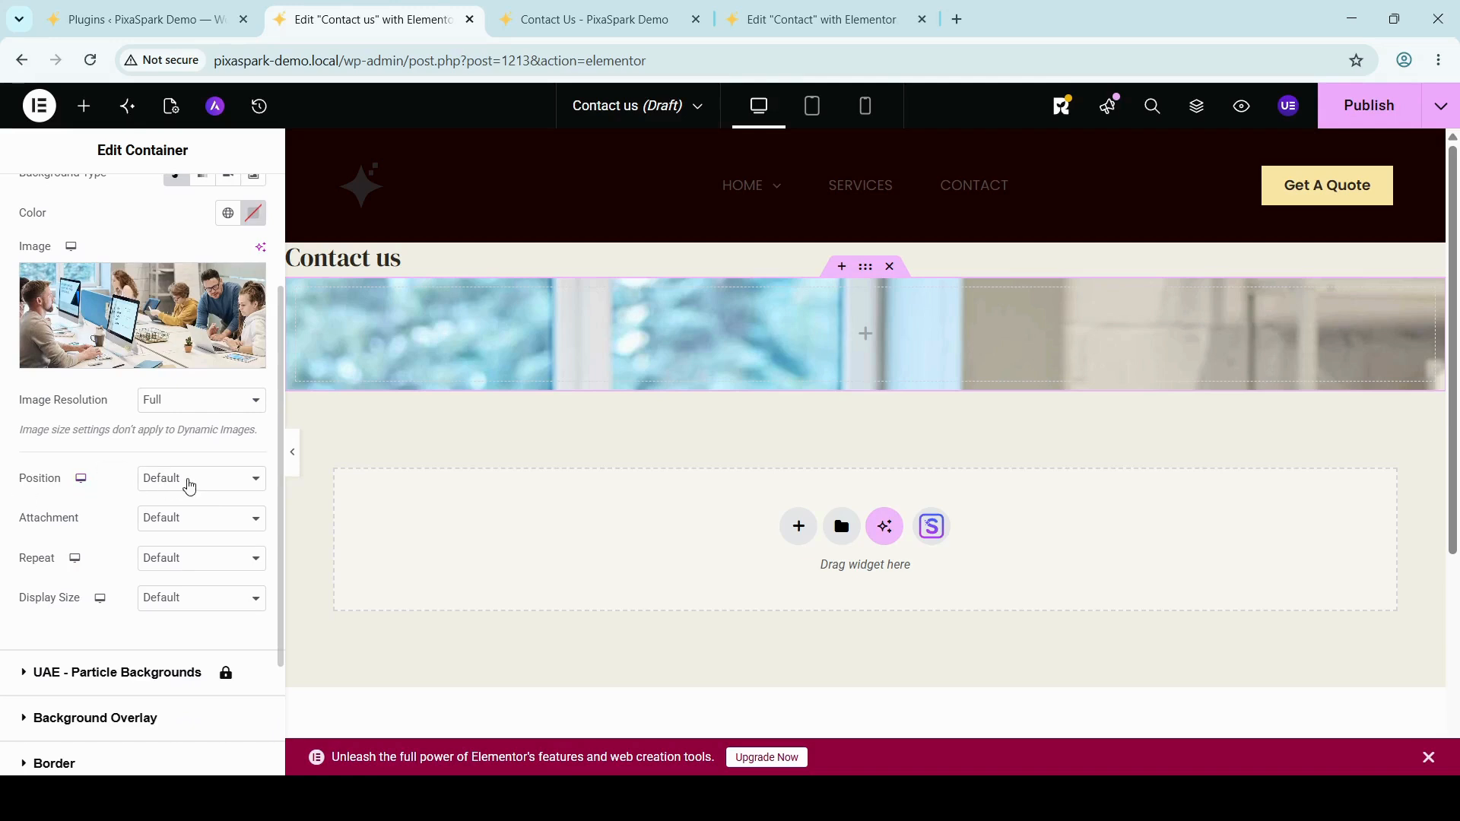
left_click(199, 485)
left_click(195, 527)
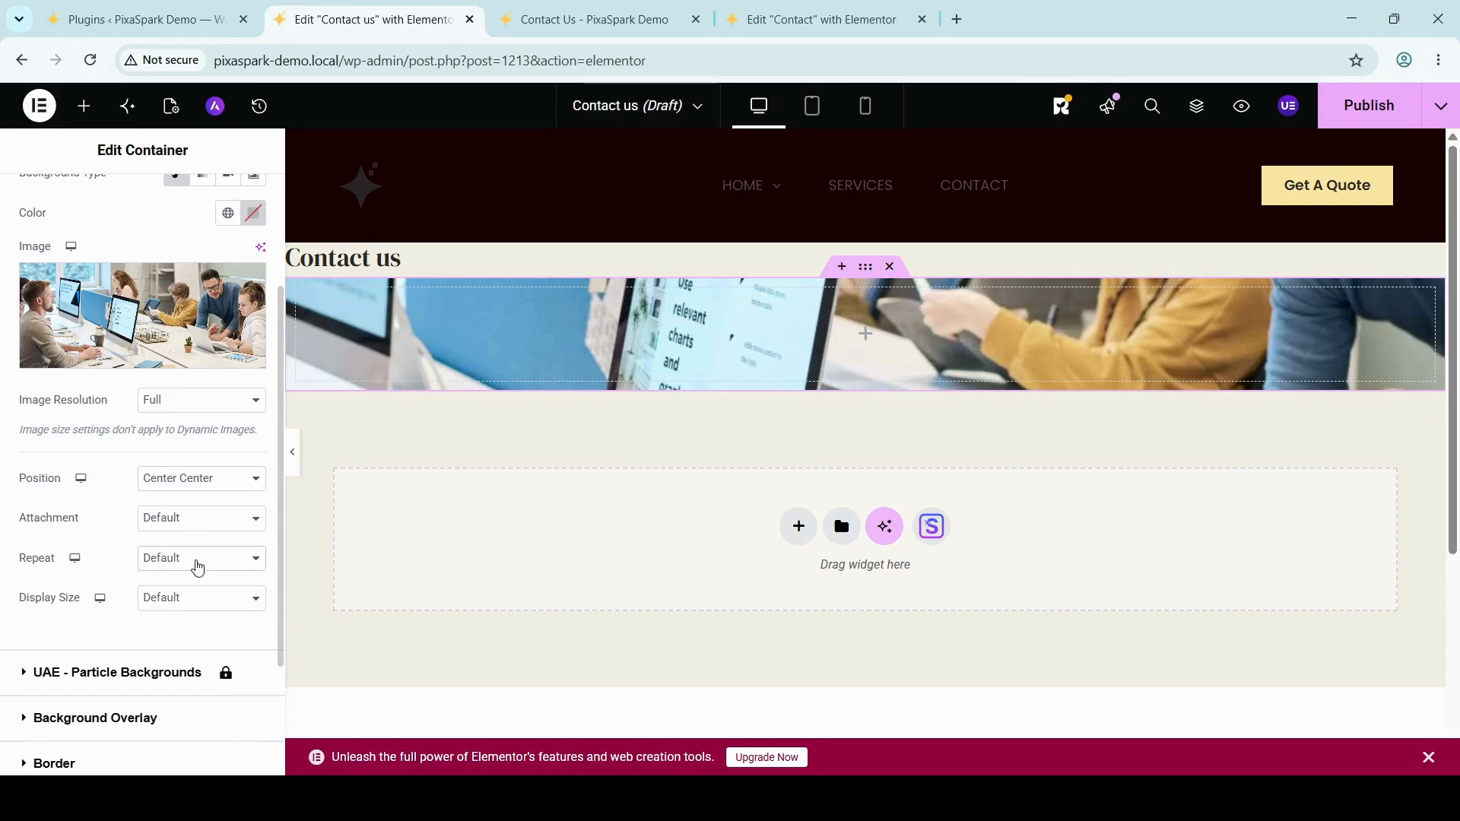
left_click(182, 614)
left_click(192, 677)
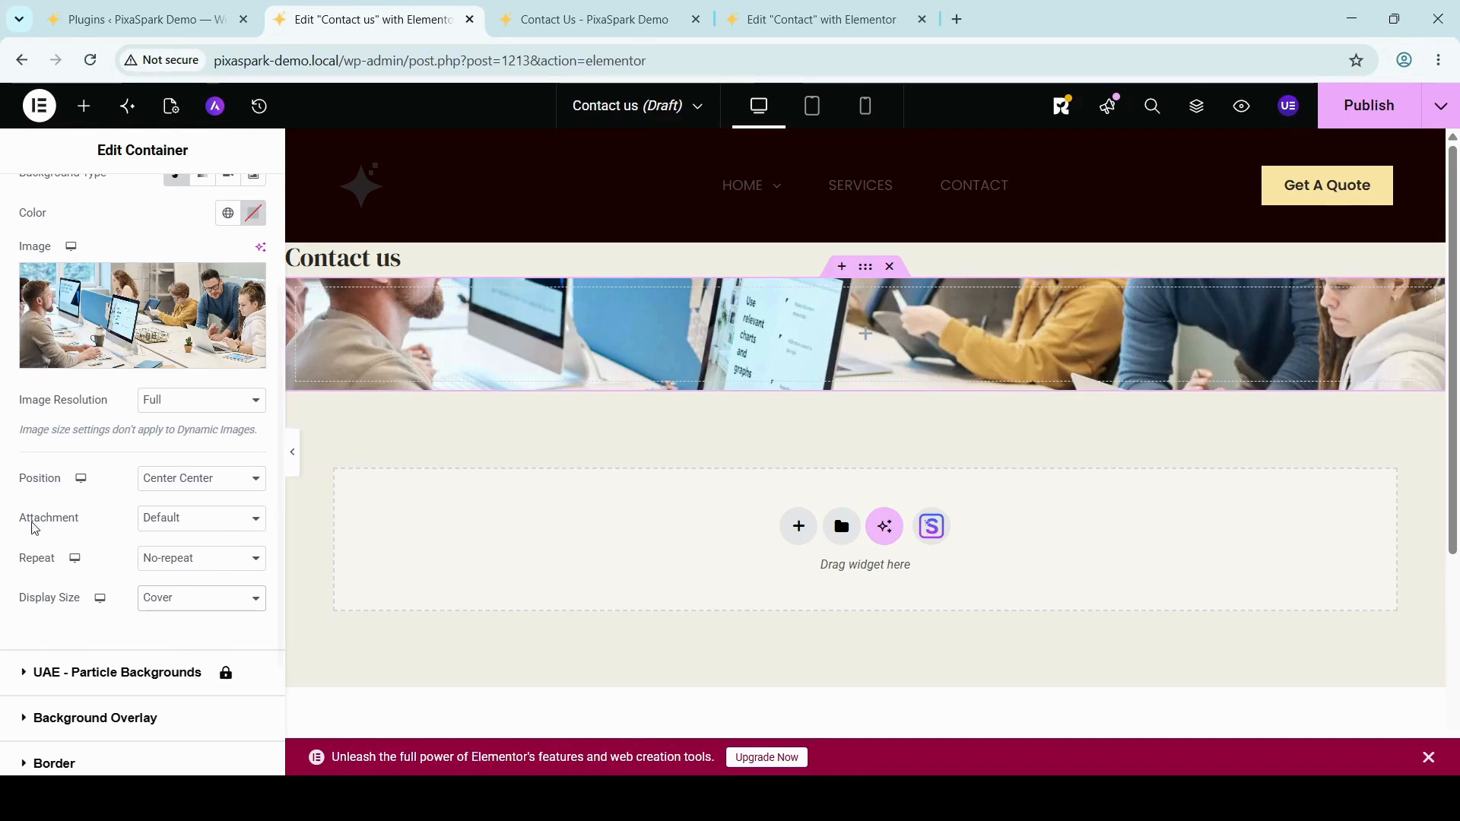
Add a classic background overlay to the container in near-black #090202 with an opacity of 0.85.
scroll(89, 587, "up", 2)
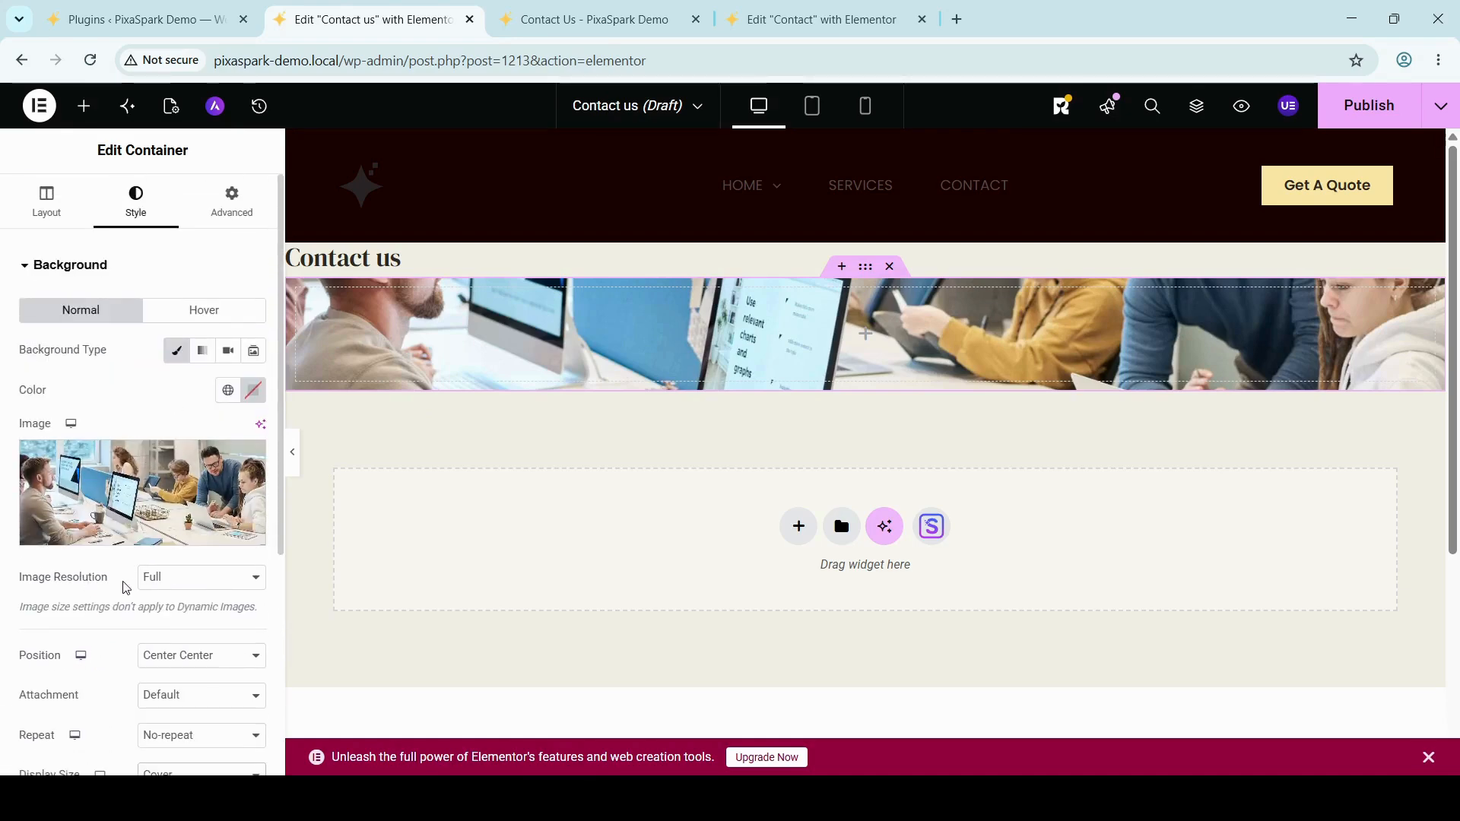
scroll(125, 582, "down", 4)
scroll(124, 590, "up", 4)
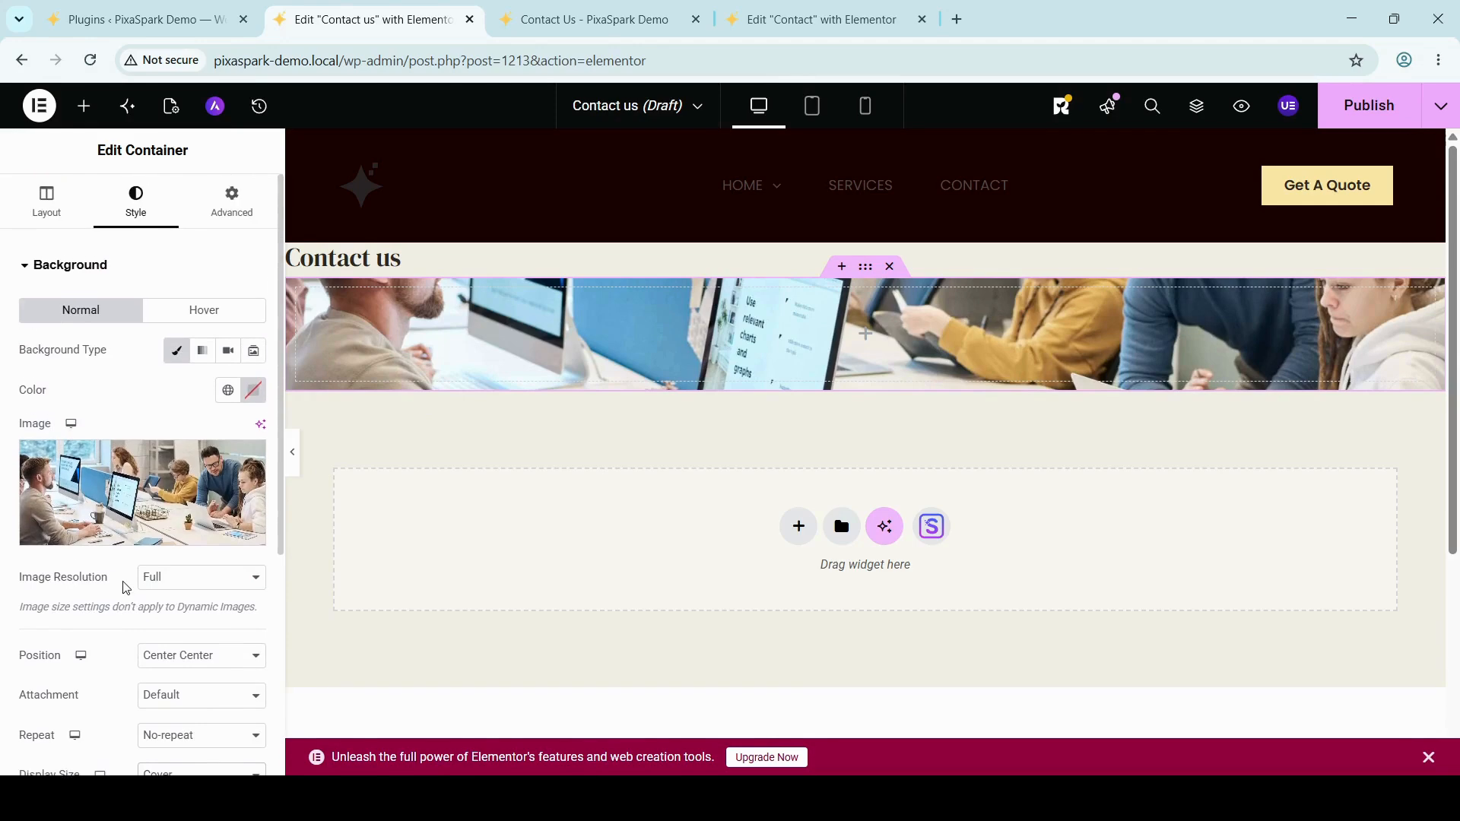
scroll(124, 585, "down", 3)
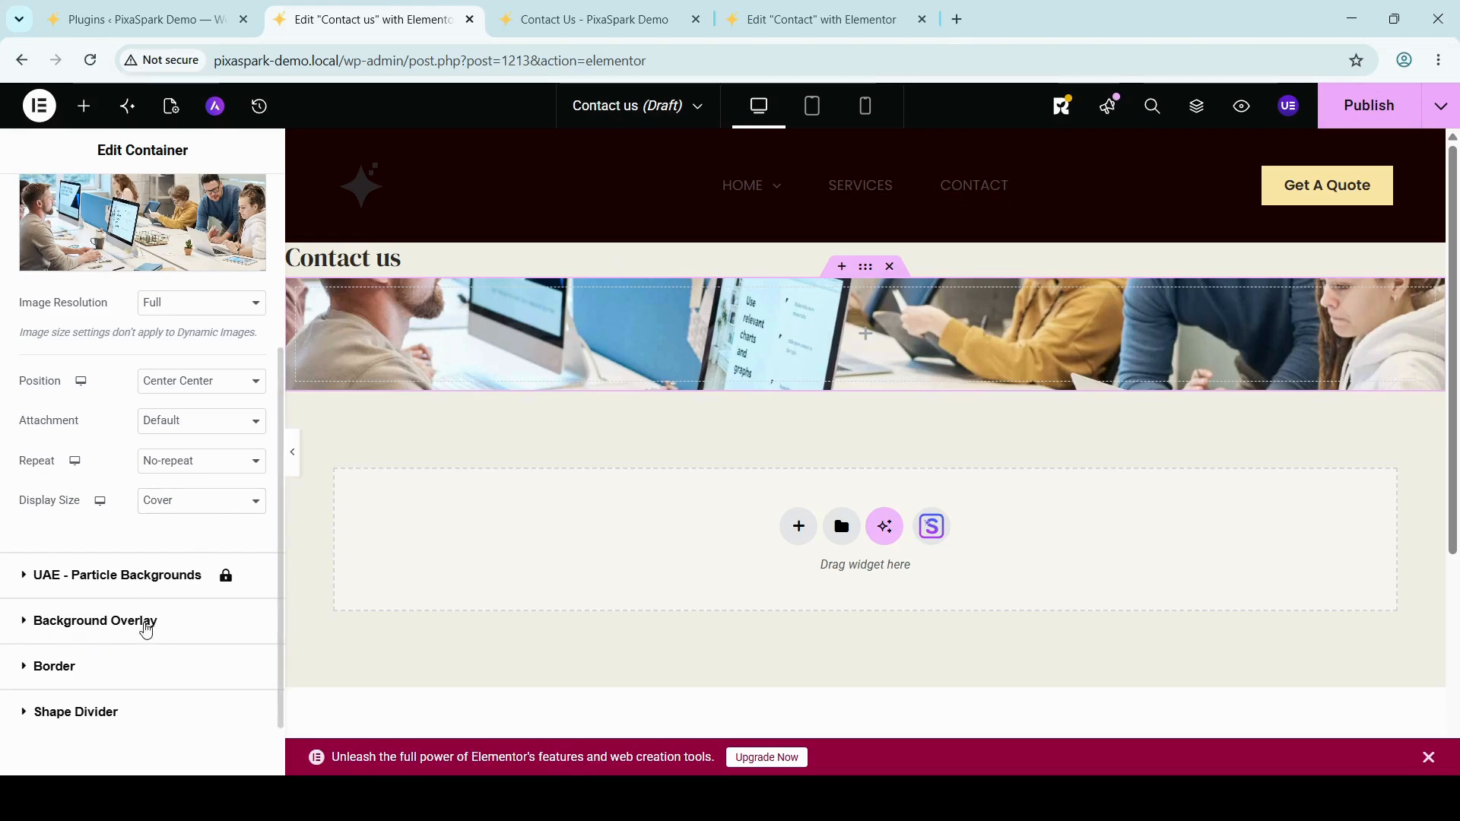
left_click(141, 622)
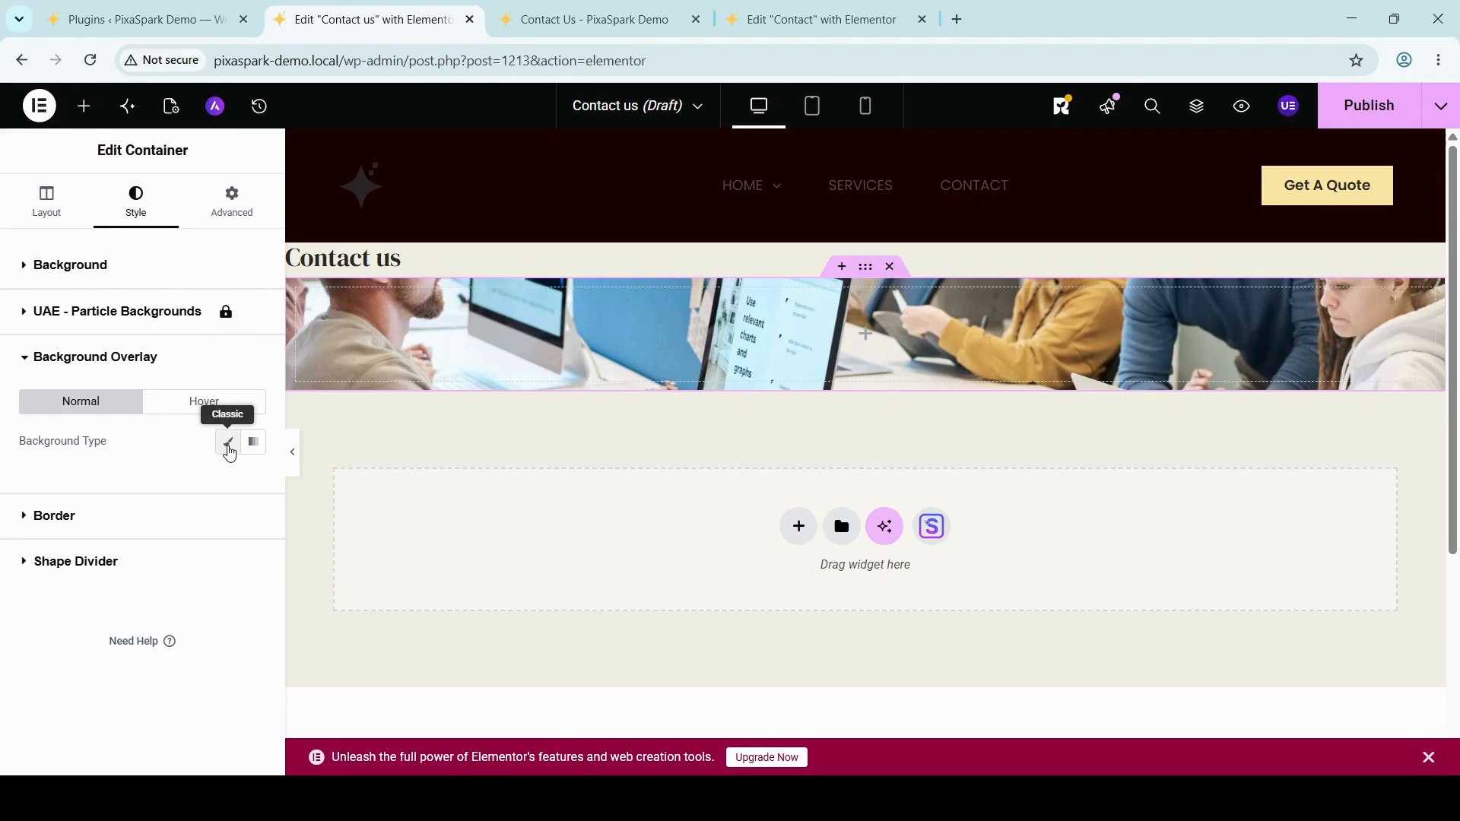
left_click(229, 450)
scroll(194, 498, "down", 2)
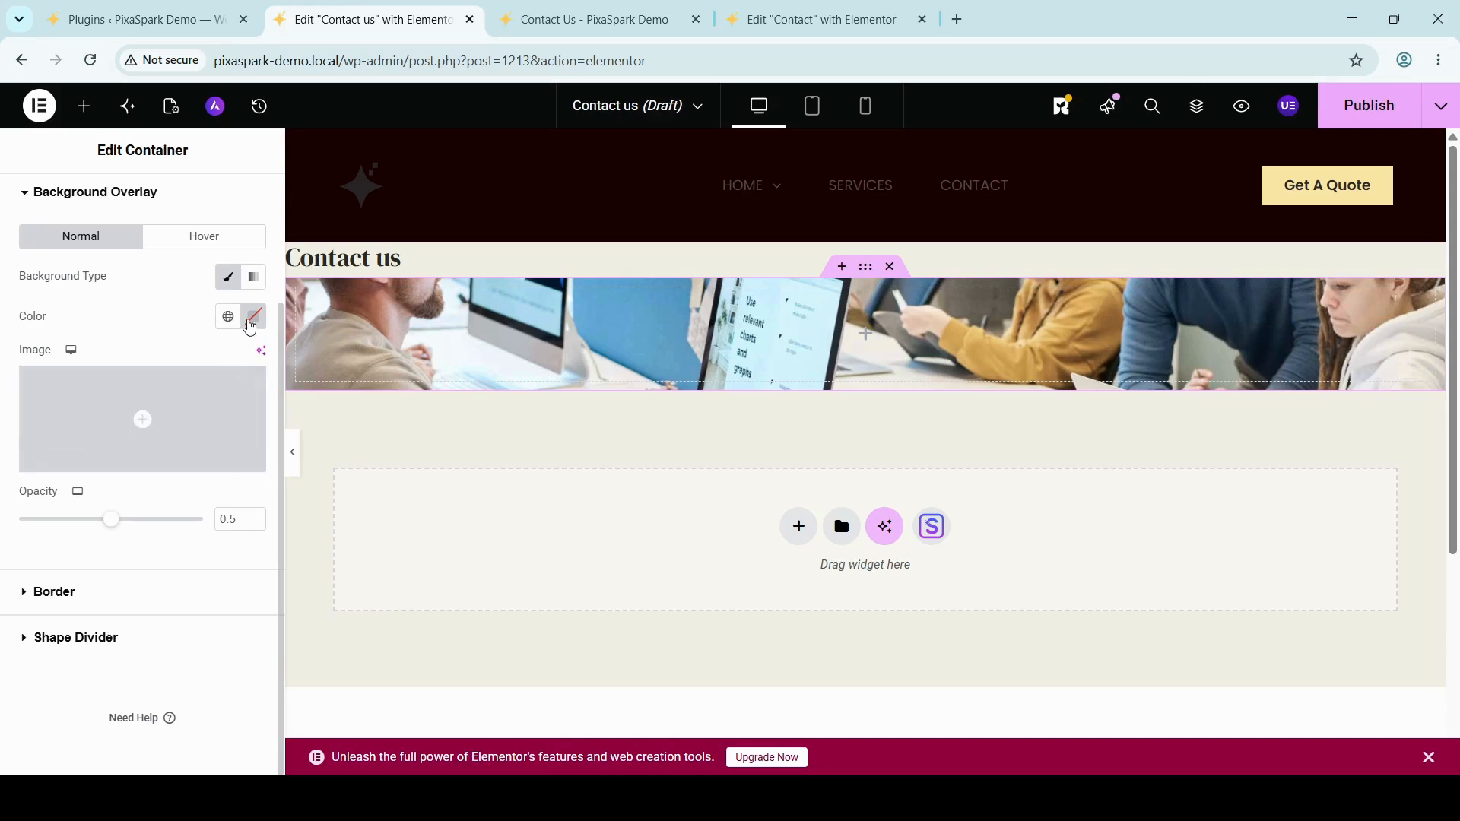
left_click(256, 322)
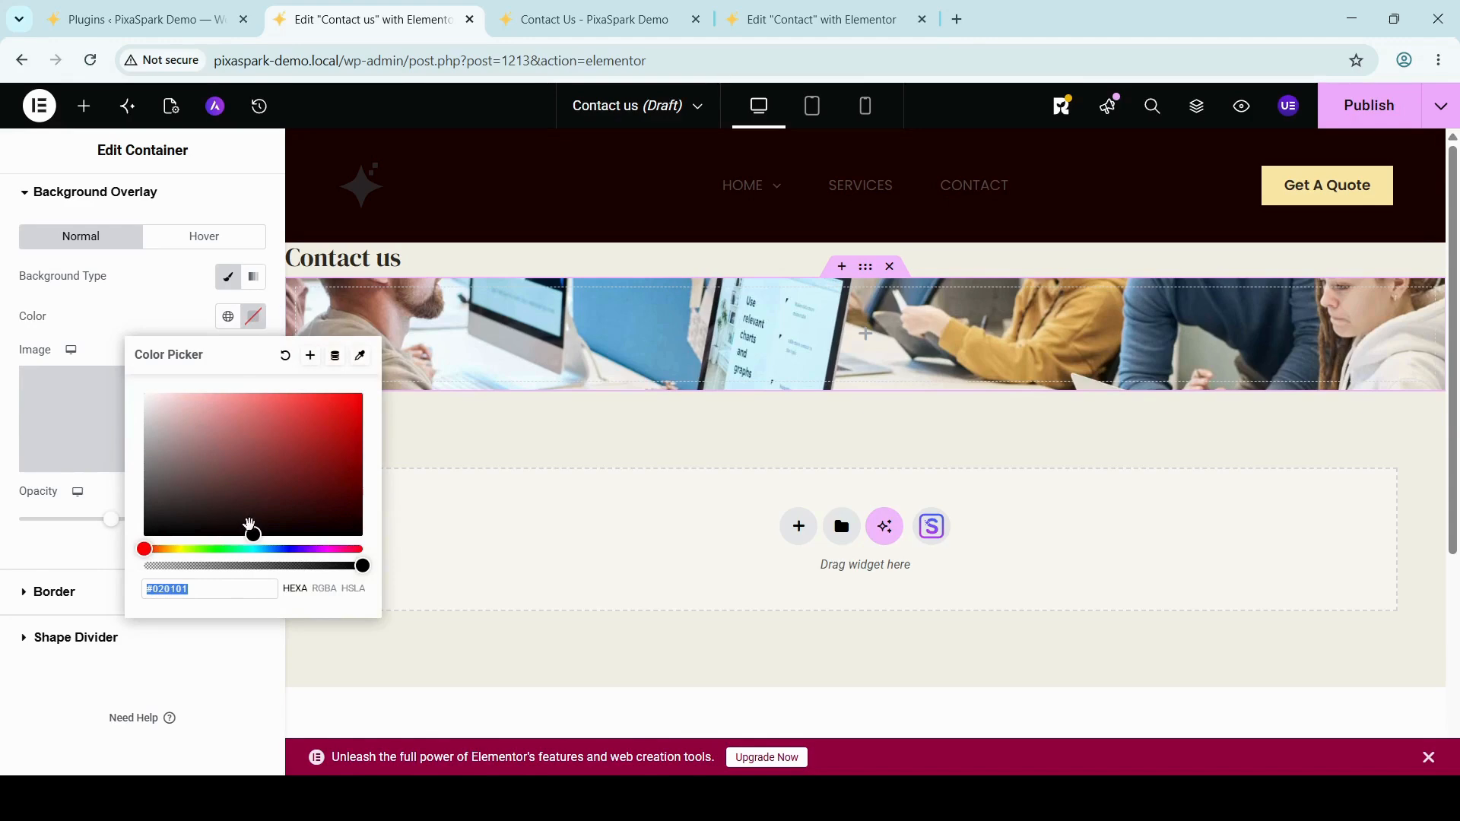
left_click(217, 510)
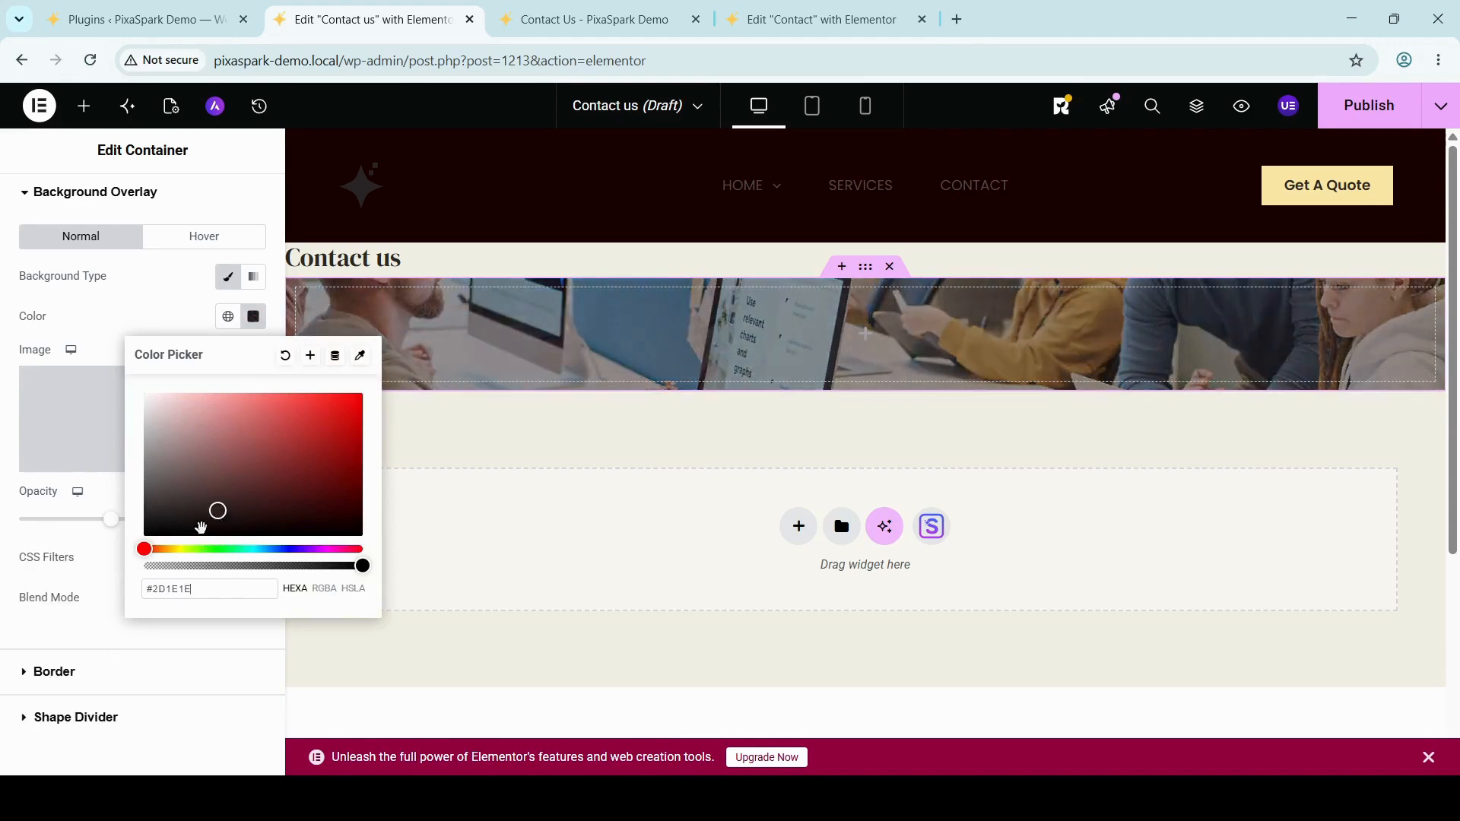
left_click_drag(217, 511, 118, 549)
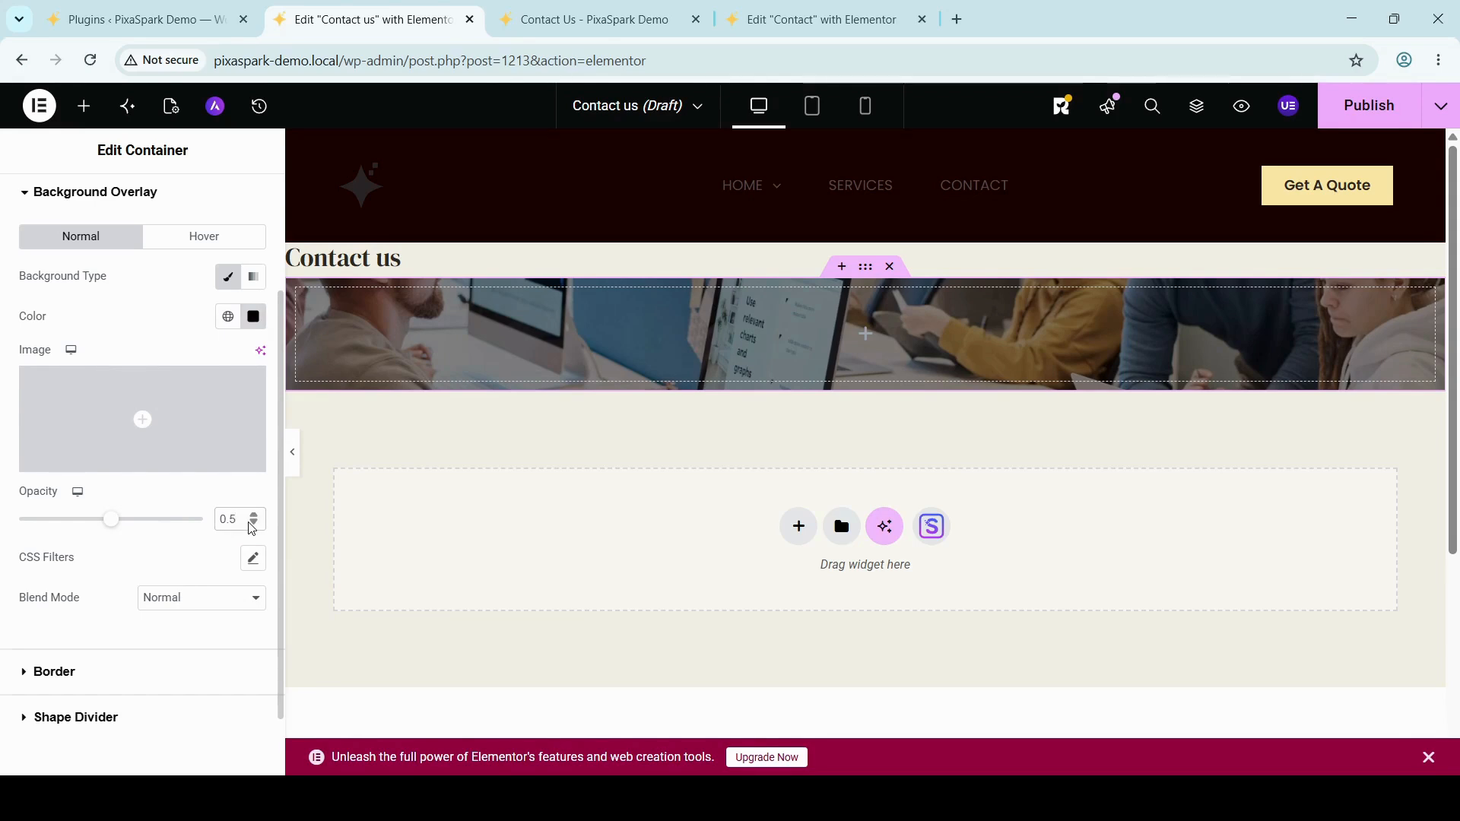
type("8")
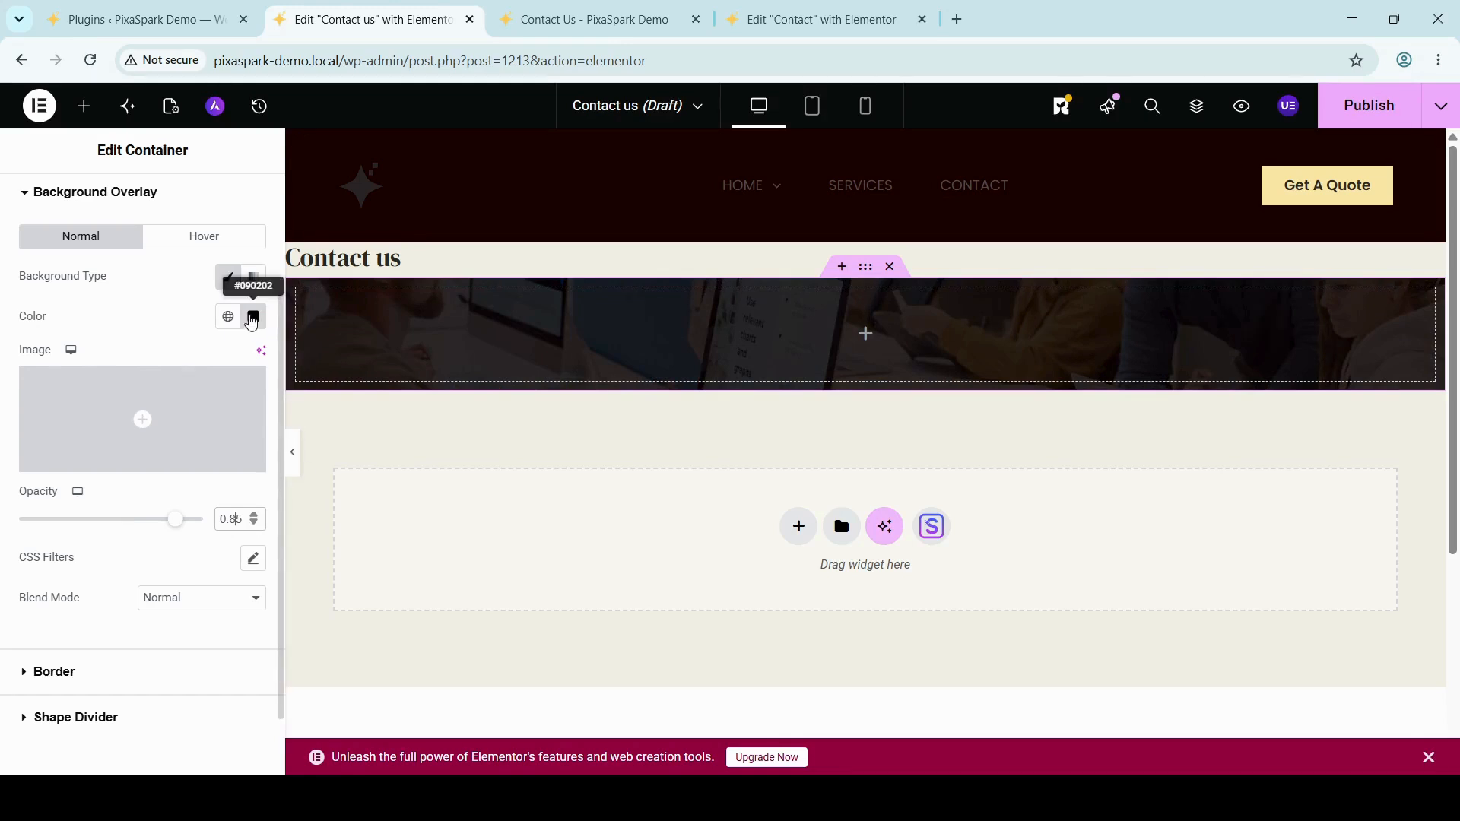
Change the container's background overlay colour to dark brown #261414.
left_click(252, 320)
left_click(301, 529)
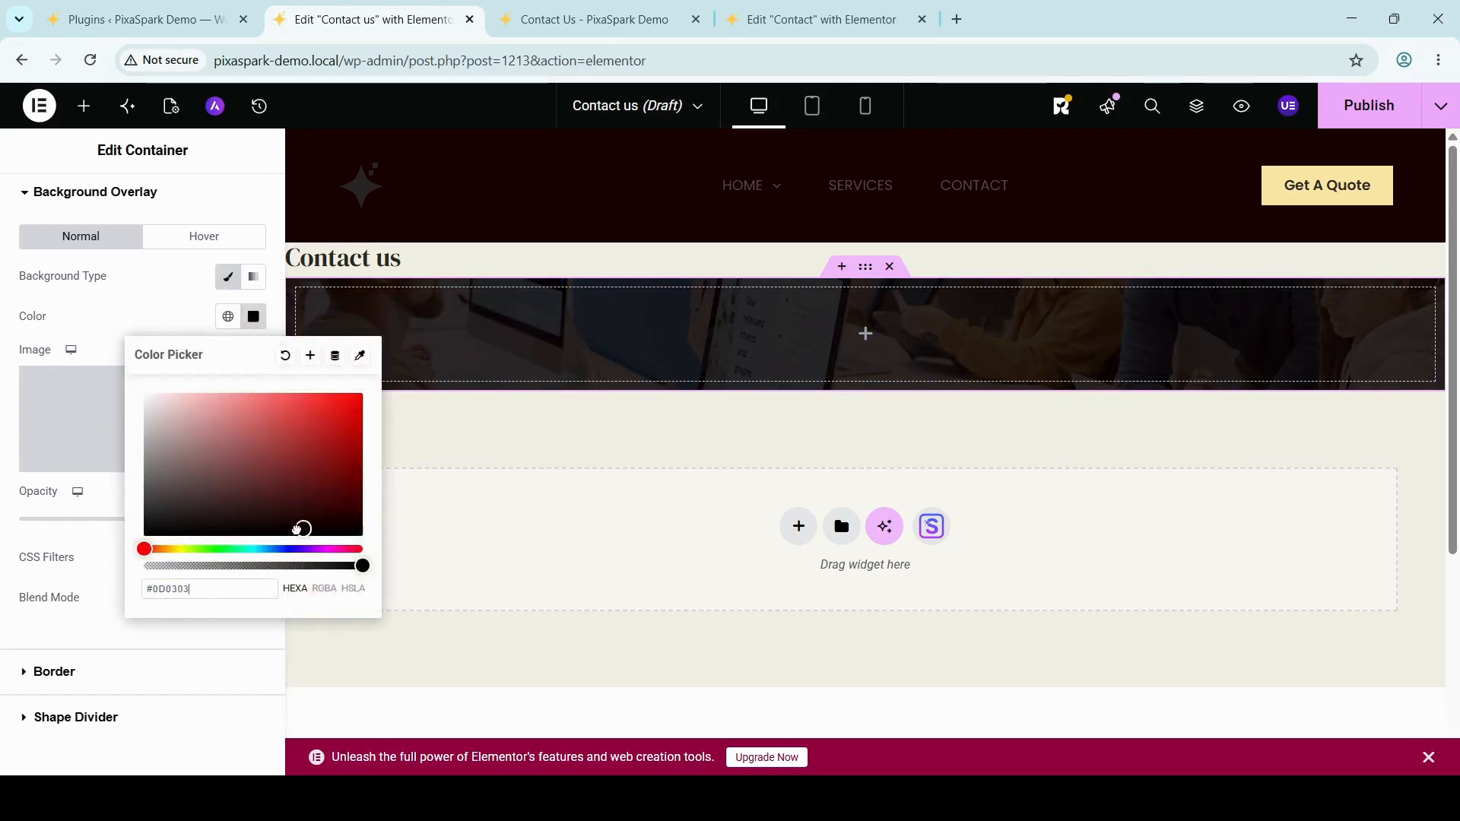
left_click_drag(297, 528, 244, 515)
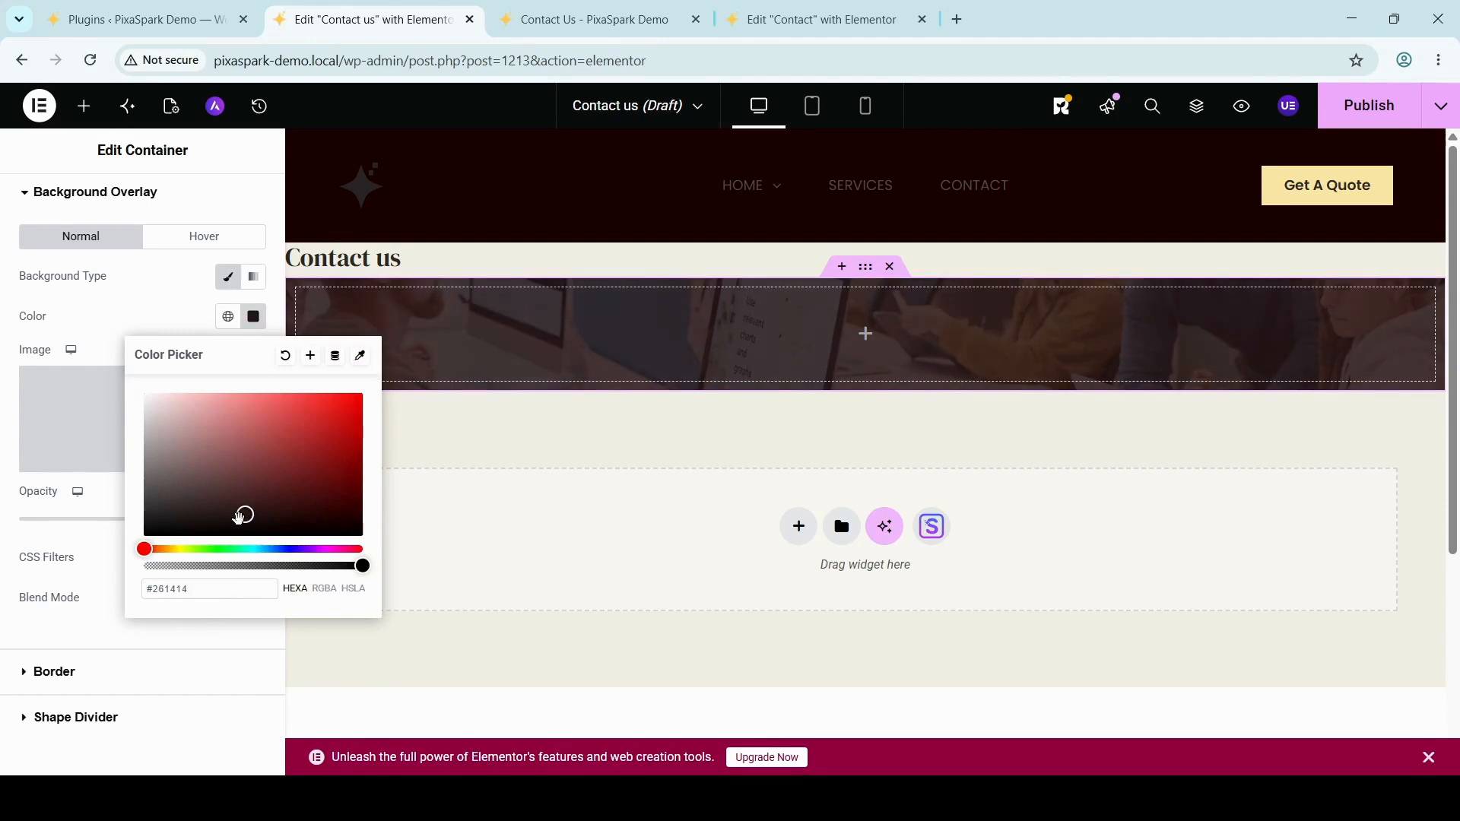
Set the hero container's background overlay colour to #2C2927.
left_click_drag(242, 516, 208, 522)
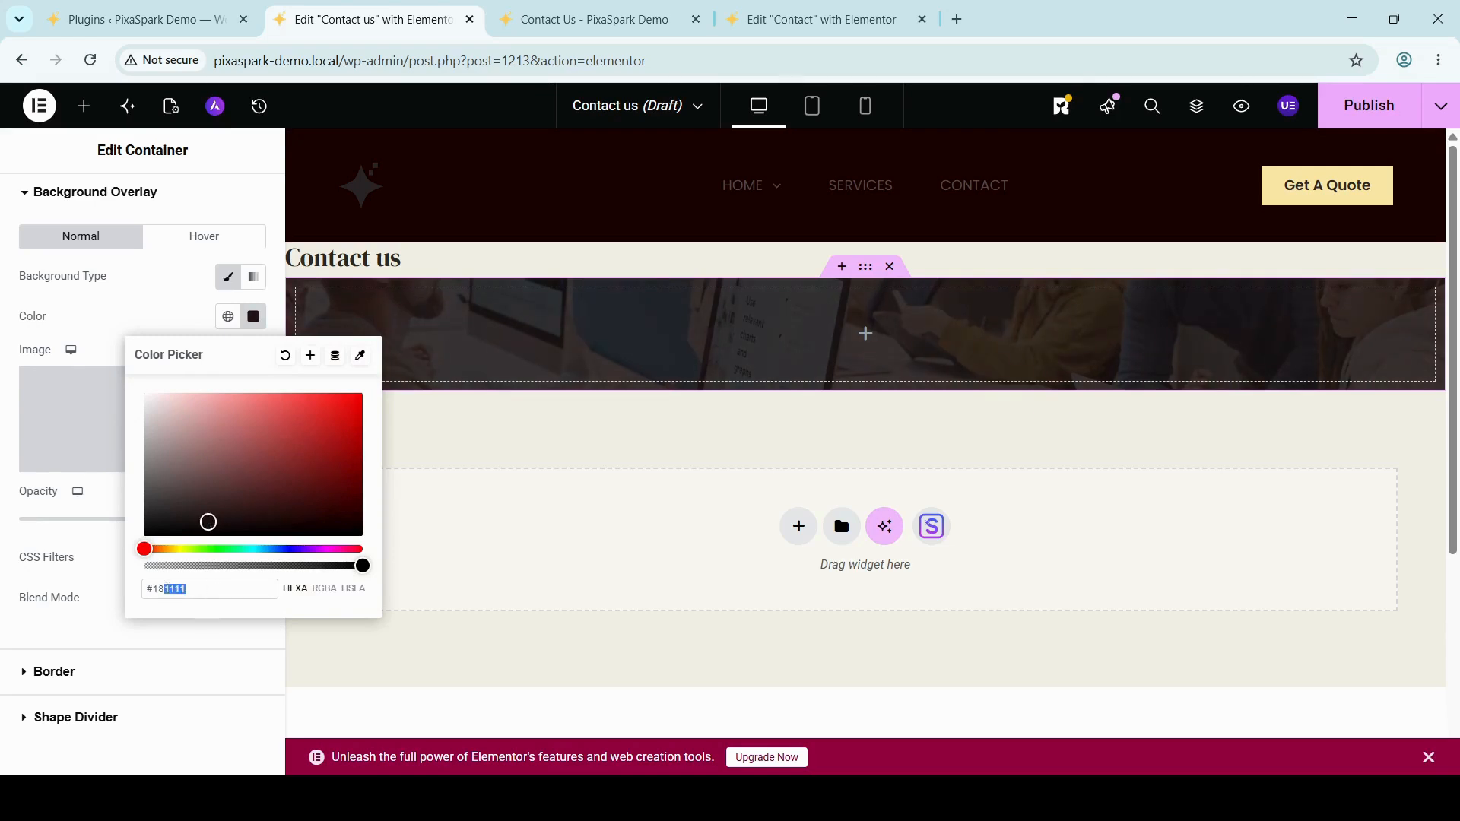
left_click_drag(167, 588, 131, 592)
type("#2C2927")
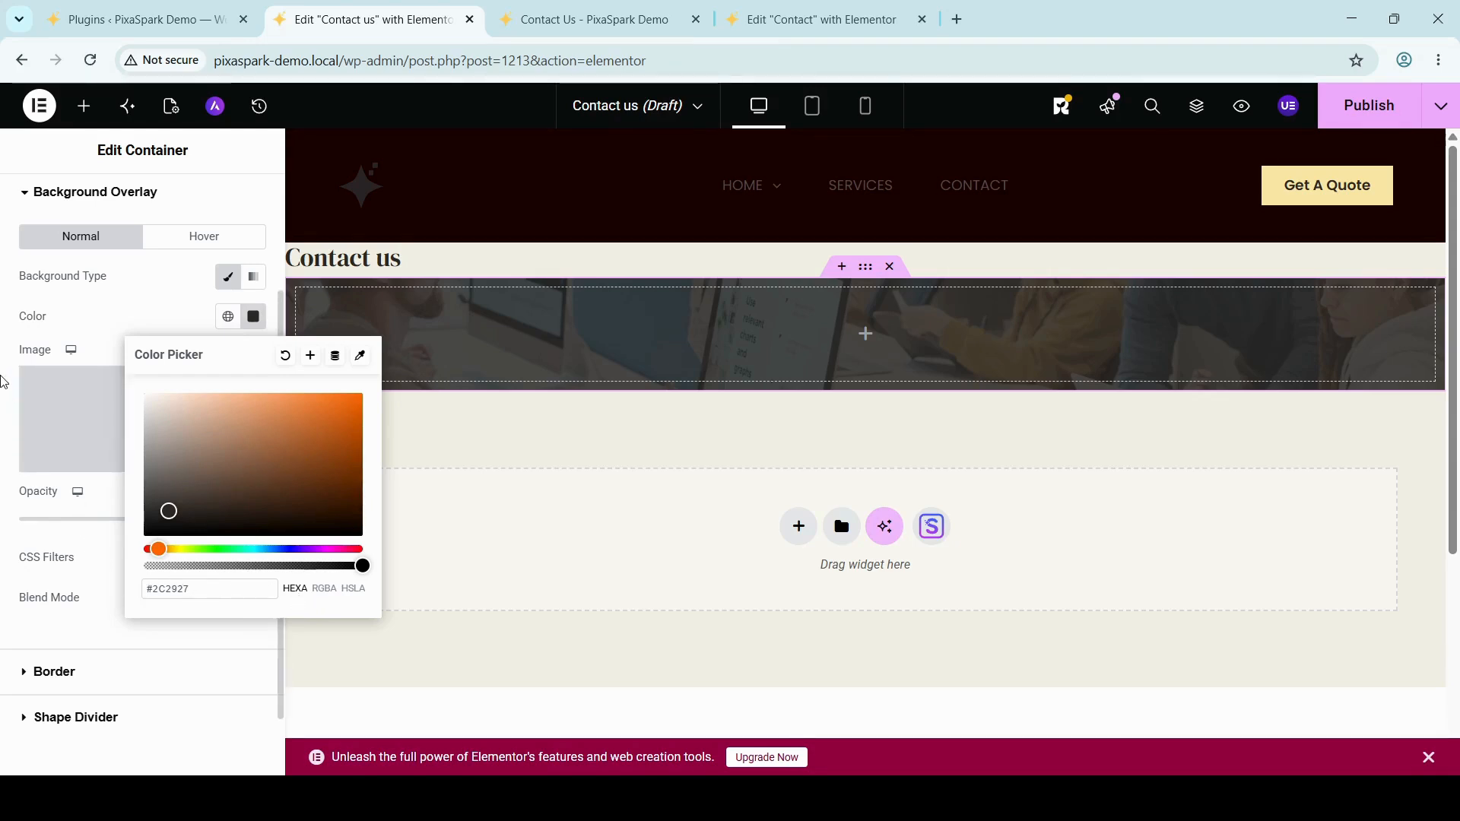
left_click(3, 381)
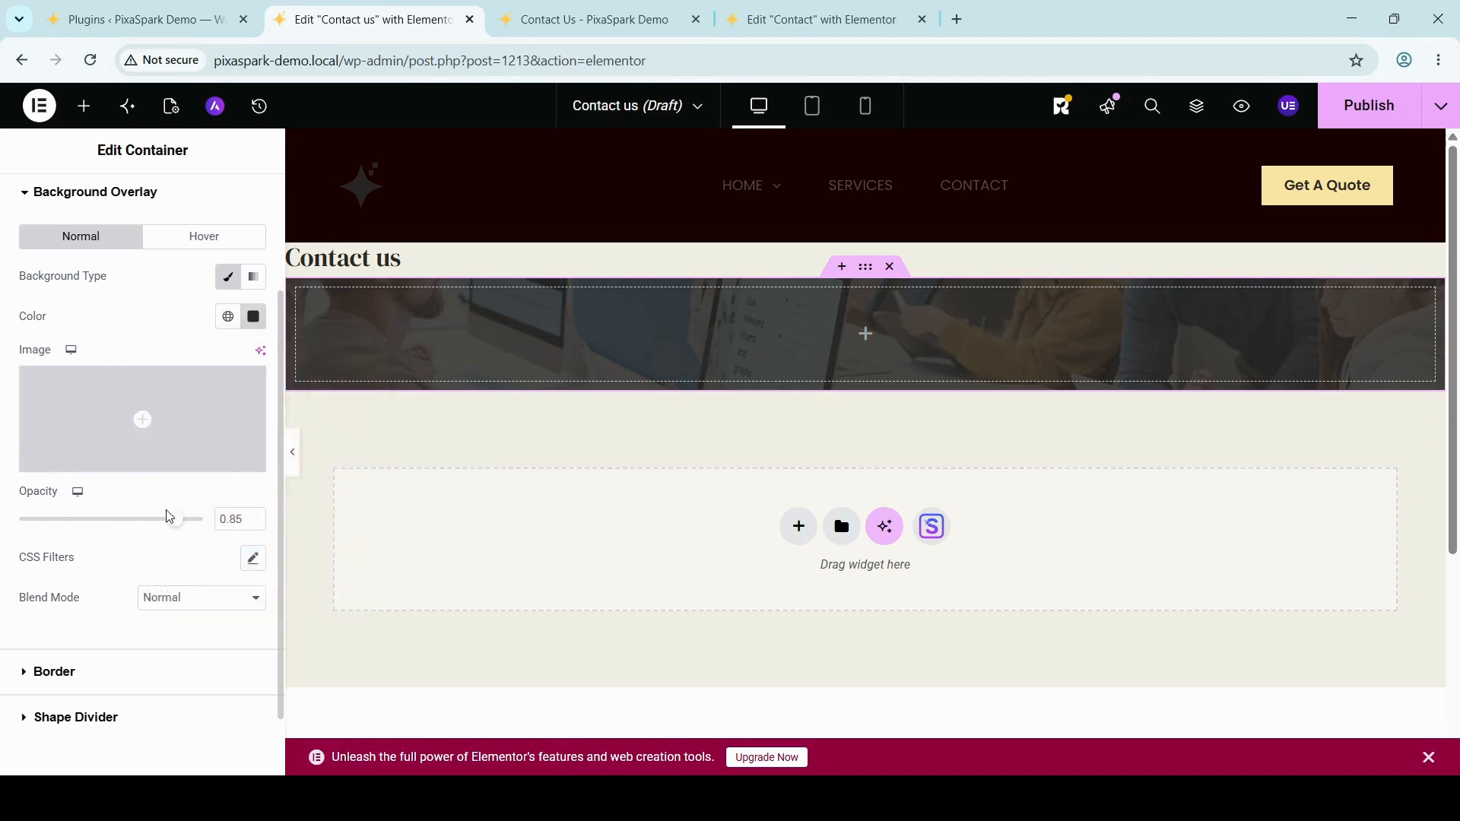
scroll(183, 563, "down", 1)
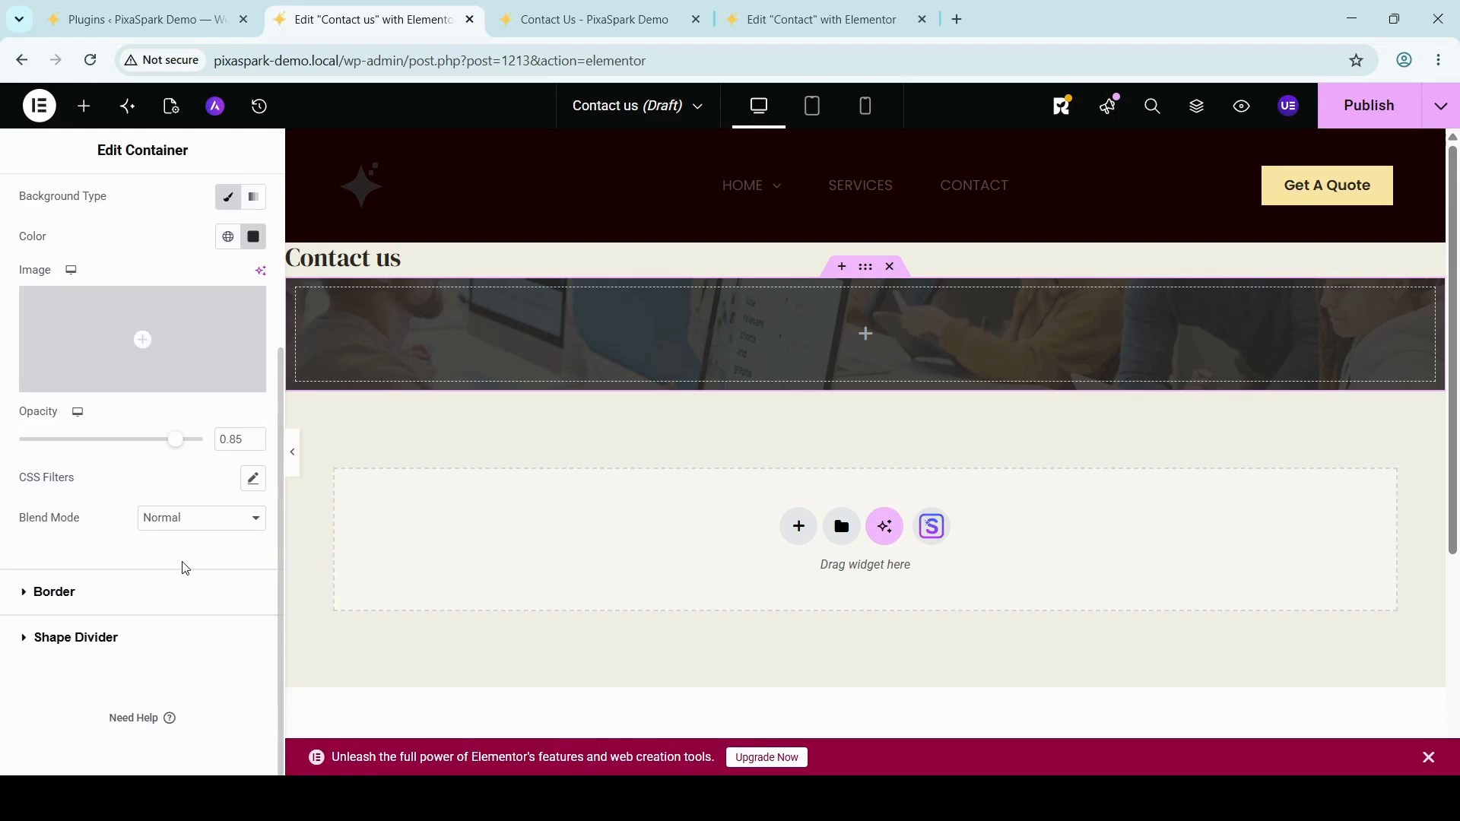
Set the hero container's padding to 240 px on all sides.
scroll(183, 563, "up", 3)
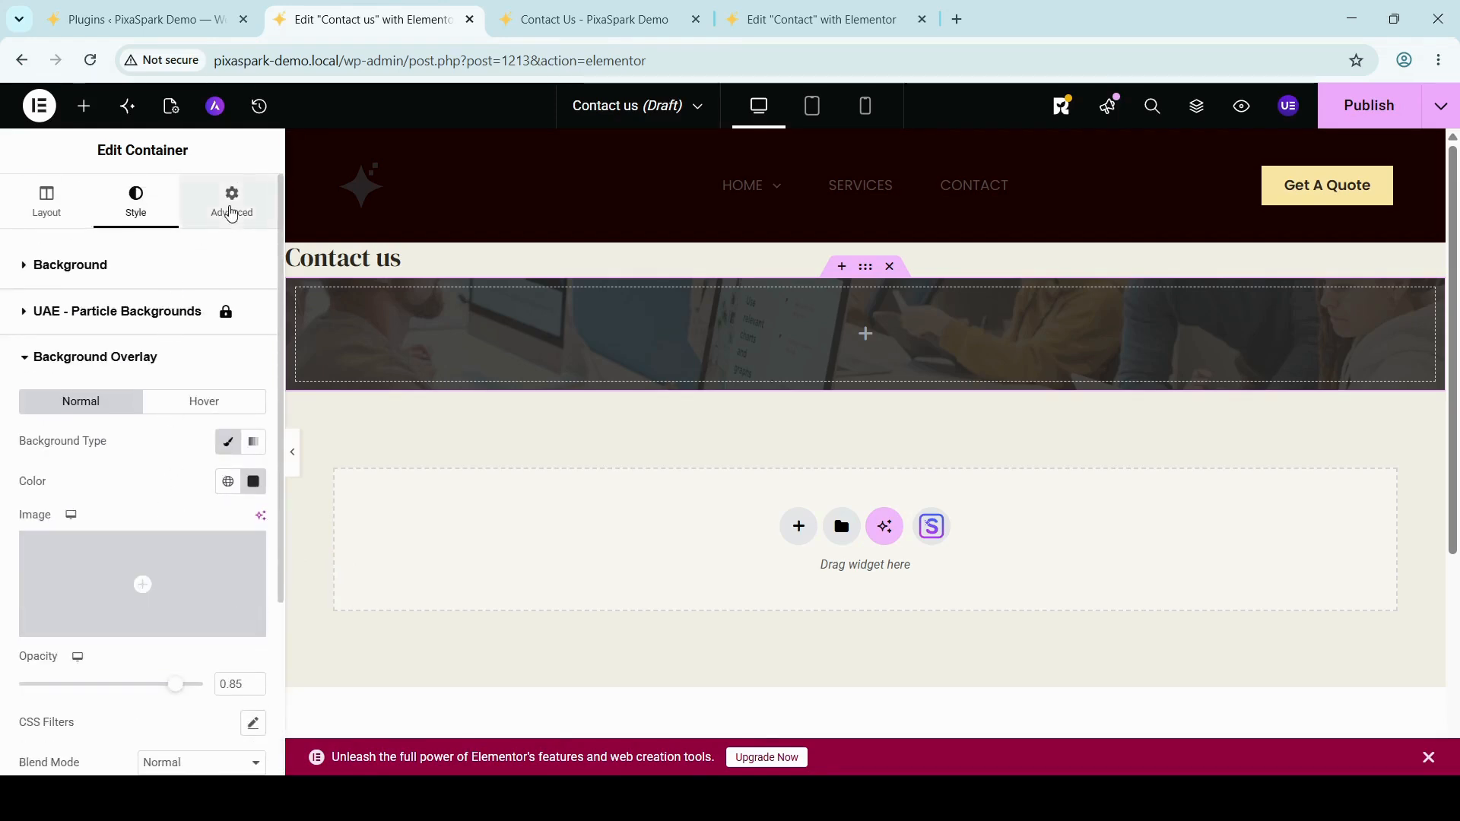
left_click(231, 214)
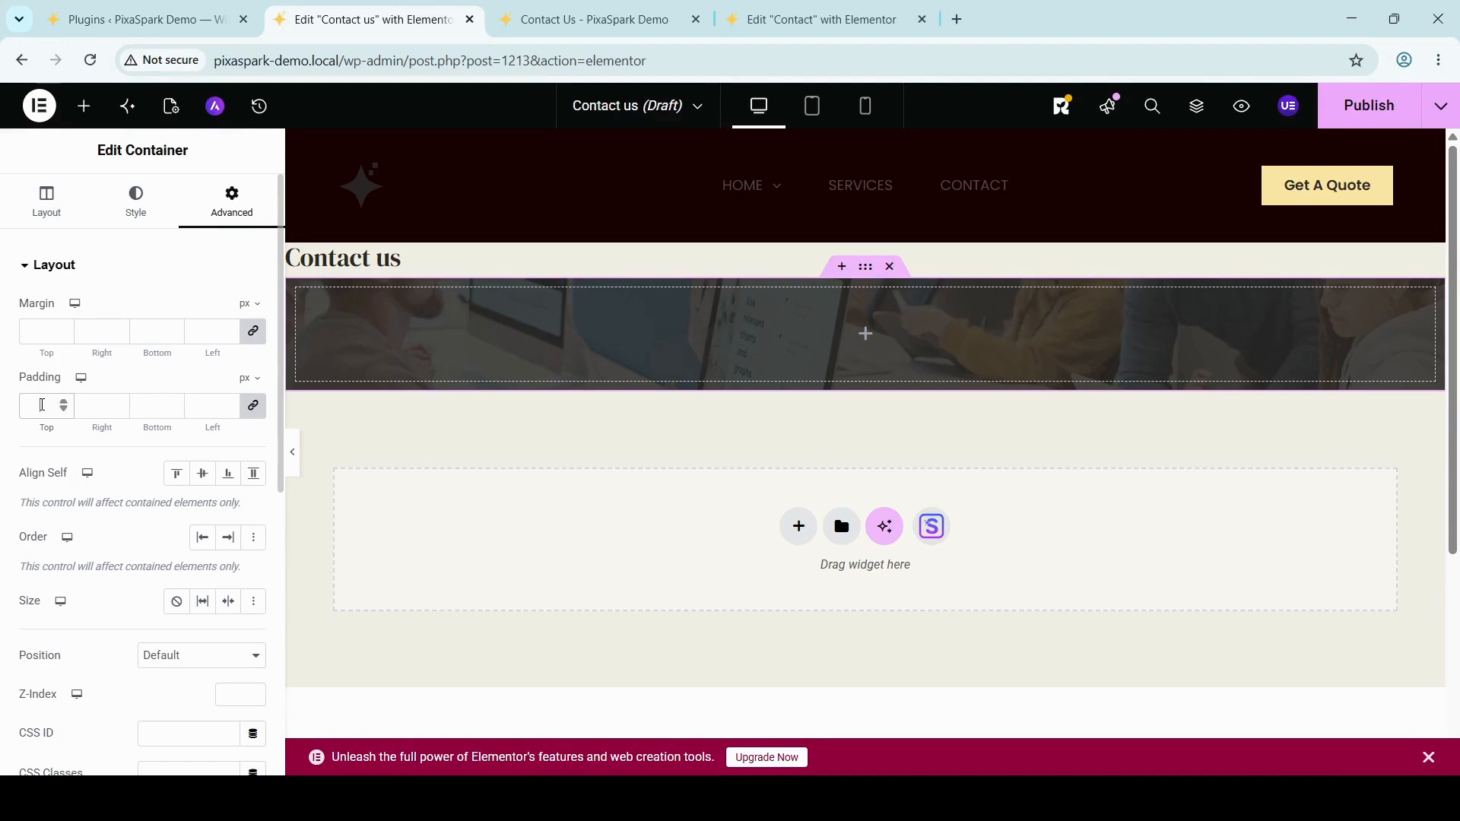
left_click(42, 404)
type("24")
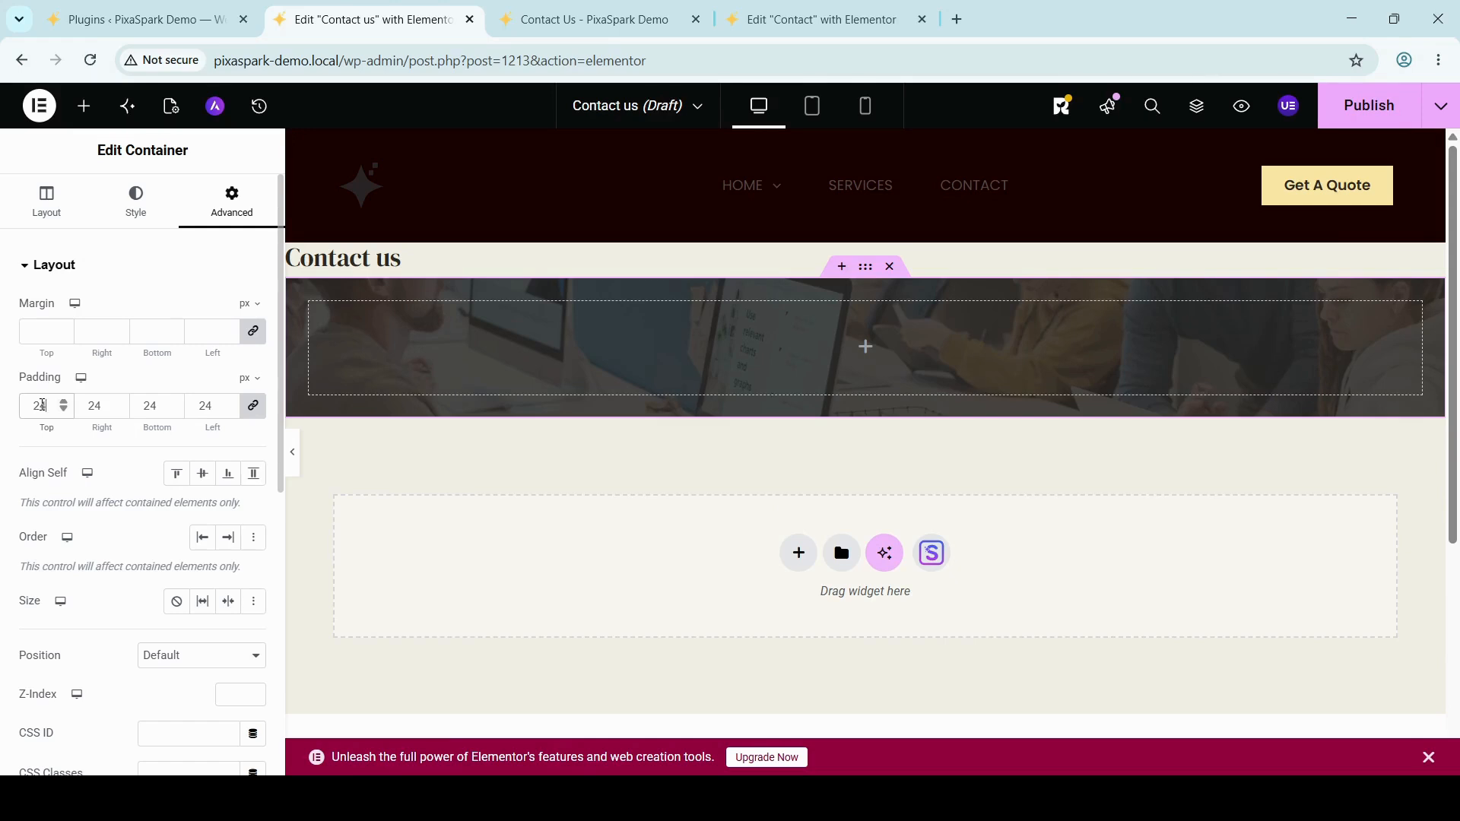
type("0")
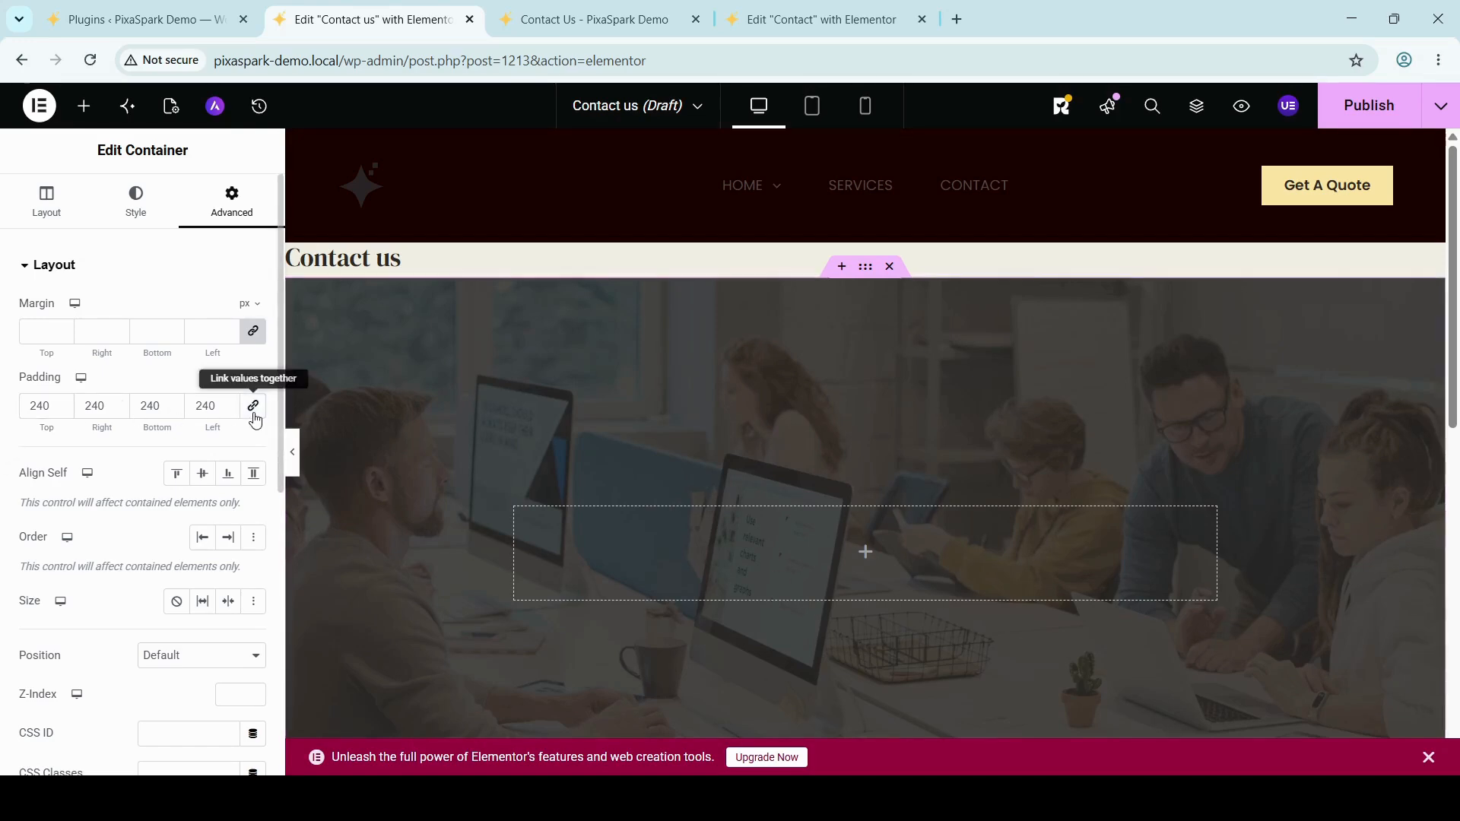
With the padding values unlinked, set the hero container's right and left padding to 0 and its bottom padding to 120 px.
double_click(99, 405)
key("BackSpace")
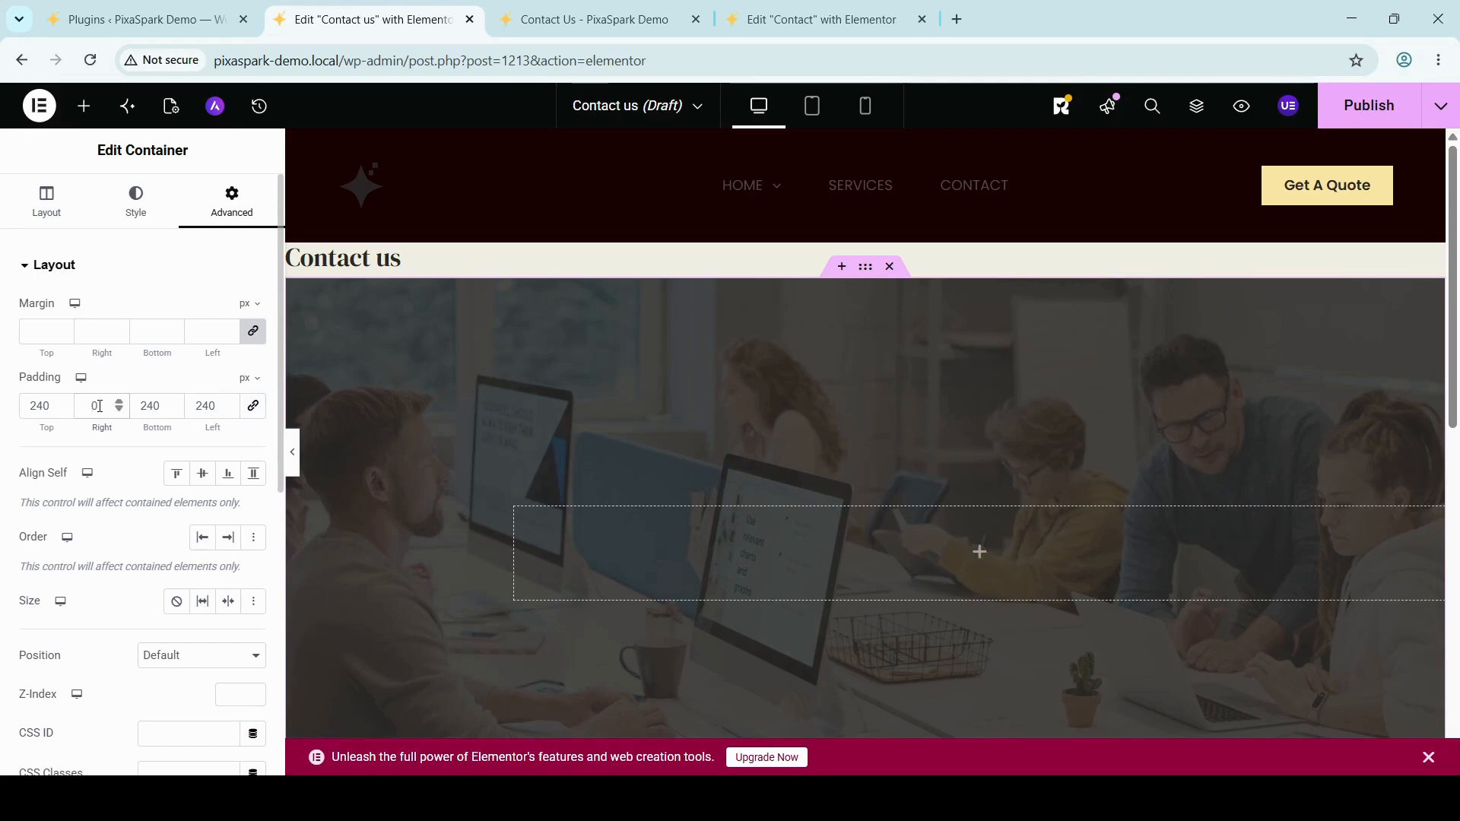
double_click(209, 405)
key("BackSpace")
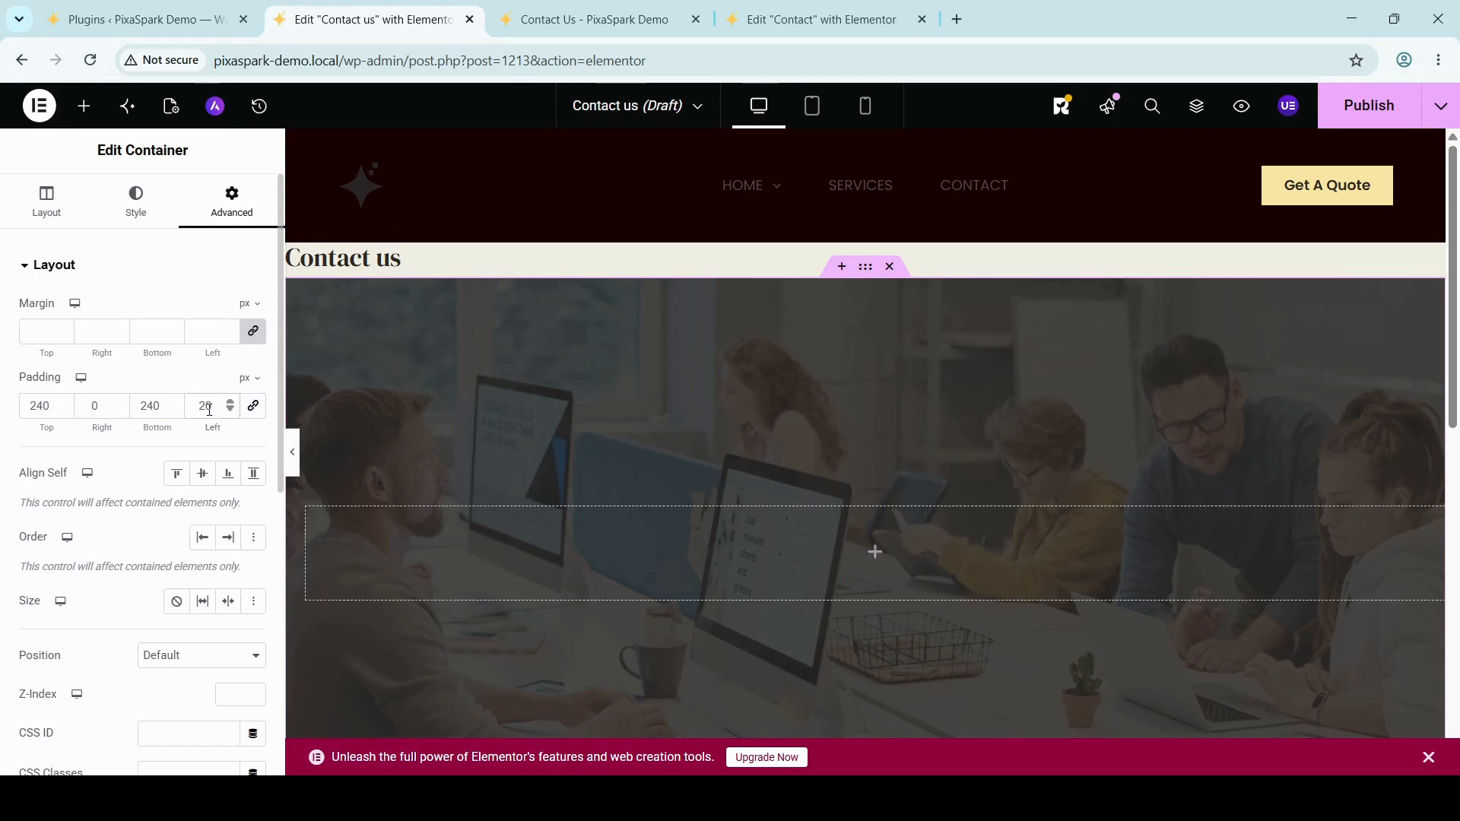
left_click(156, 406)
key("BackSpace")
key("BackSpace")
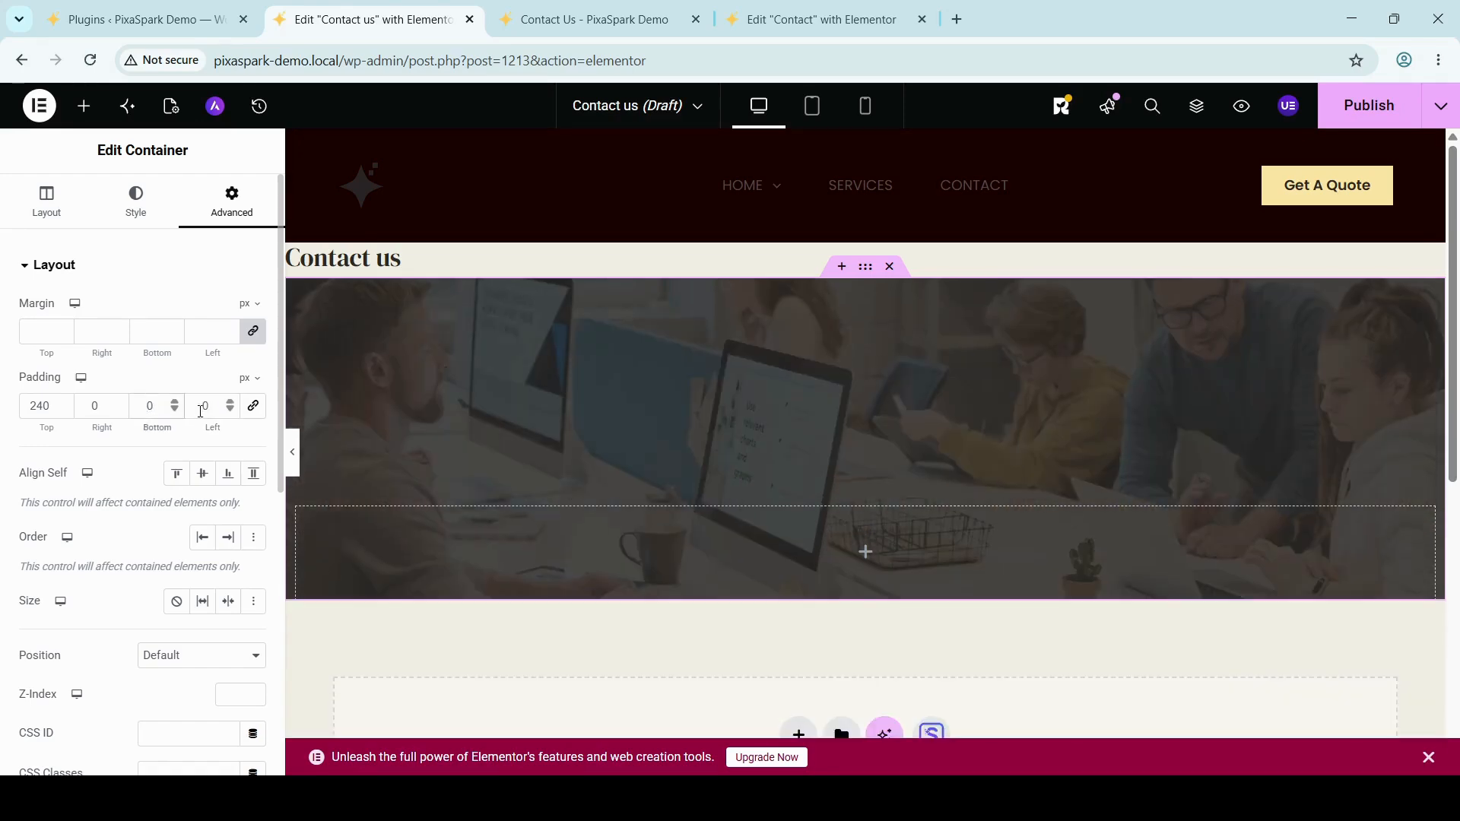
type("12")
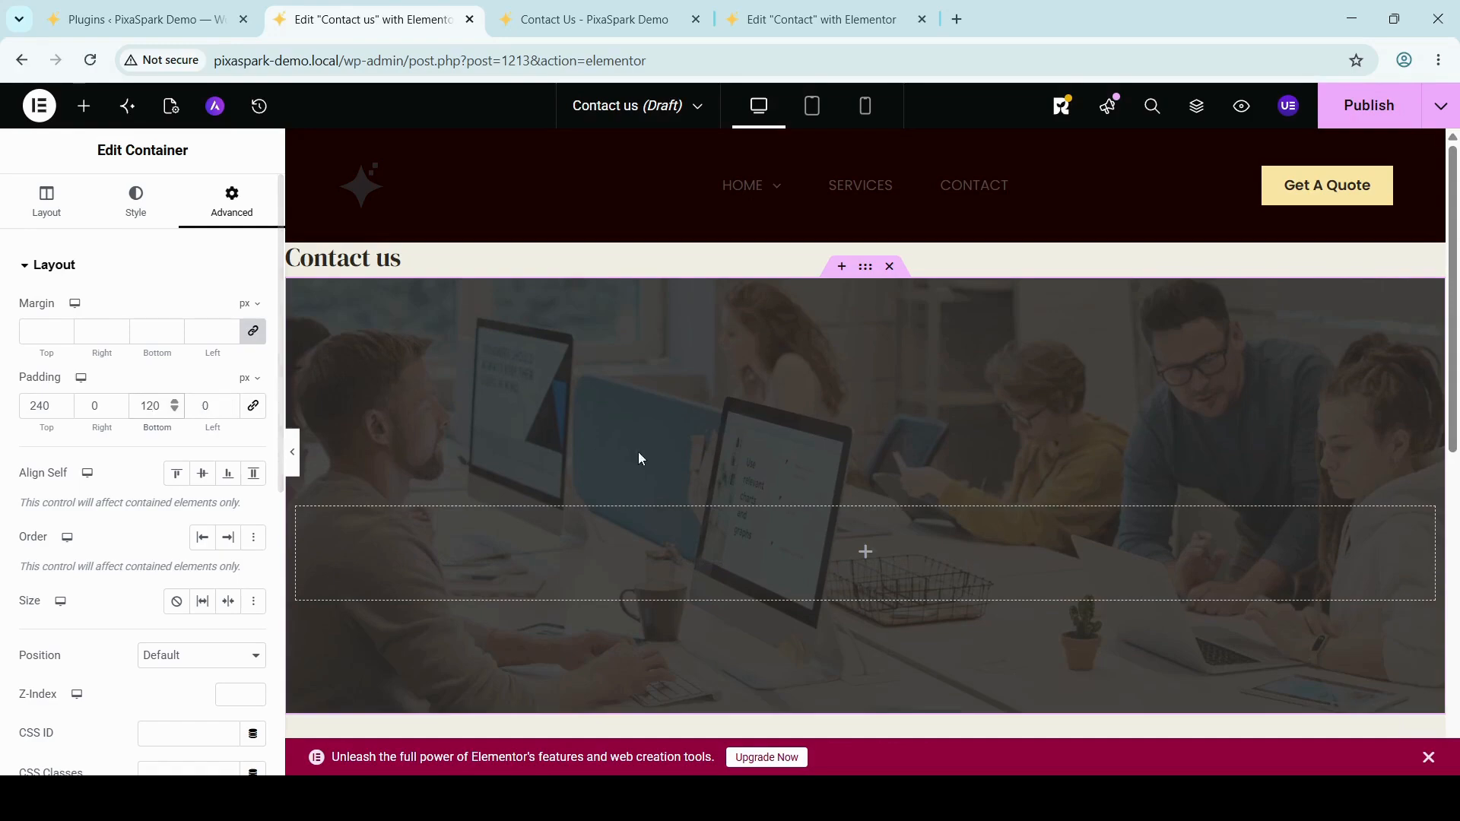
Add a Heading widget inside the hero container and set its title to "Contact Us".
scroll(778, 454, "down", 4)
scroll(778, 454, "up", 4)
scroll(778, 453, "up", 1)
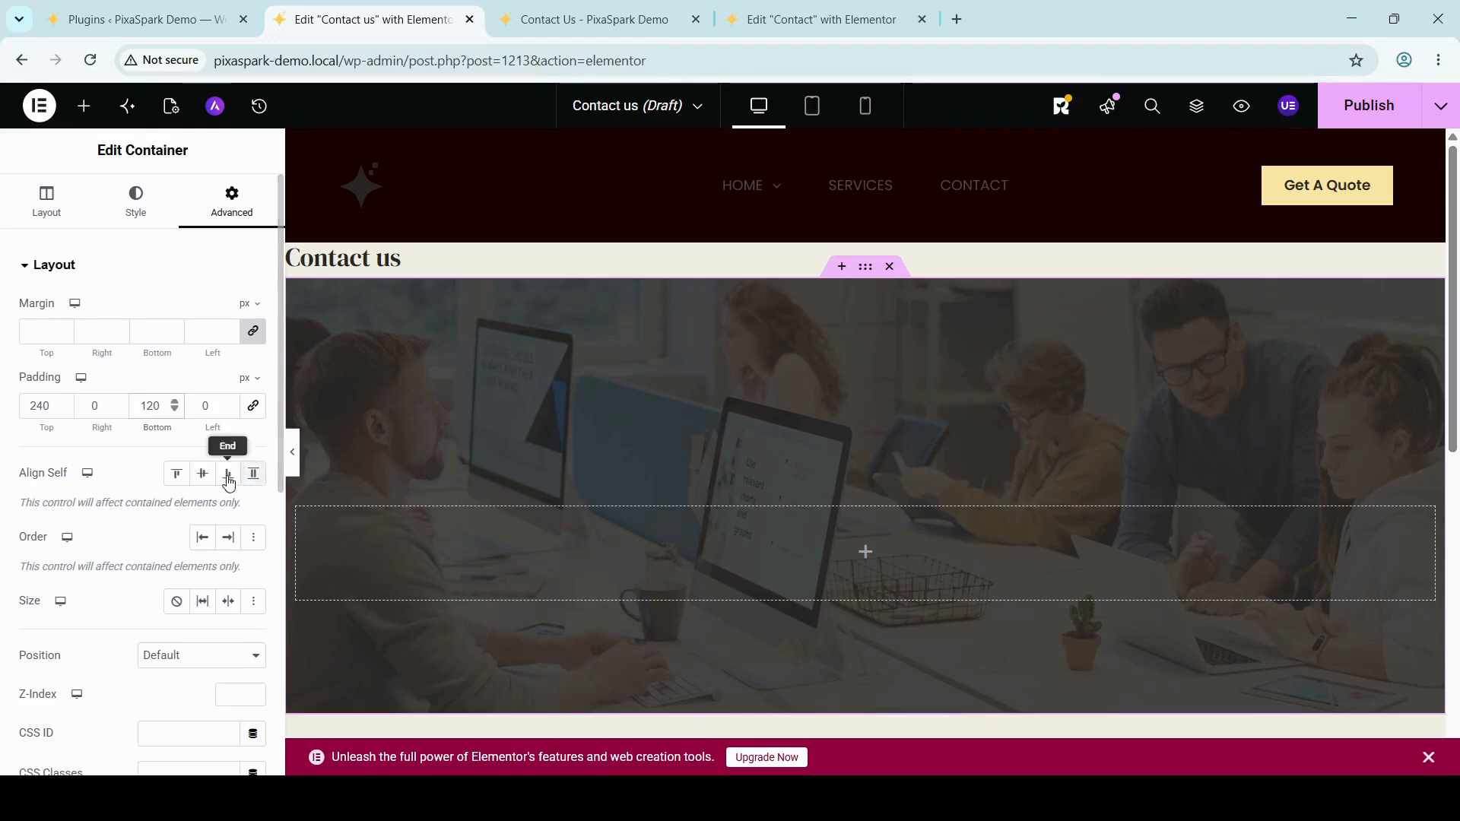
scroll(179, 582, "down", 5)
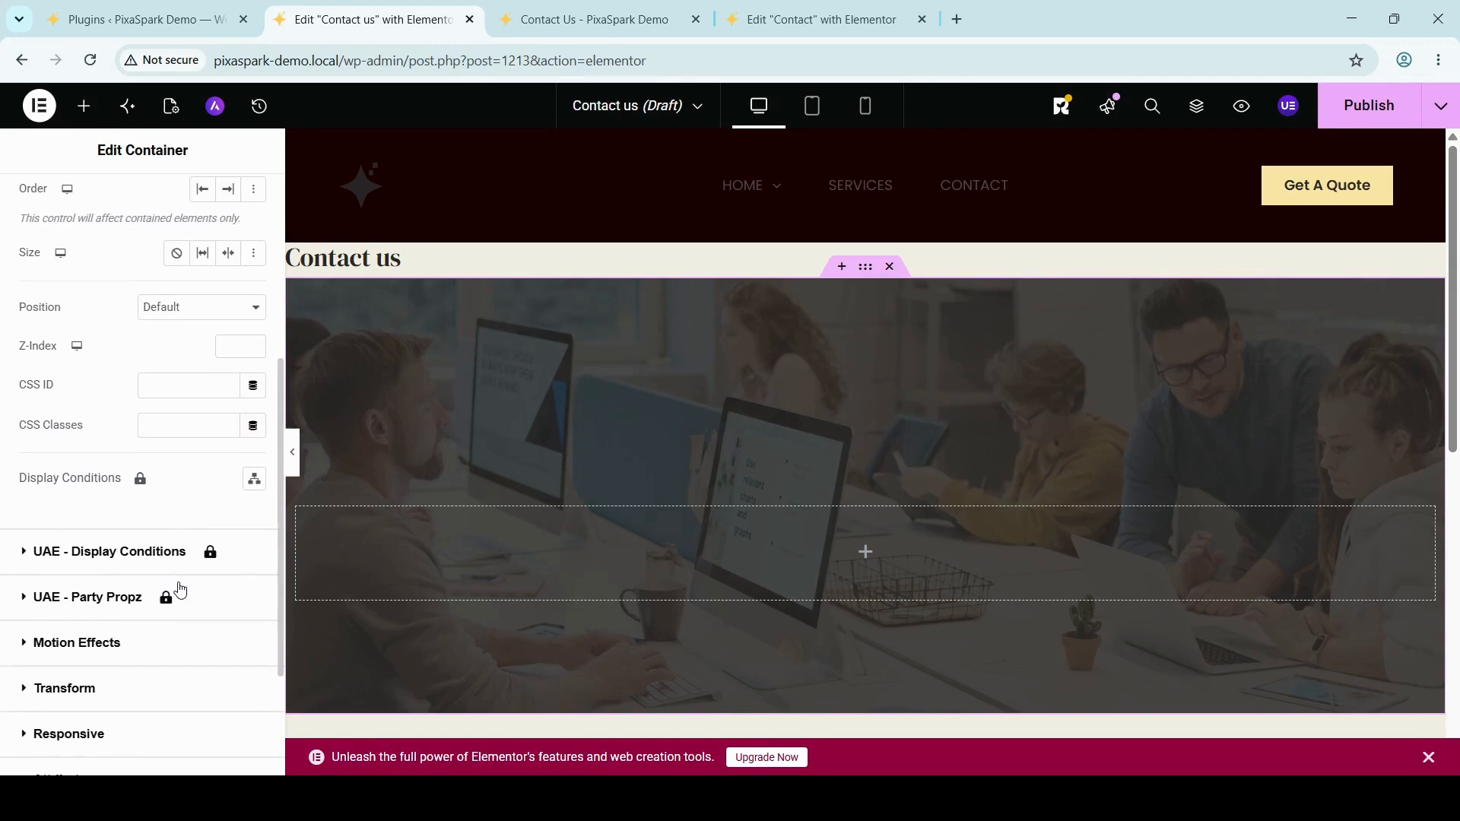
scroll(945, 527, "down", 1)
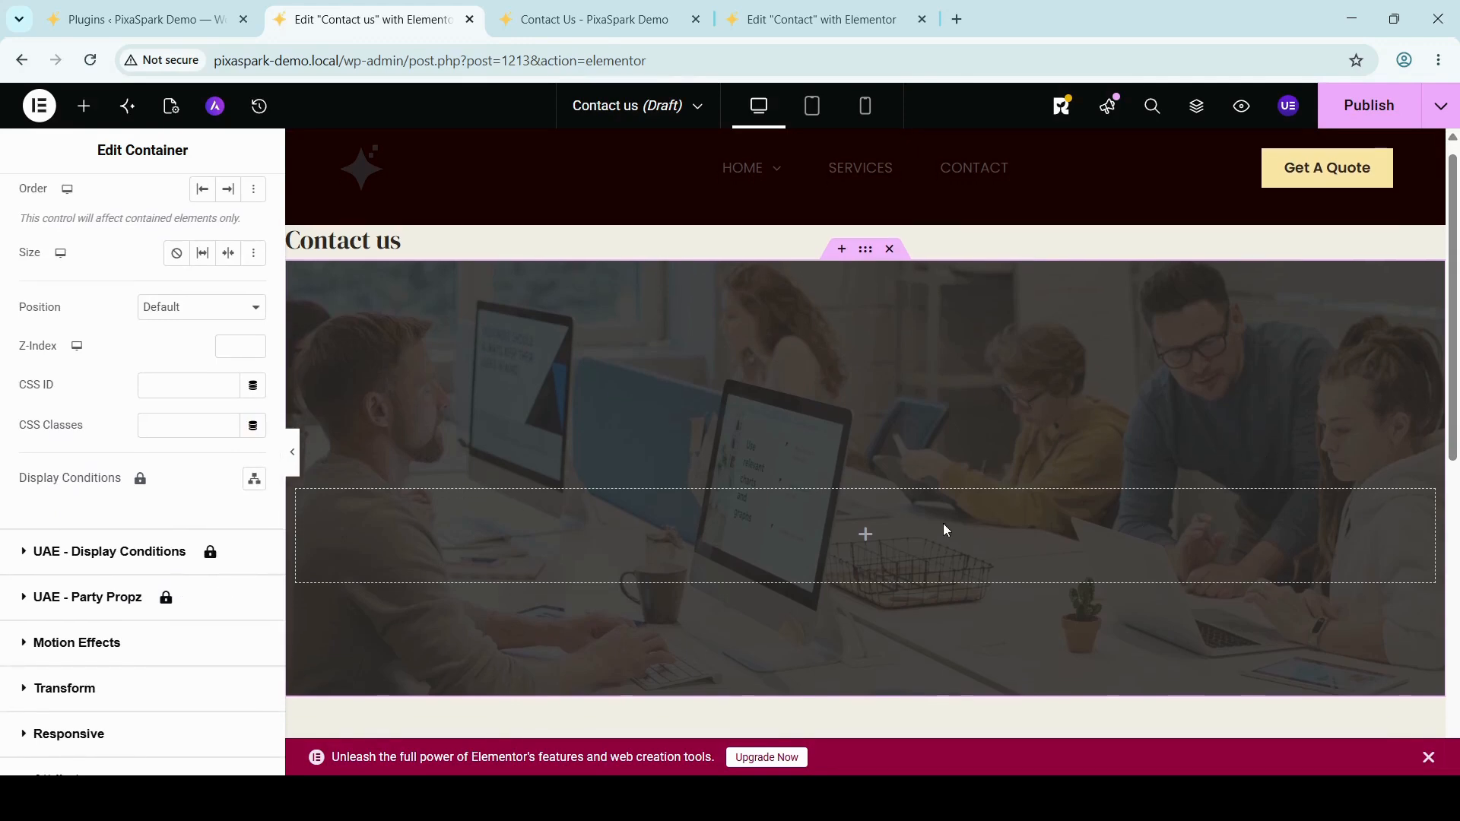
left_click(867, 534)
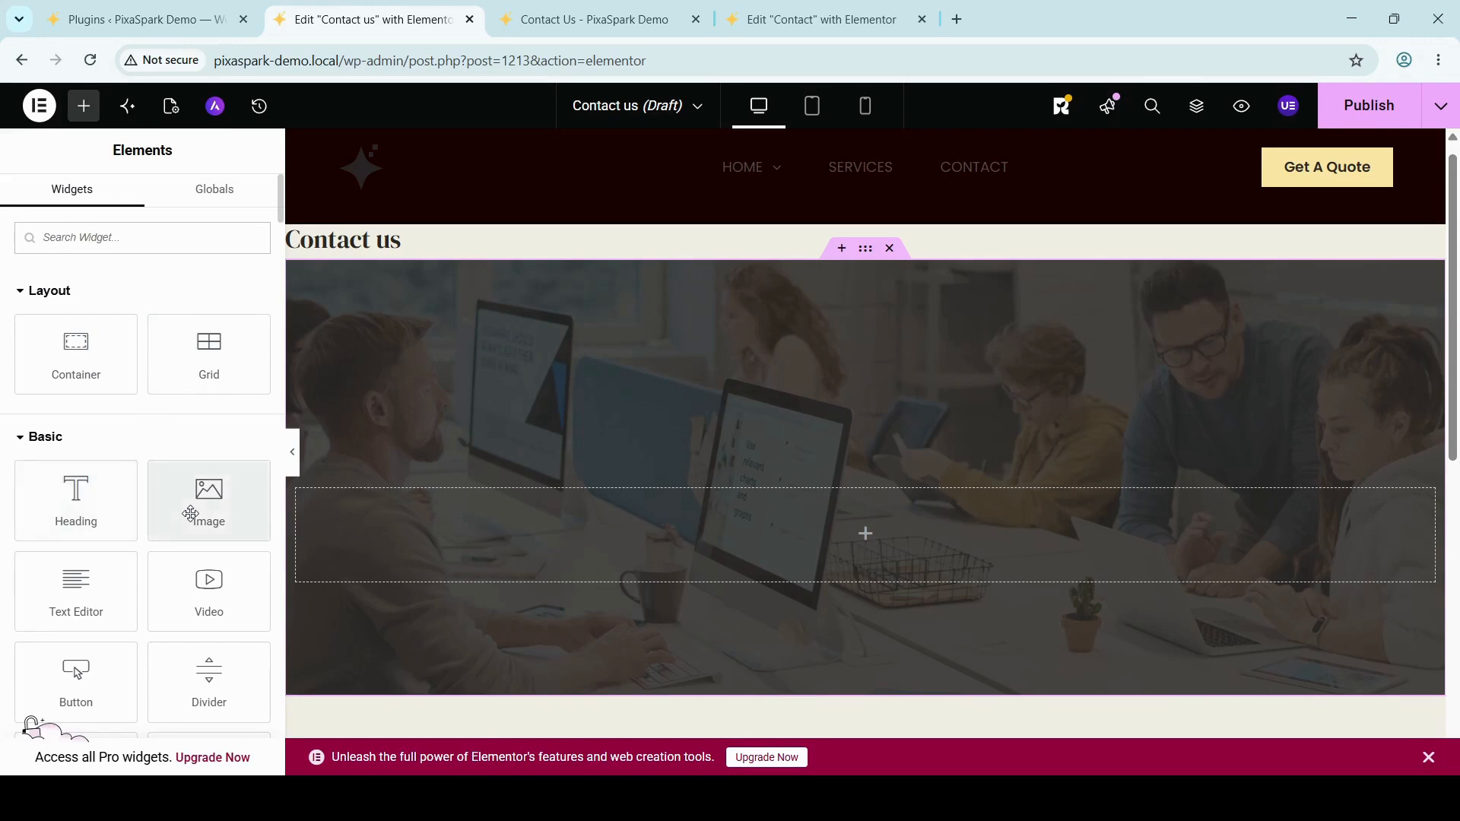
left_click(90, 517)
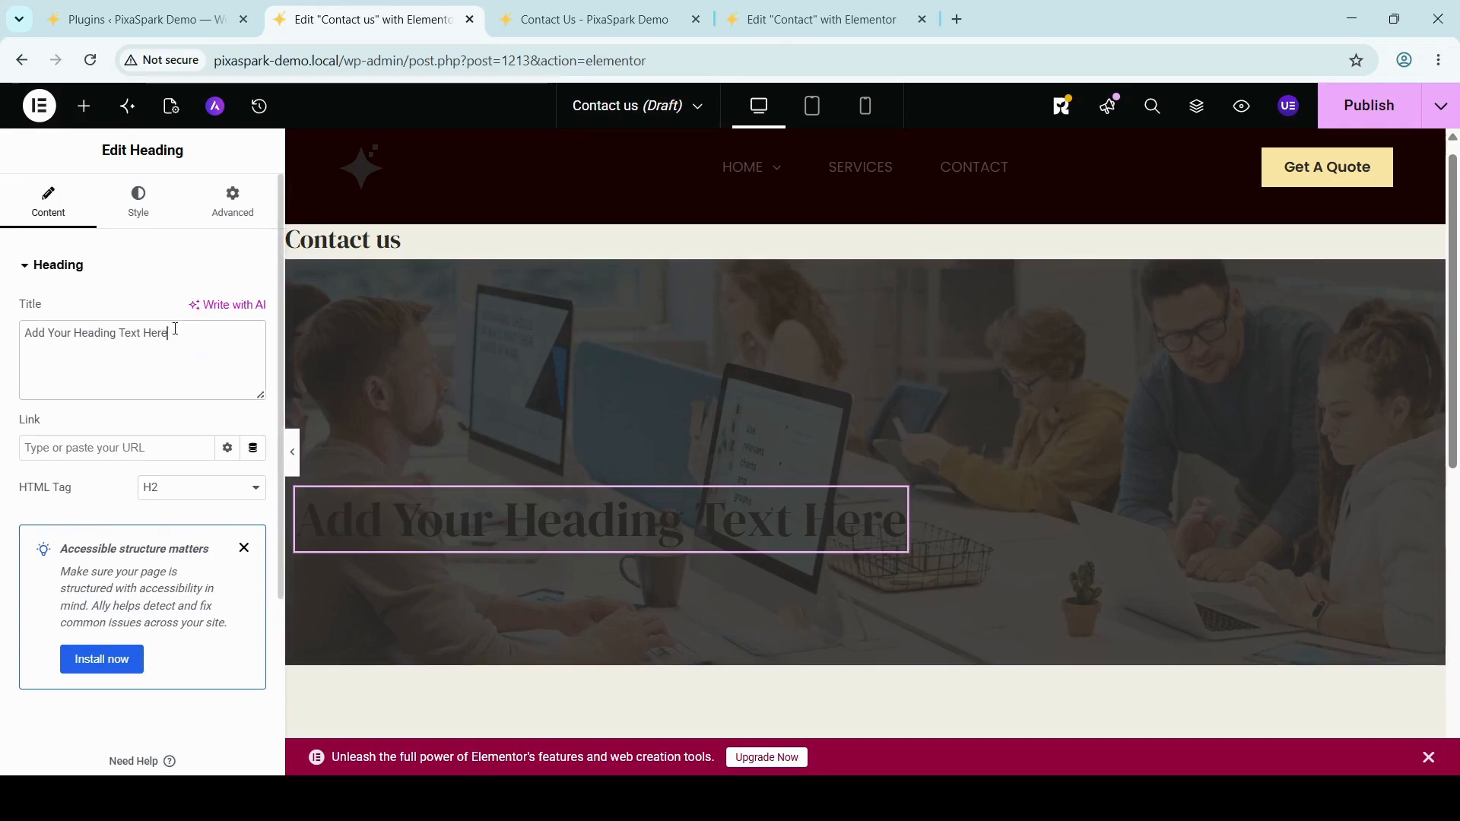
left_click_drag(172, 331, 2, 341)
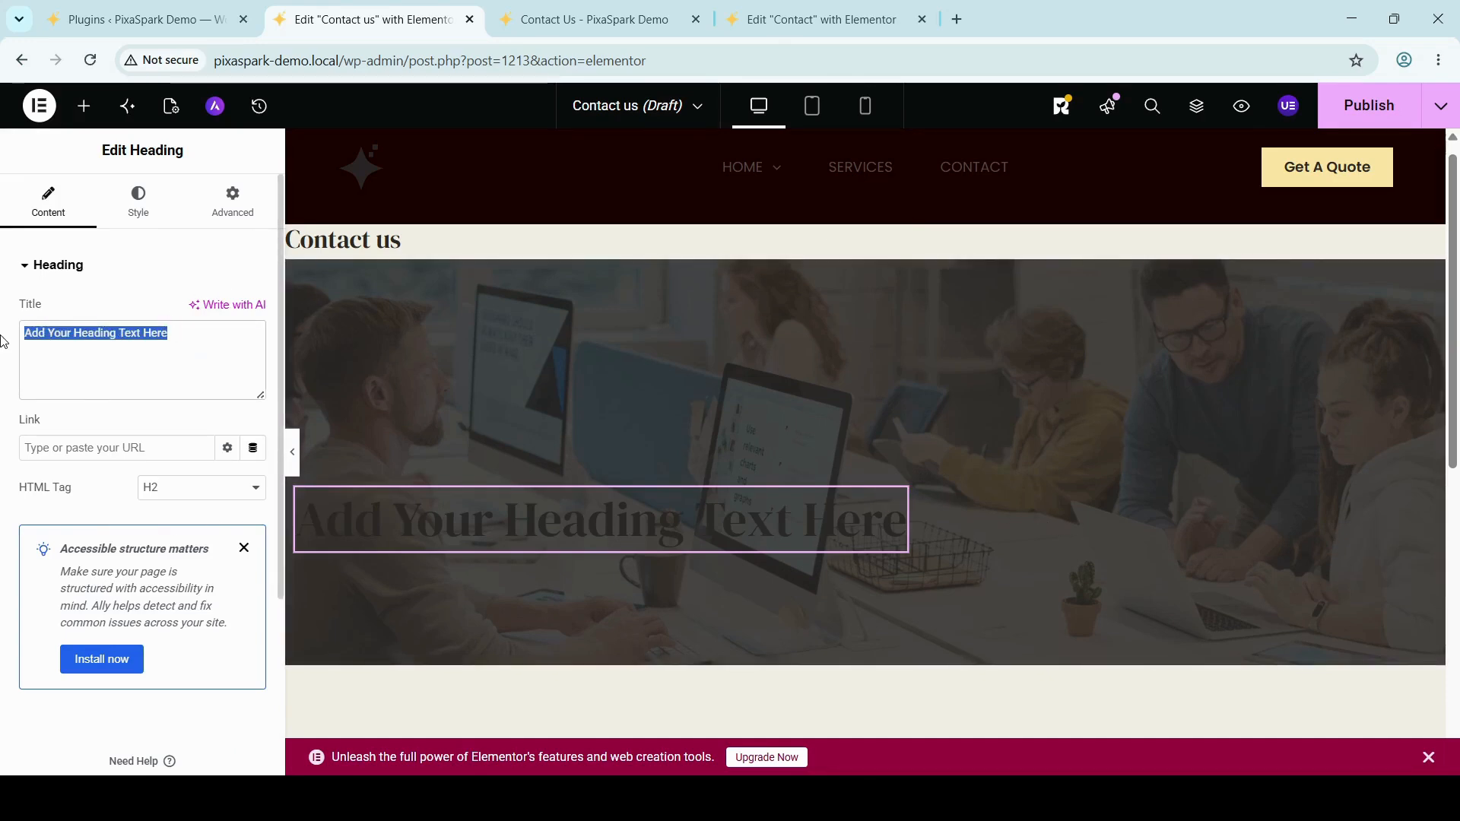
type("Co")
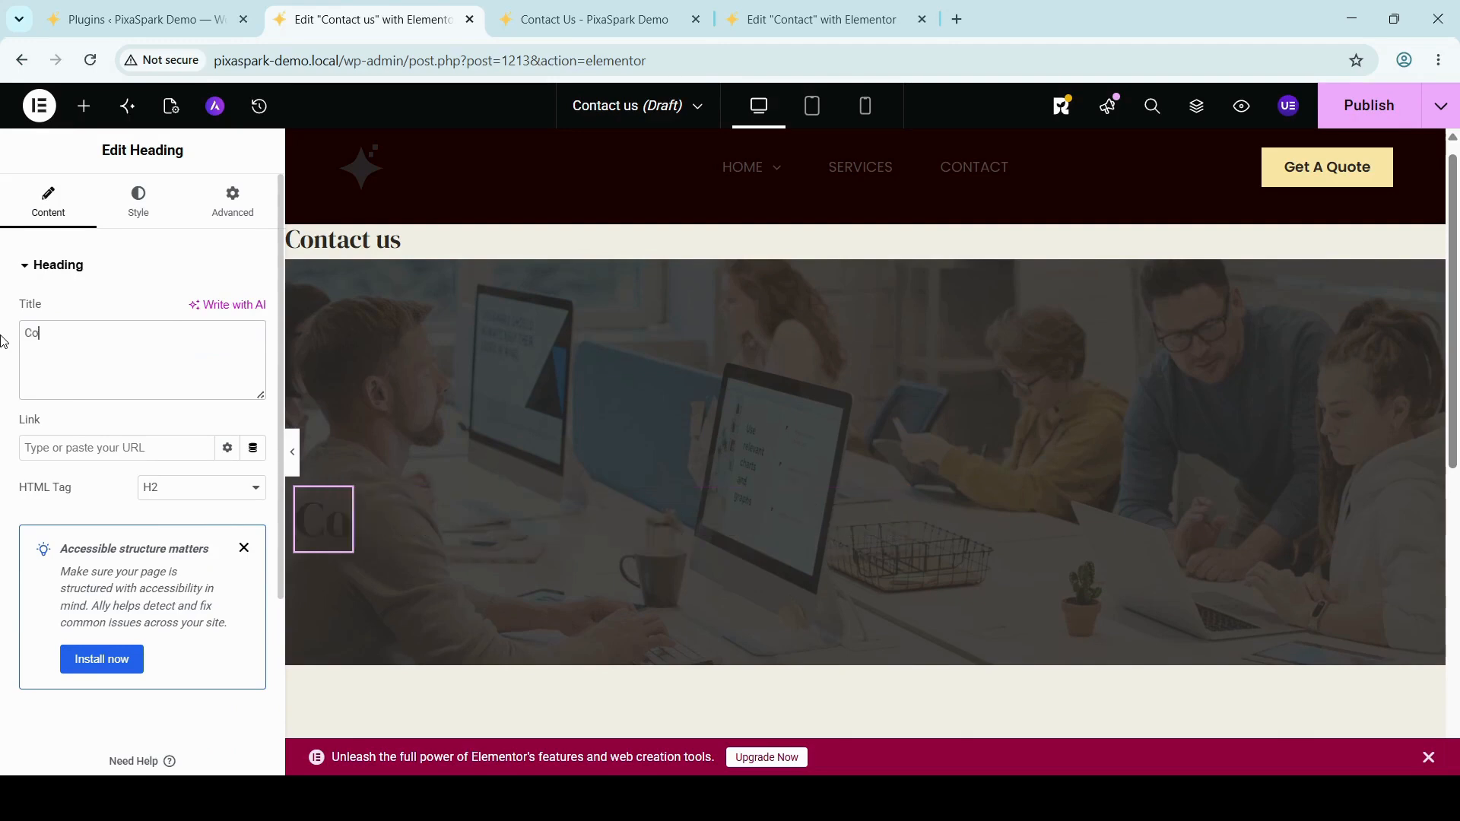
type("ntact ")
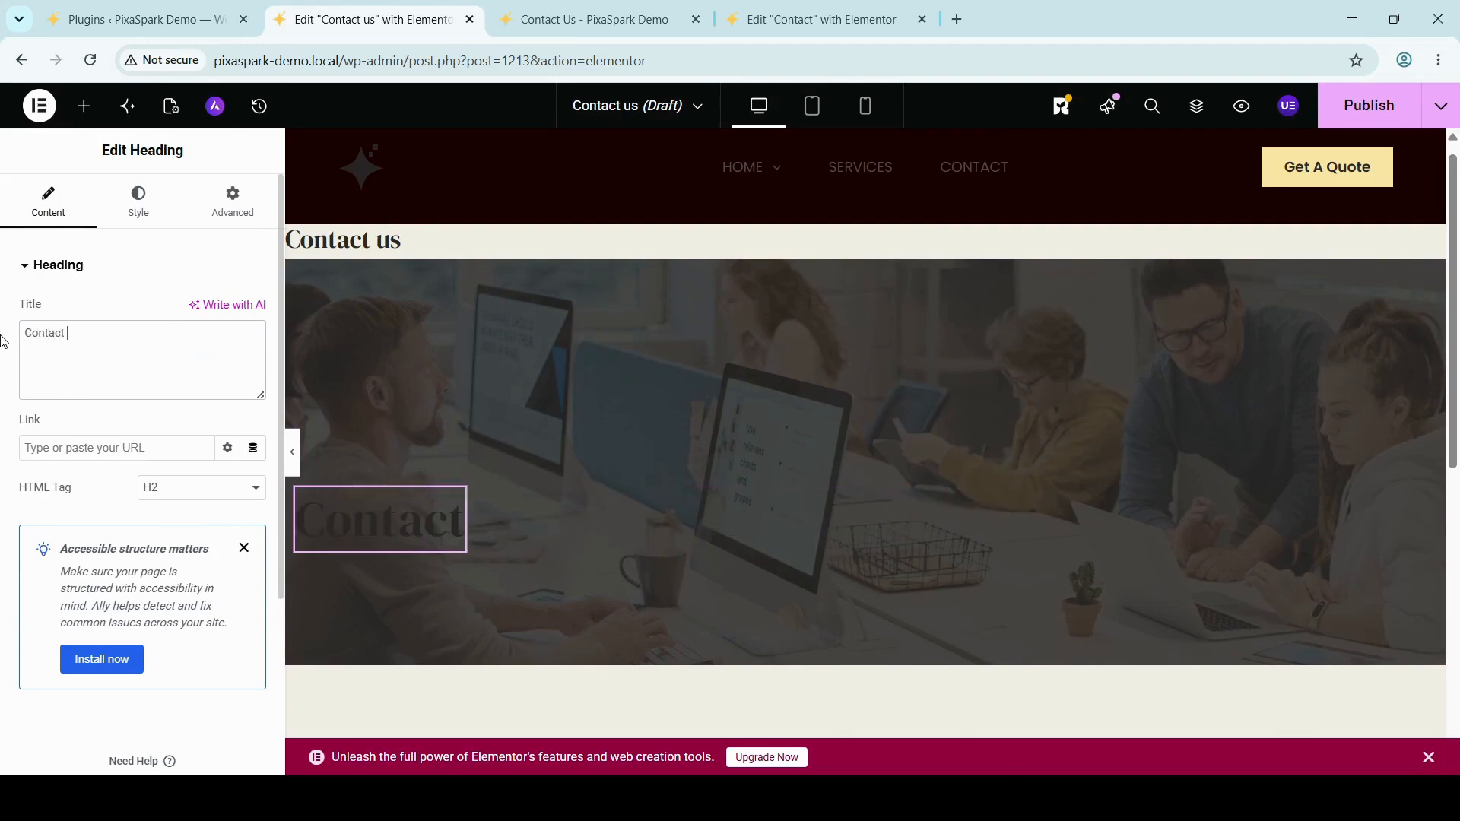
type("Us")
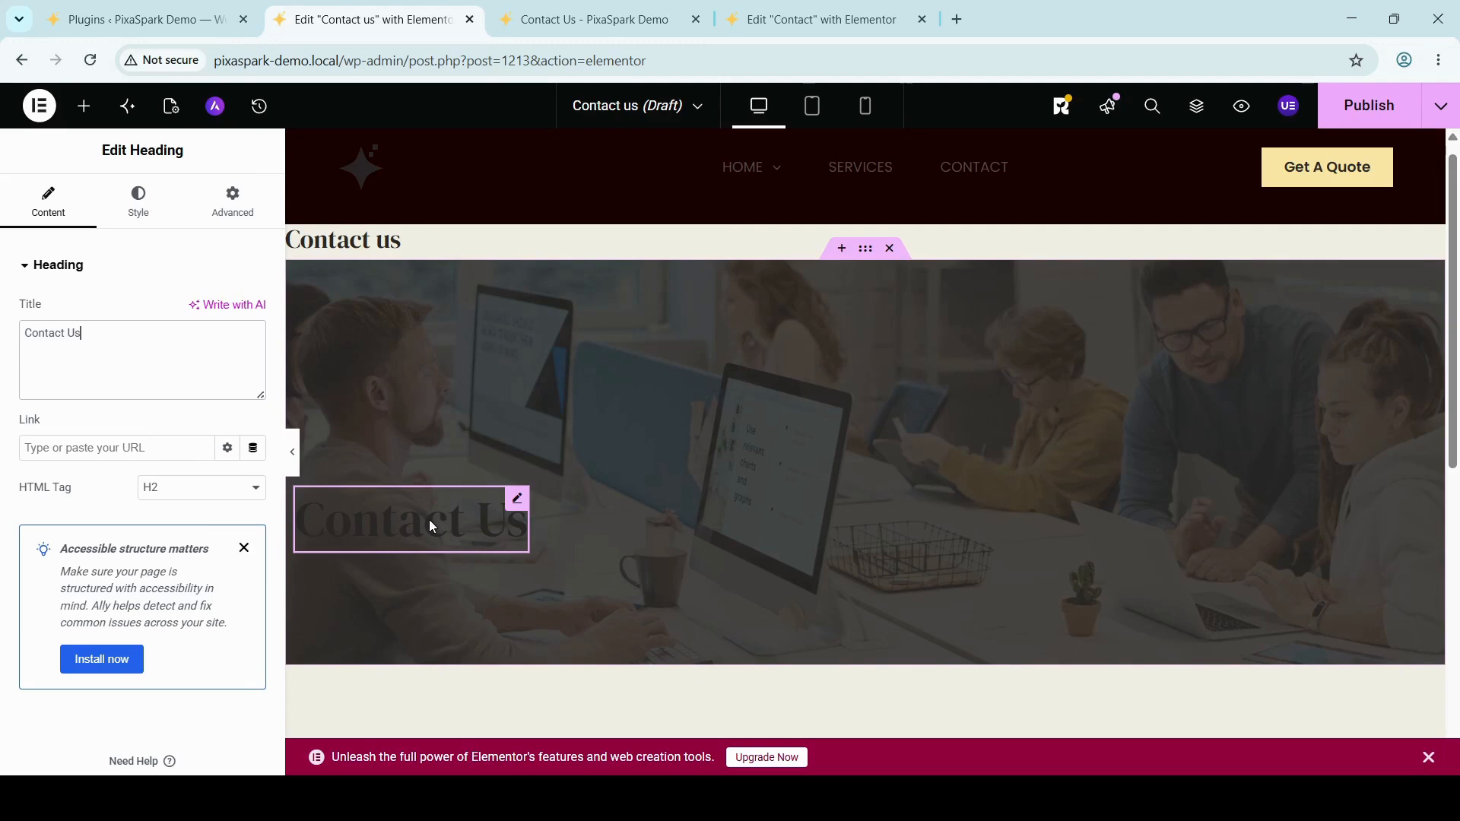
Change the "Contact Us" heading's text colour to white.
left_click(139, 202)
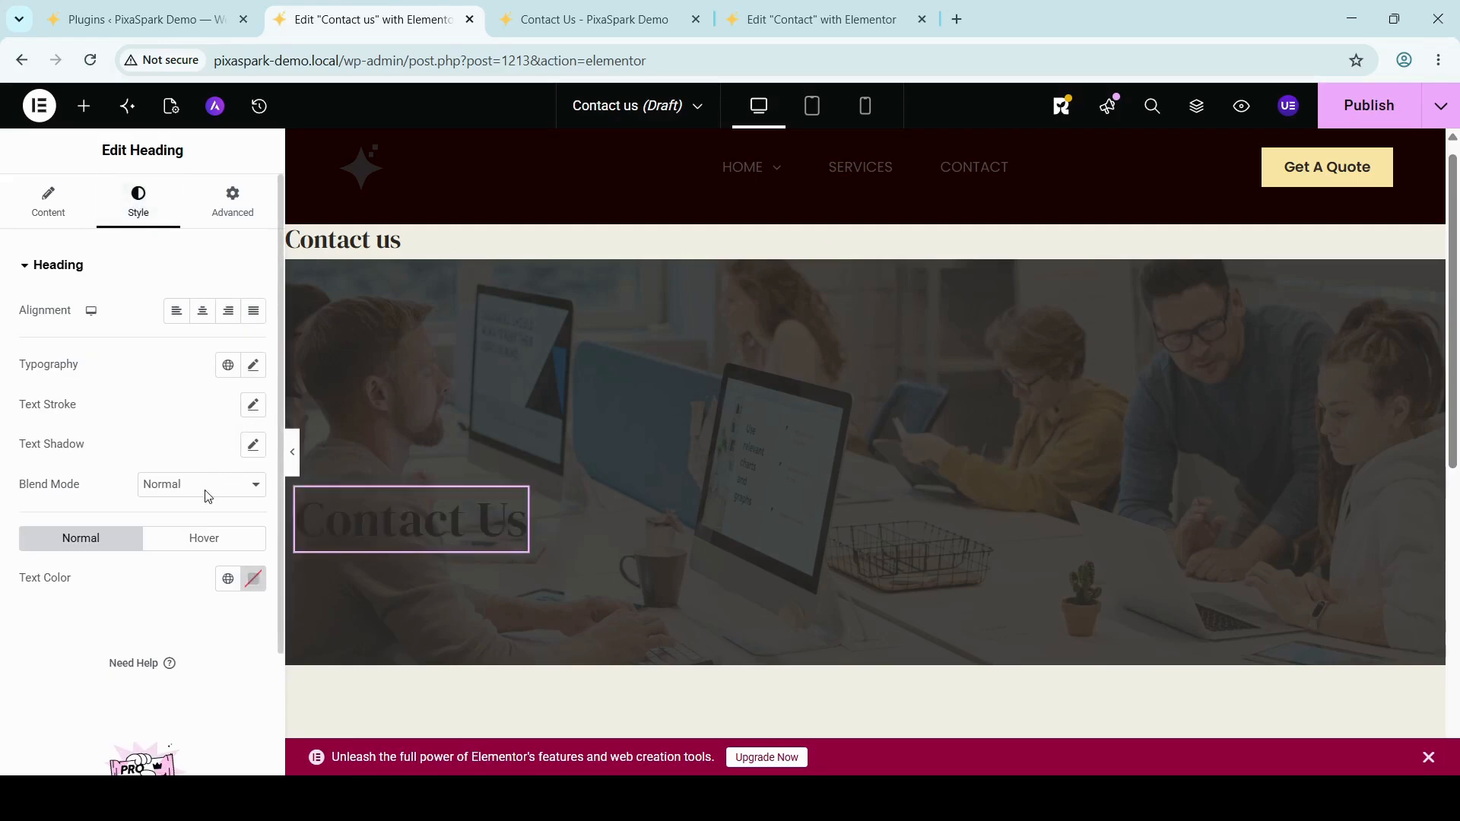
left_click(253, 579)
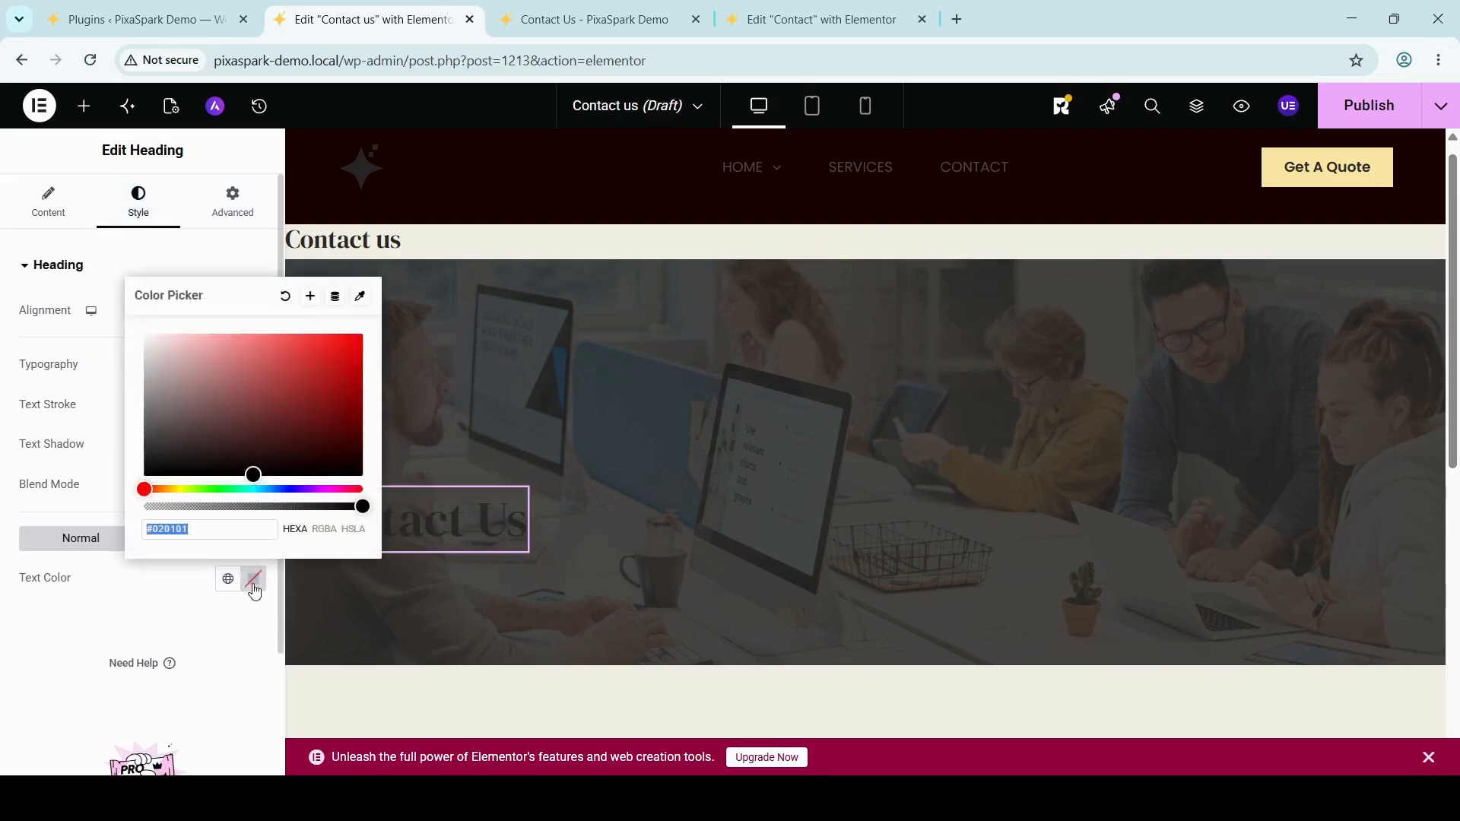
left_click_drag(251, 474, 95, 319)
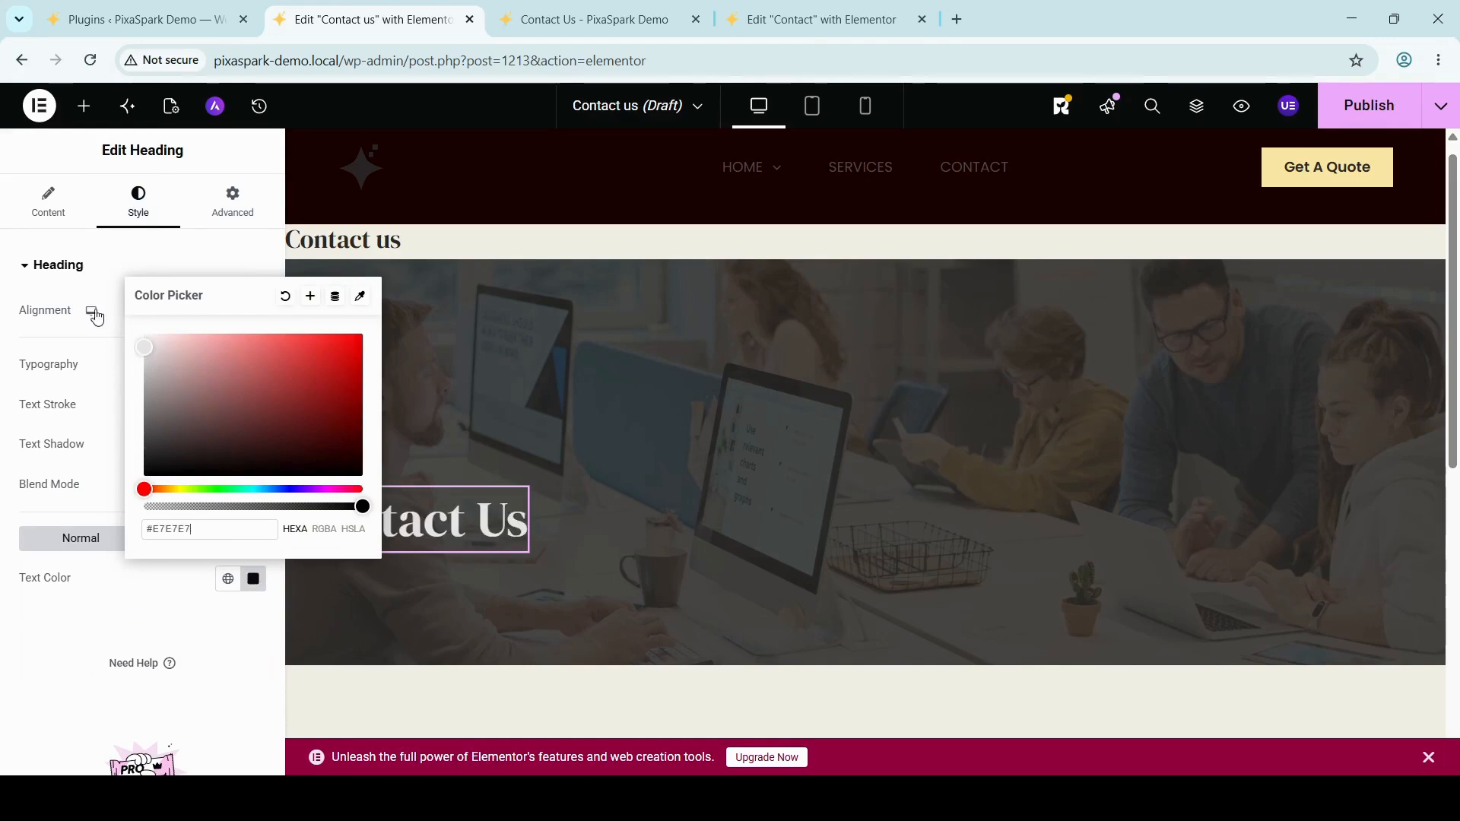
left_click(79, 632)
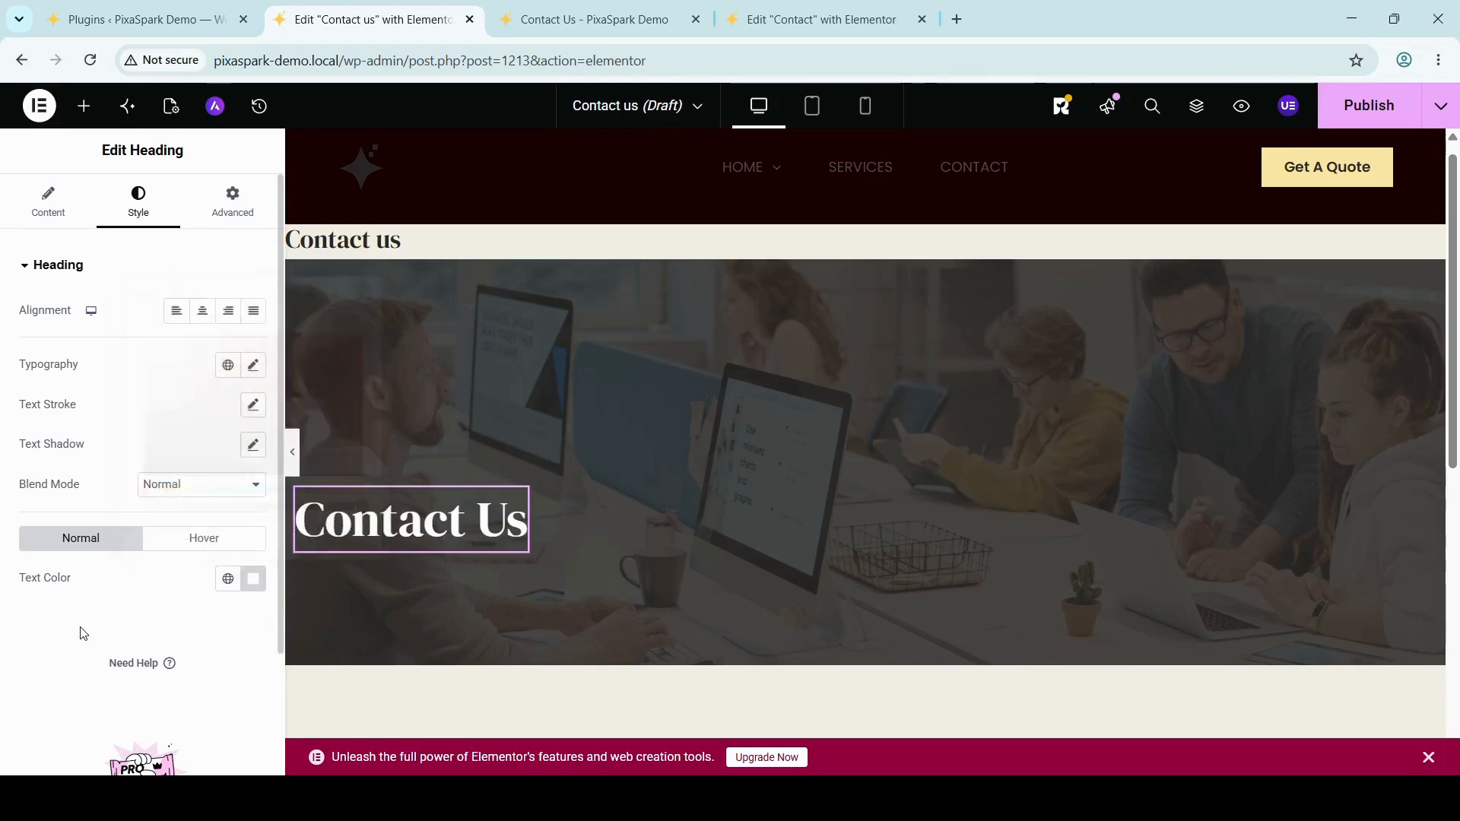
Review the hero section and the page area beneath it.
left_click(395, 241)
scroll(531, 518, "down", 4)
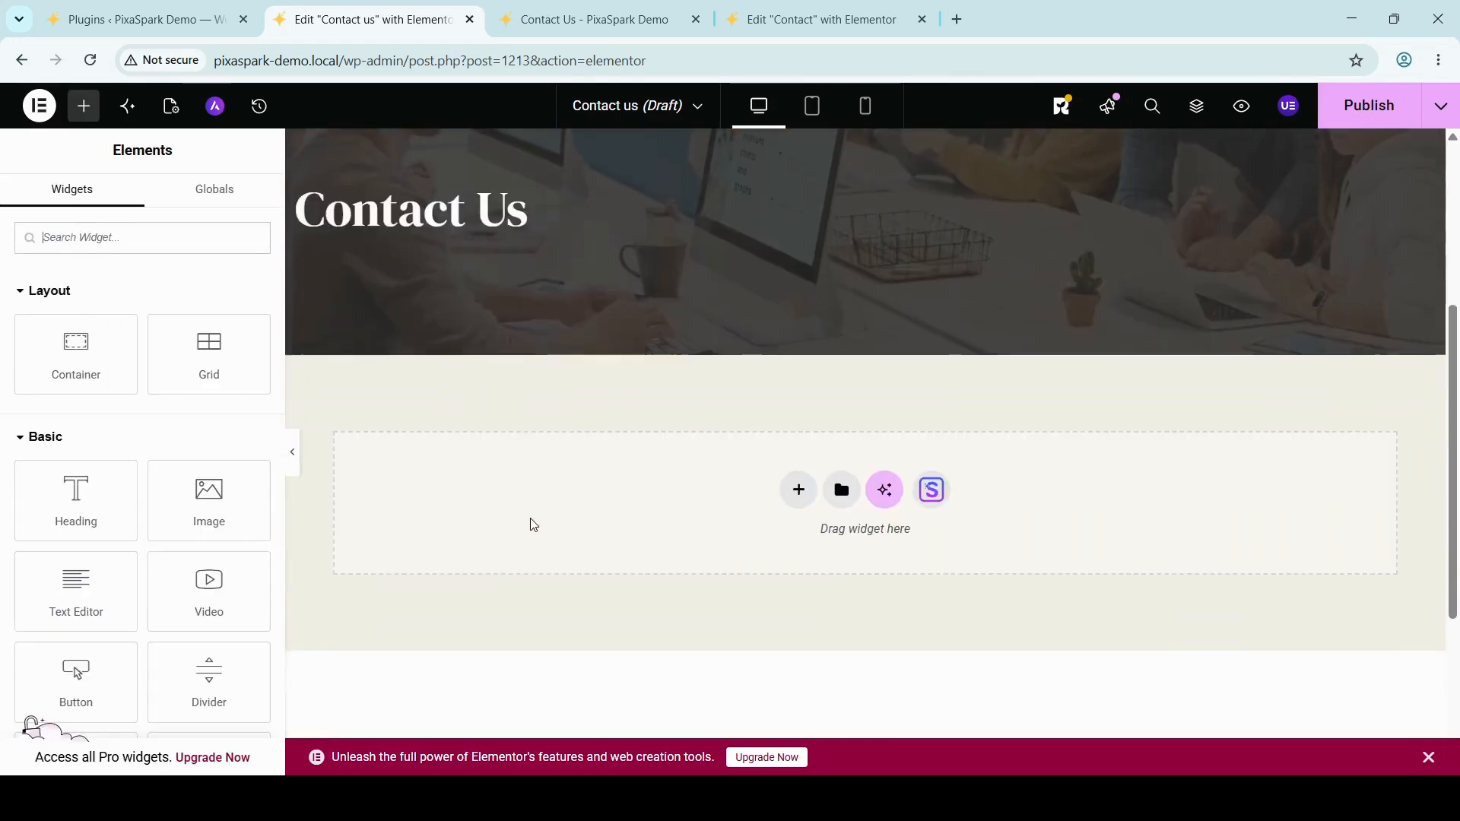
scroll(530, 518, "up", 4)
scroll(530, 518, "down", 5)
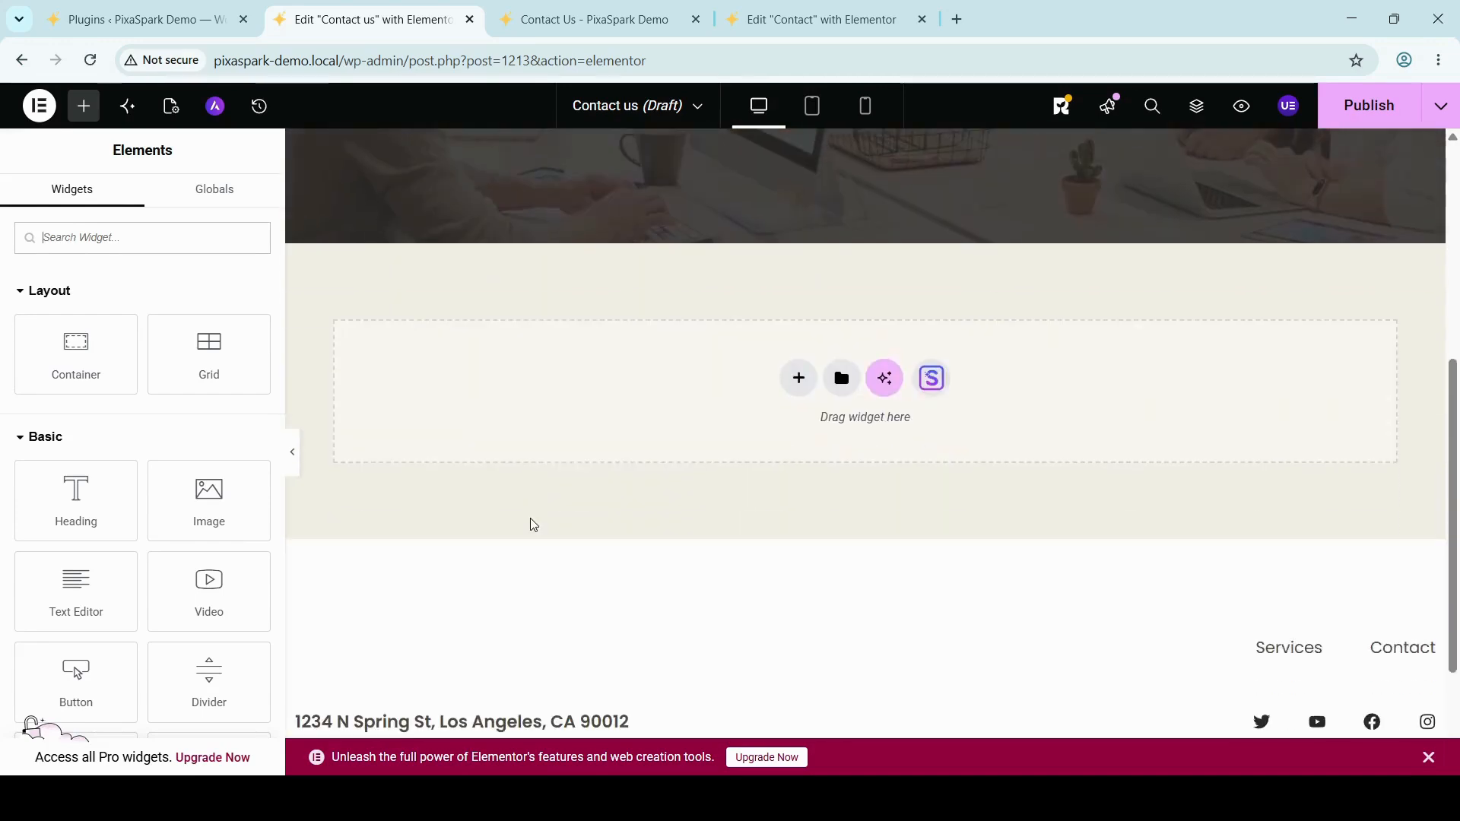
scroll(531, 518, "up", 1)
scroll(531, 518, "up", 3)
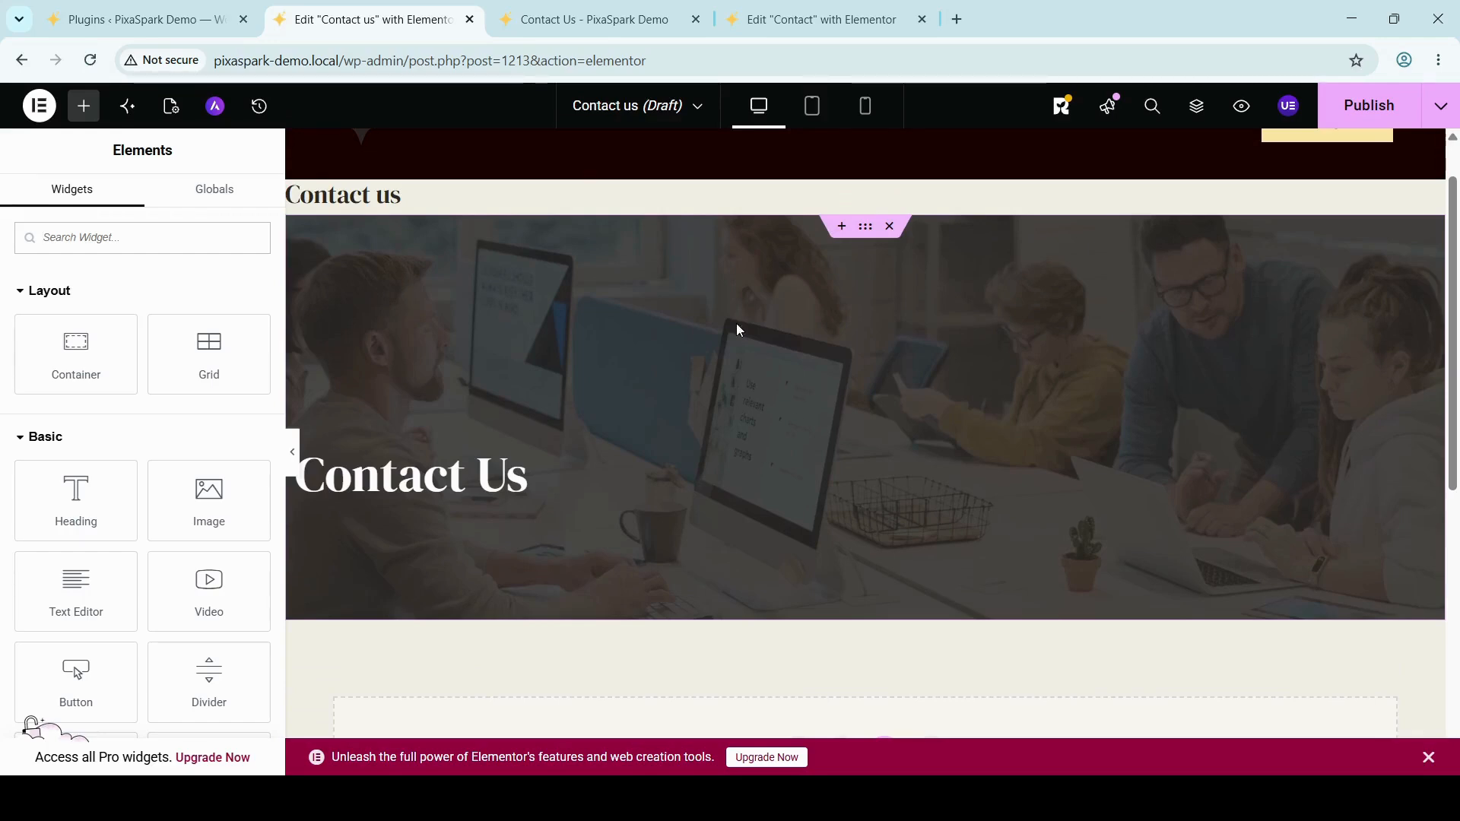
scroll(450, 311, "down", 5)
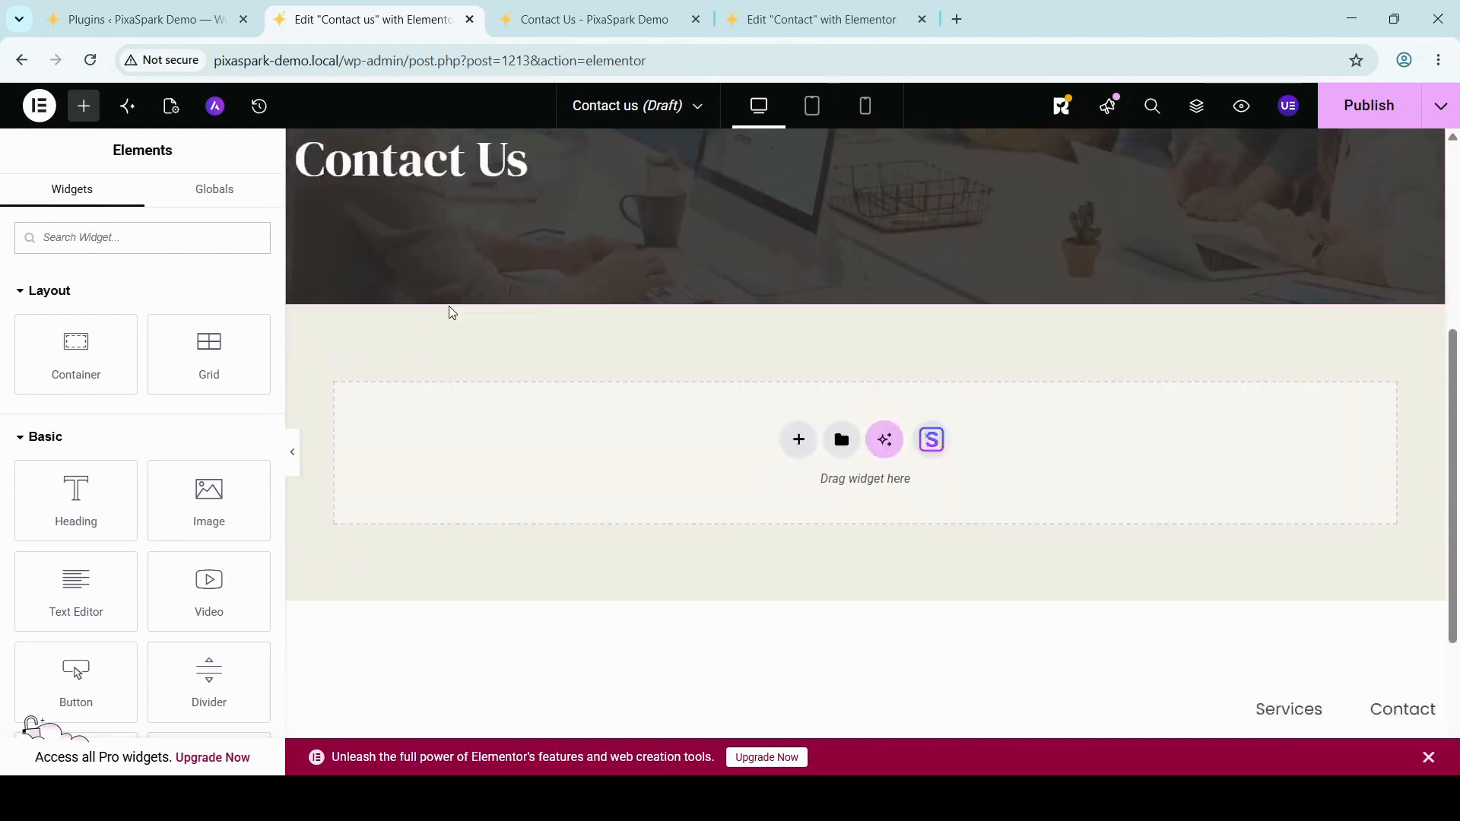
scroll(450, 311, "up", 2)
scroll(450, 312, "up", 1)
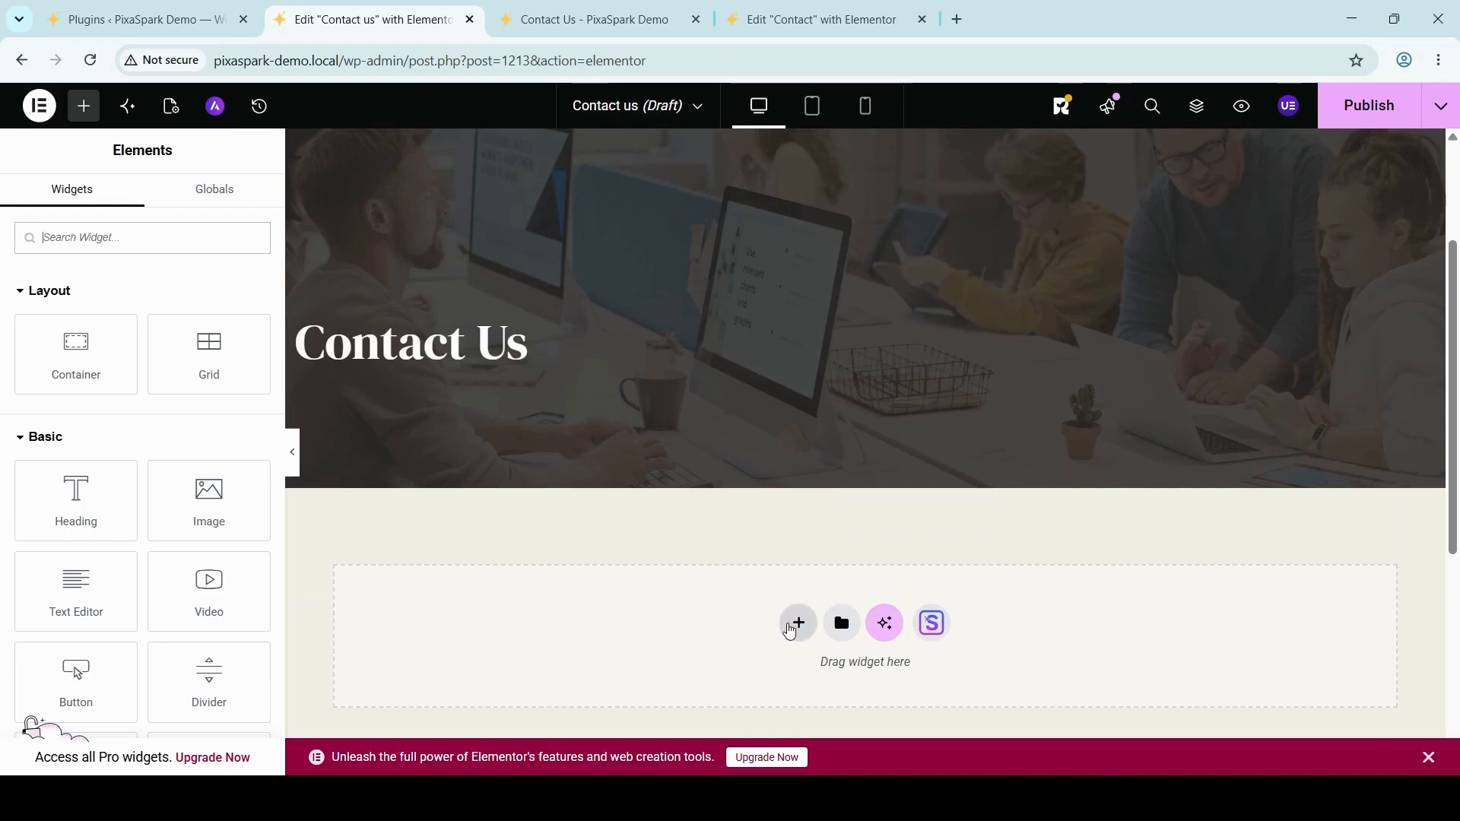
scroll(630, 487, "up", 3)
Add a Flexbox container with two equal columns below the hero section.
scroll(629, 487, "down", 6)
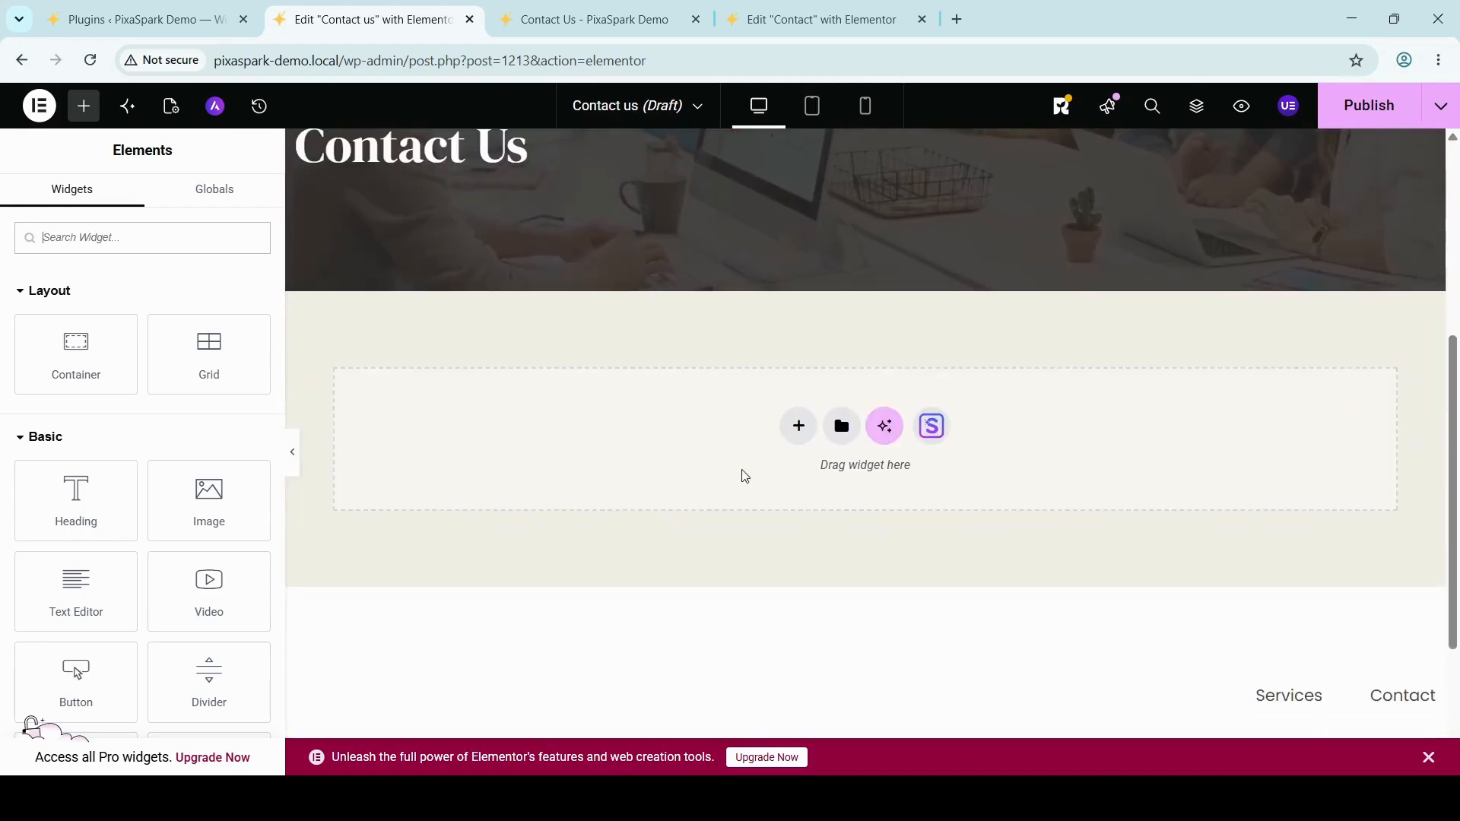
left_click(799, 424)
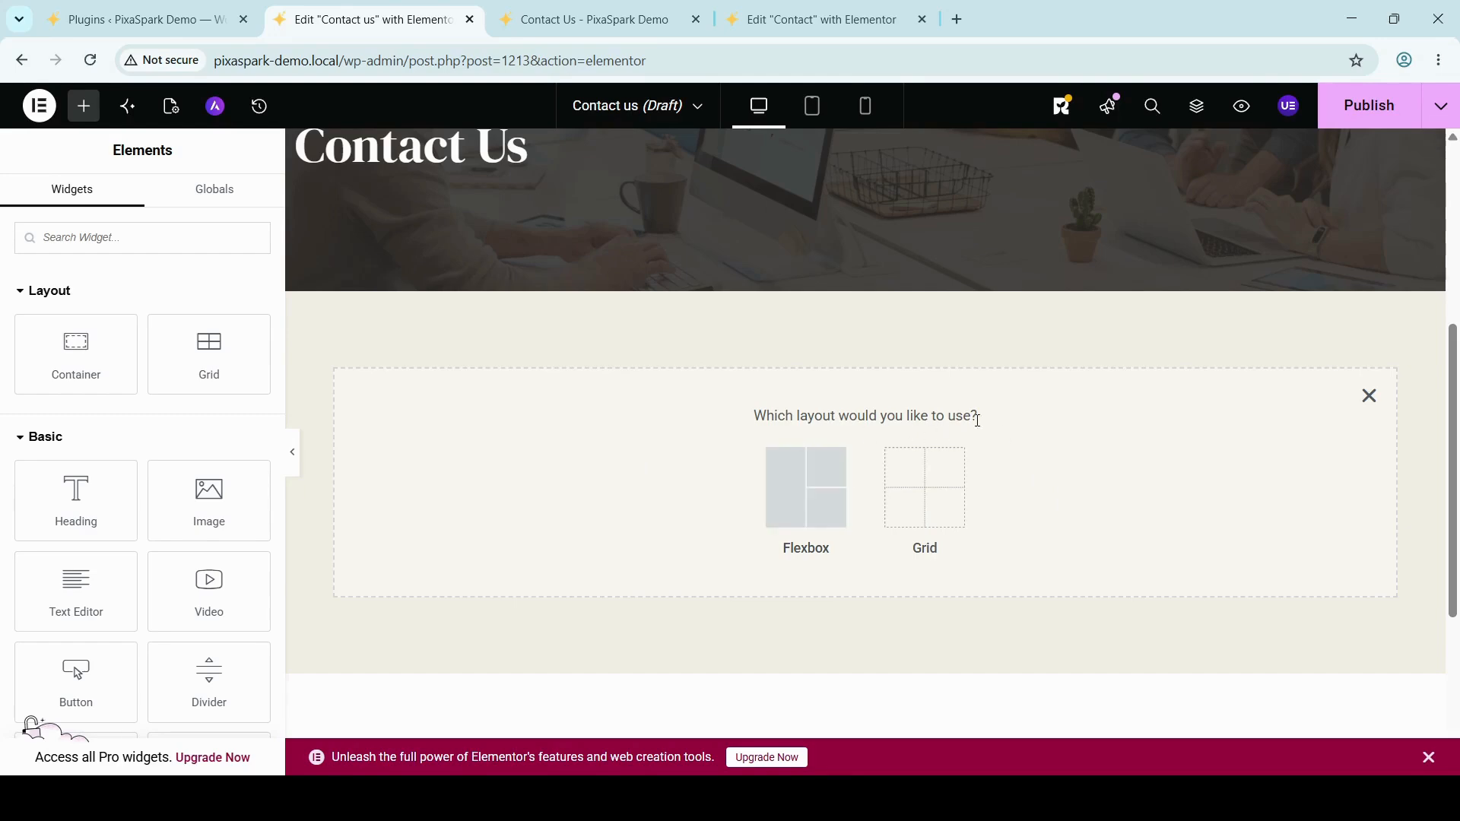
left_click(821, 511)
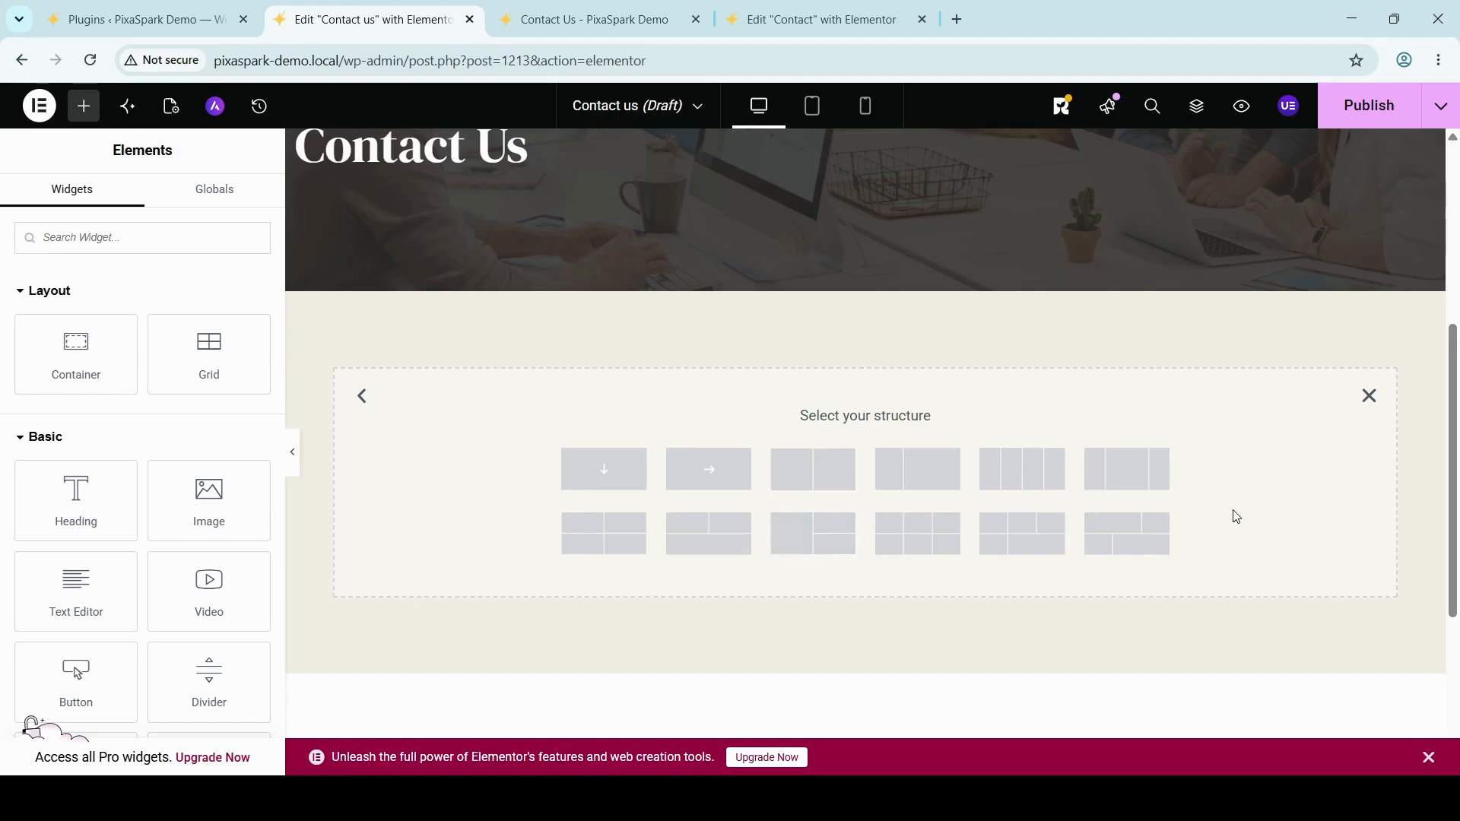
left_click(833, 487)
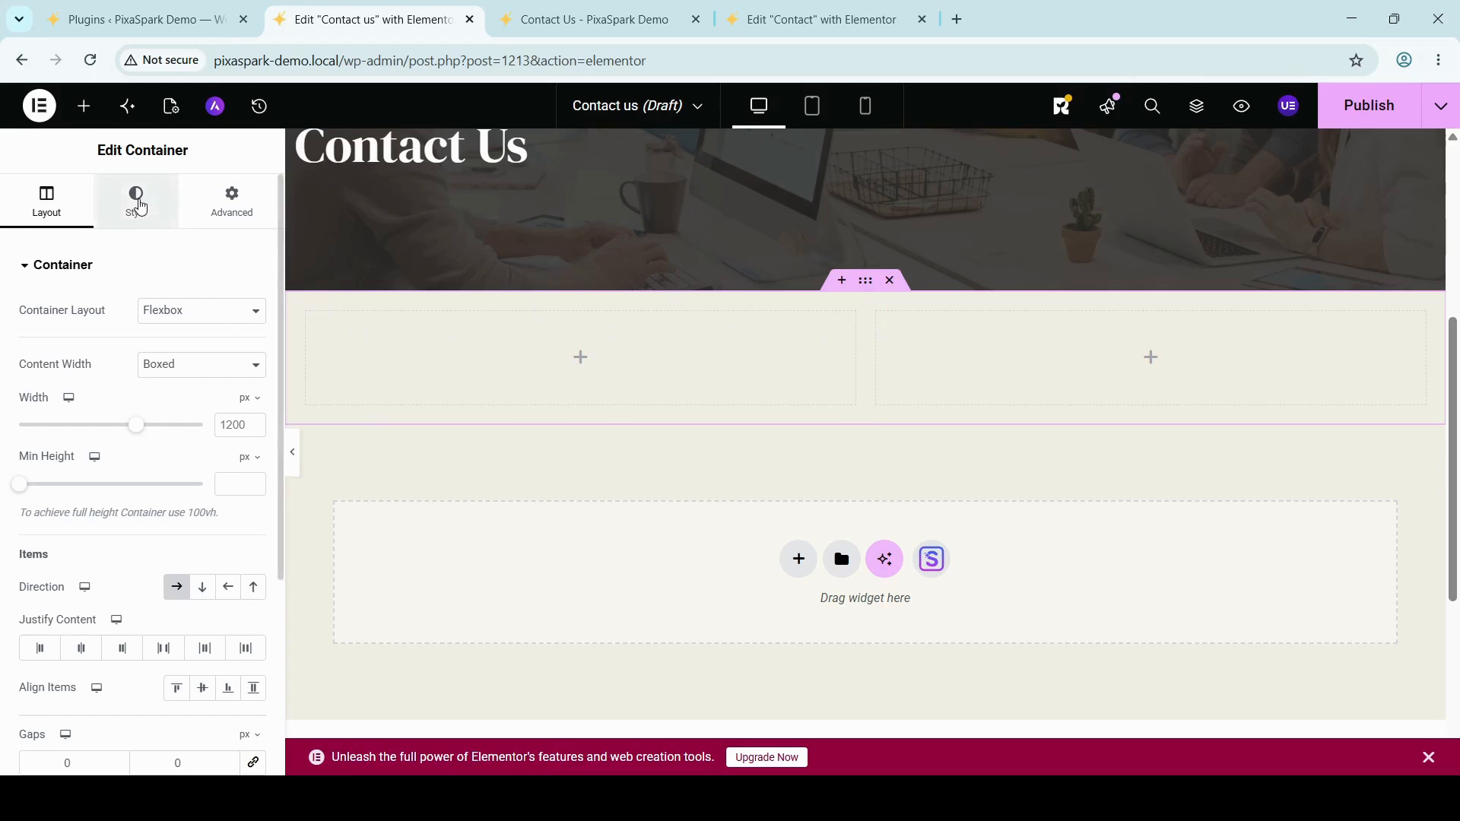
Give the two-column container a classic background in pale yellow, #EEE3A3.
left_click(138, 205)
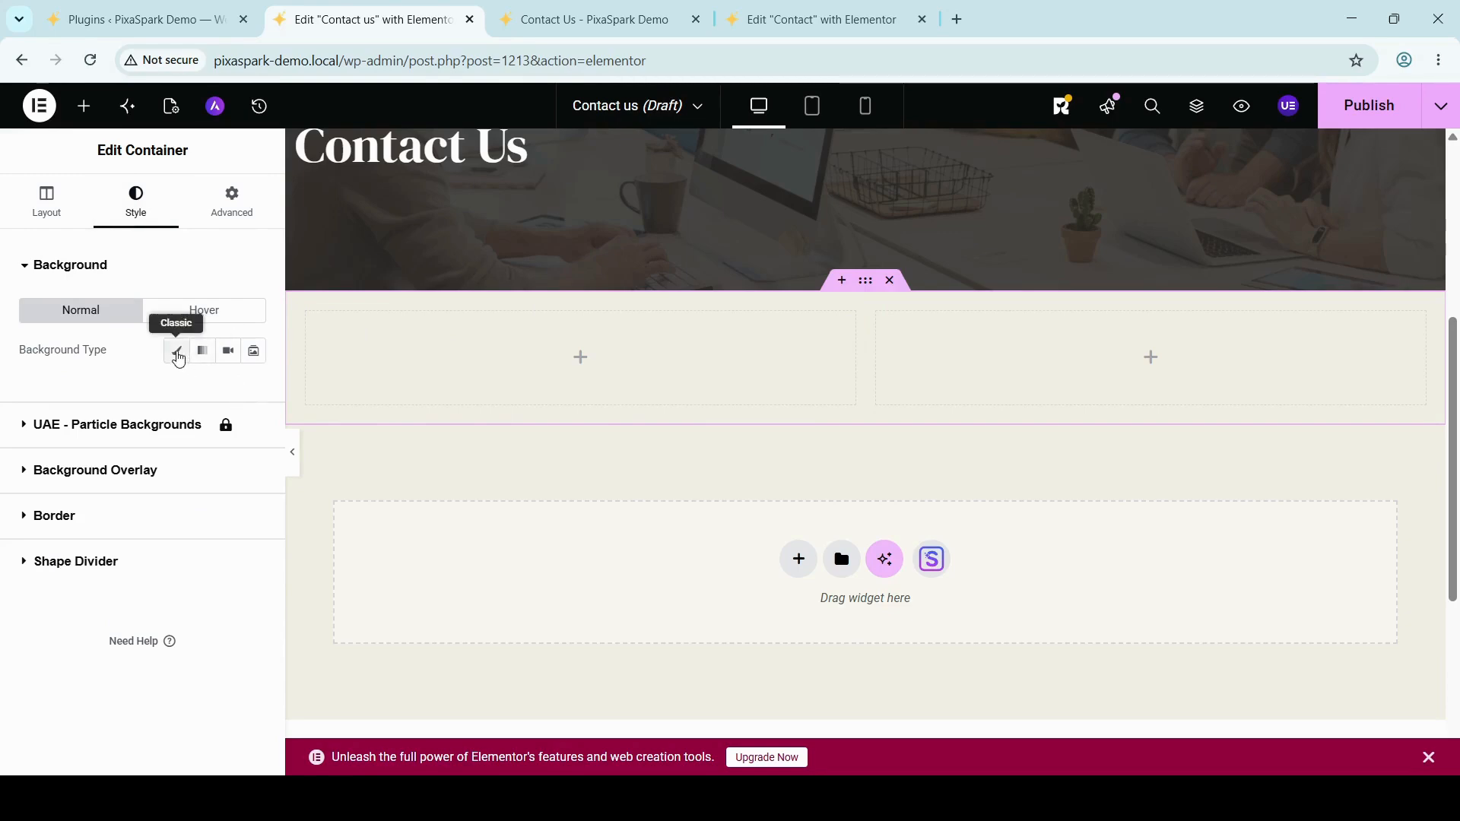
left_click(177, 351)
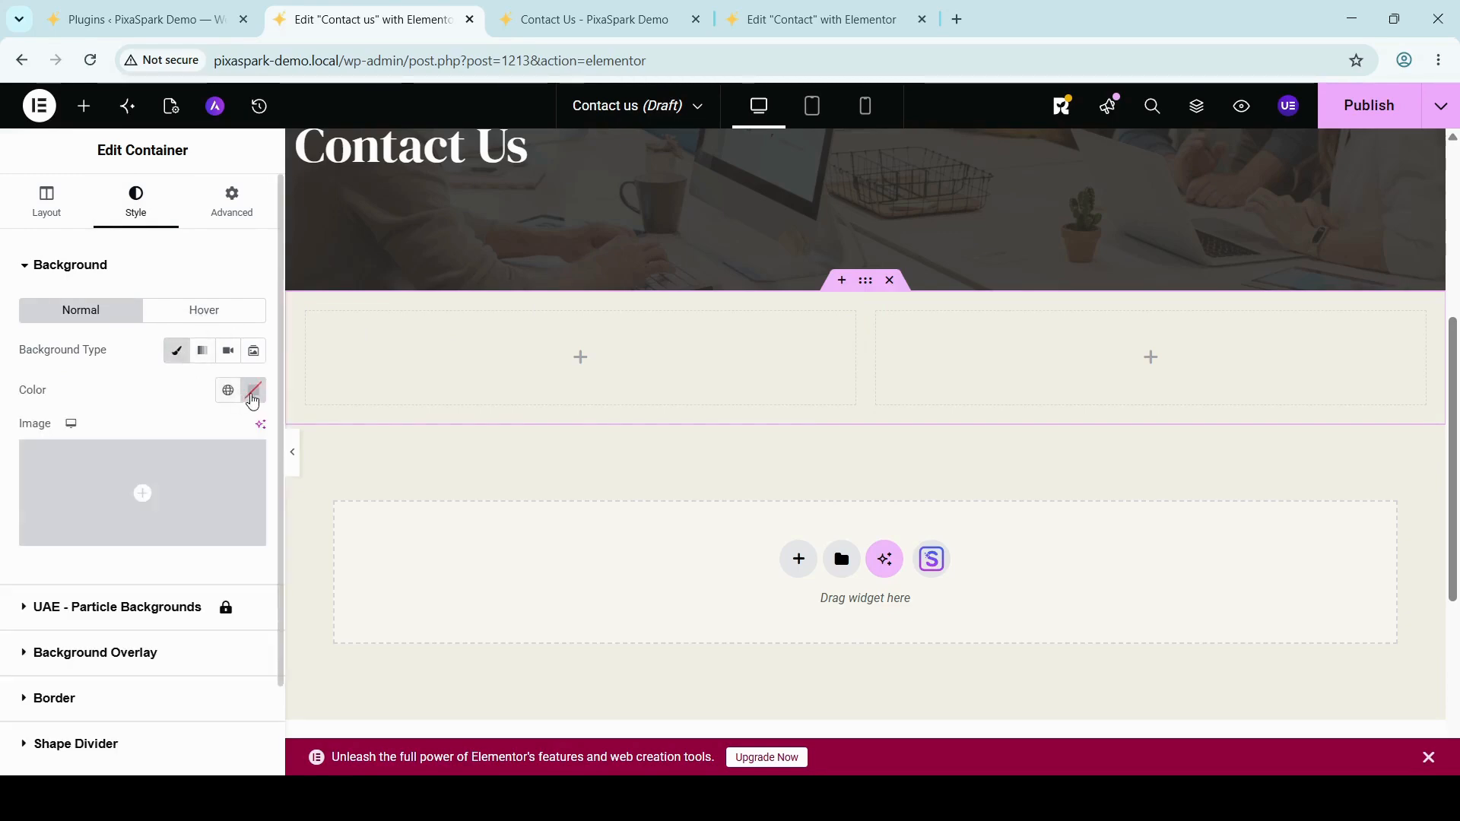
left_click(254, 392)
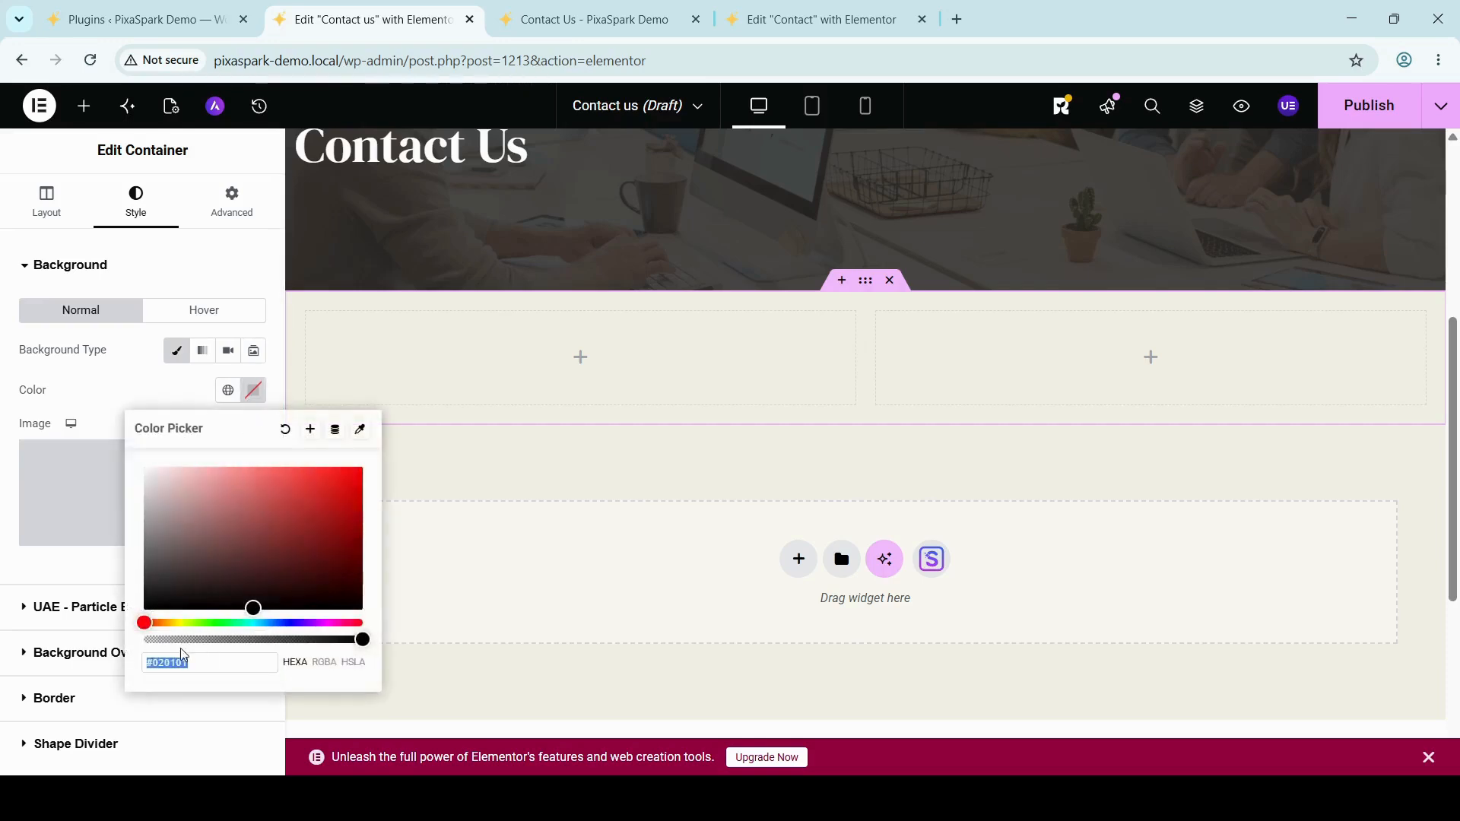
left_click_drag(145, 622, 344, 492)
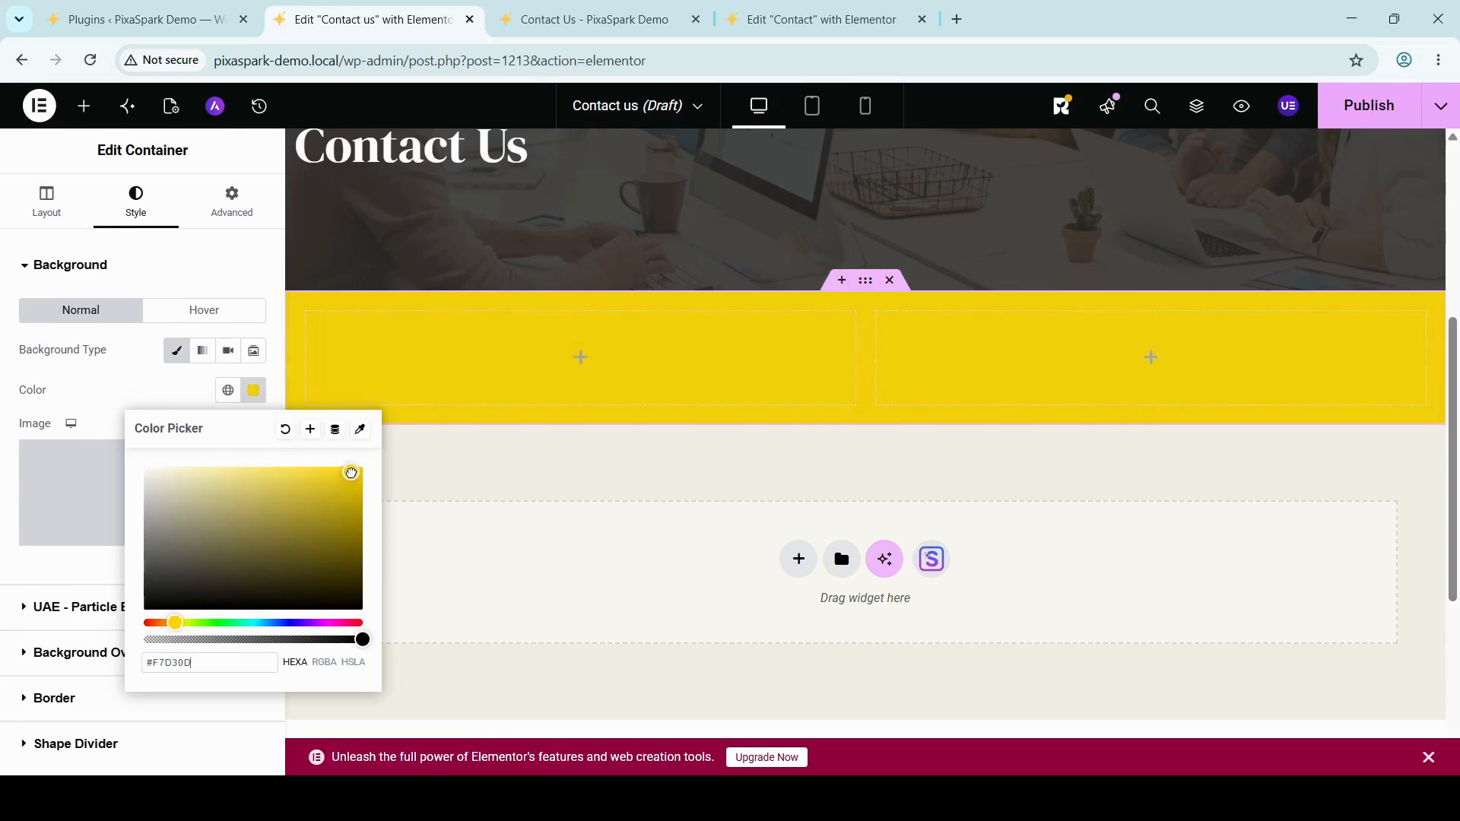
left_click_drag(323, 481, 247, 478)
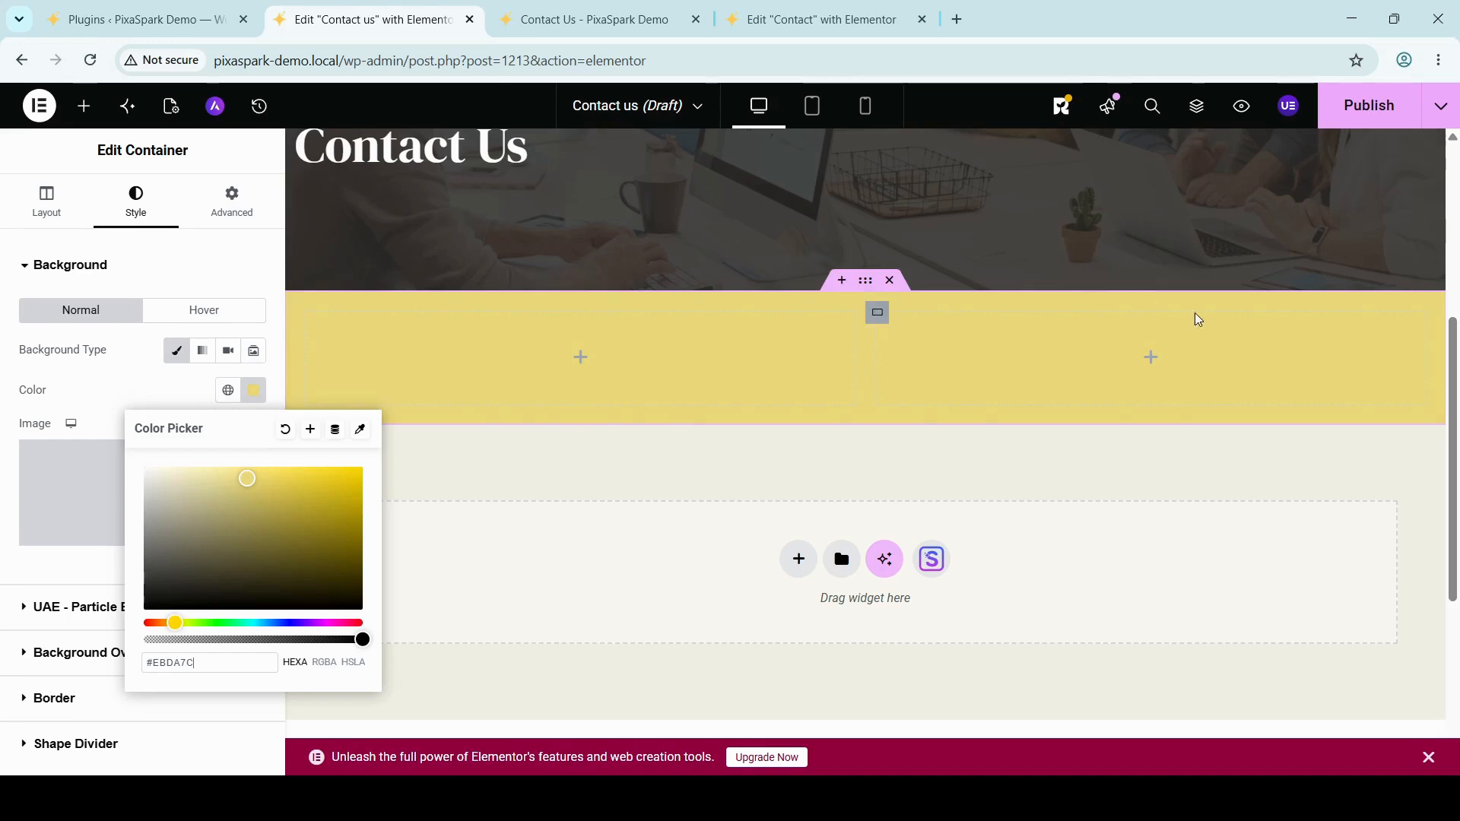
left_click_drag(263, 482, 242, 482)
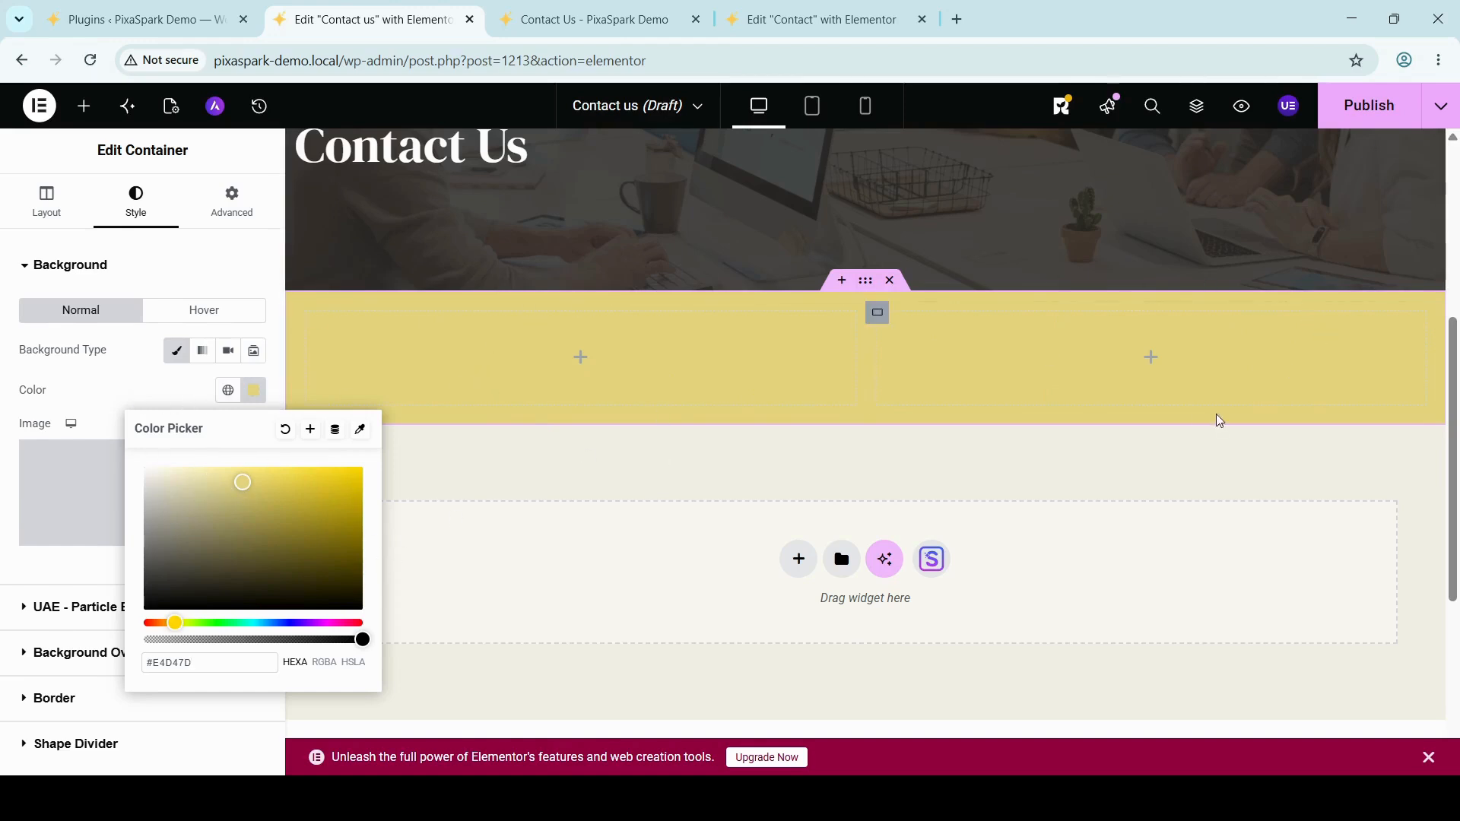
left_click_drag(247, 482, 213, 478)
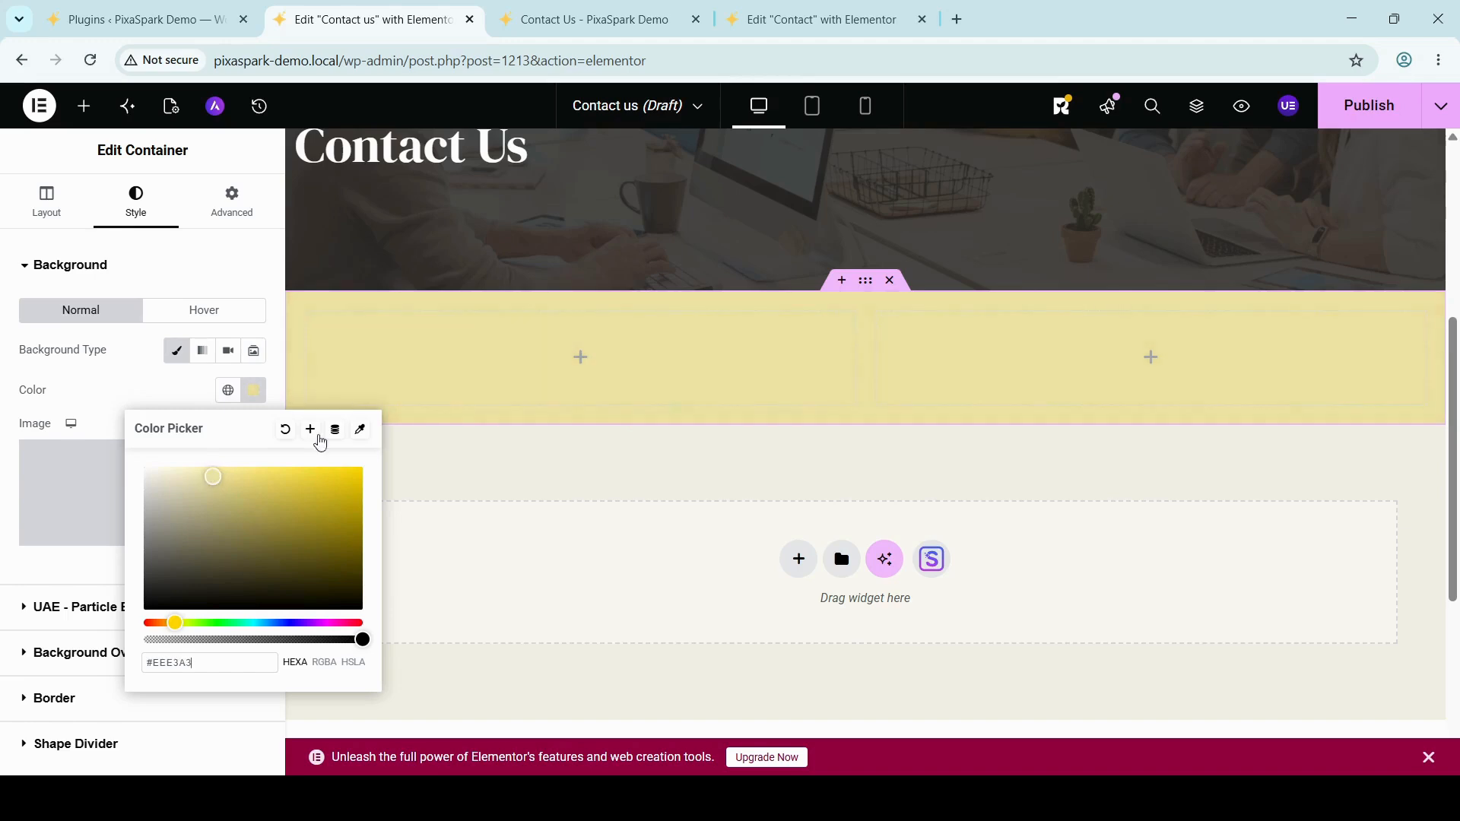
Add a Heading widget to the left column of the yellow container and set its title to "Reach out to us".
left_click(580, 357)
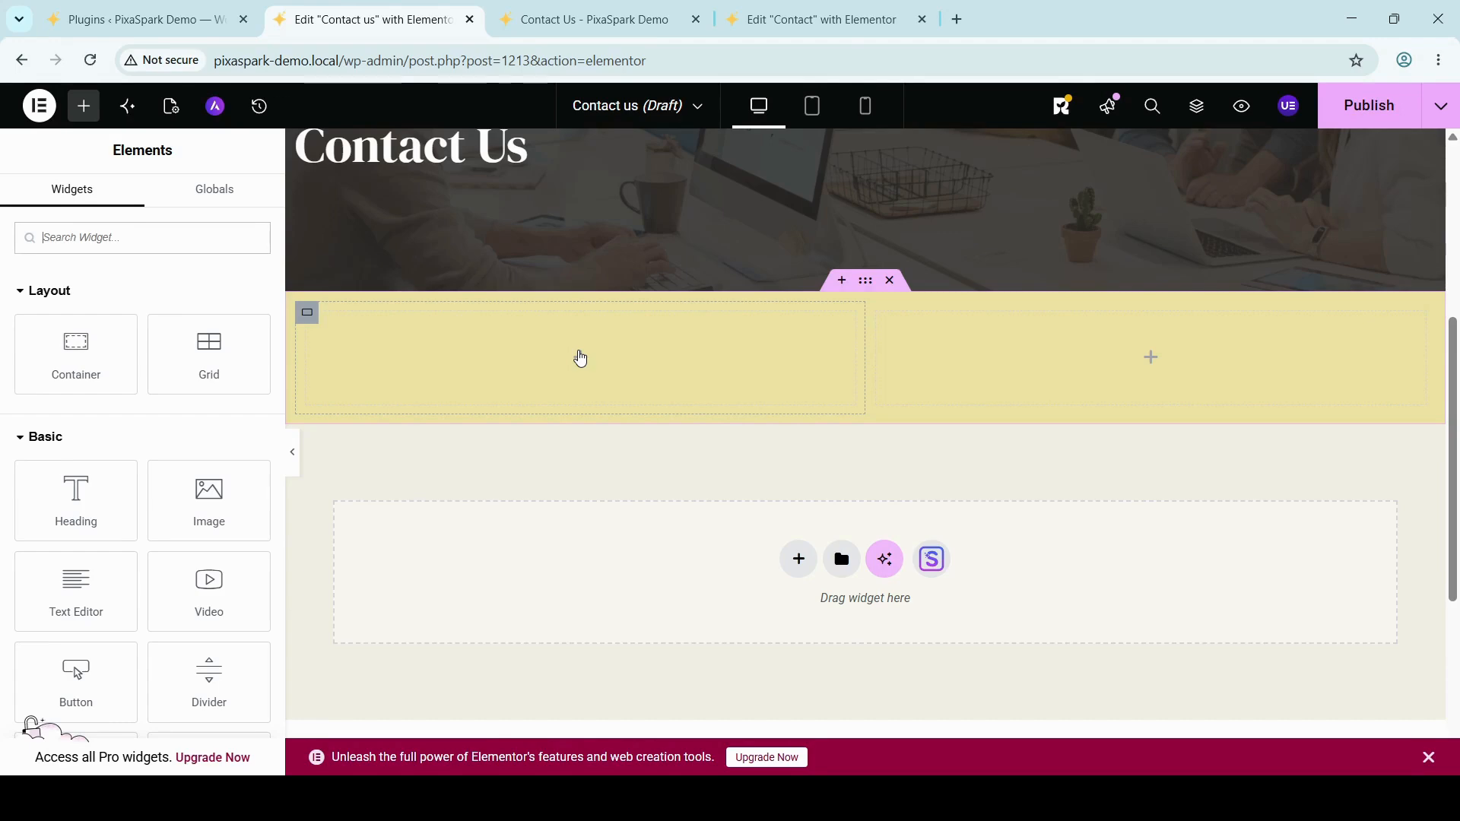
left_click_drag(72, 506, 505, 373)
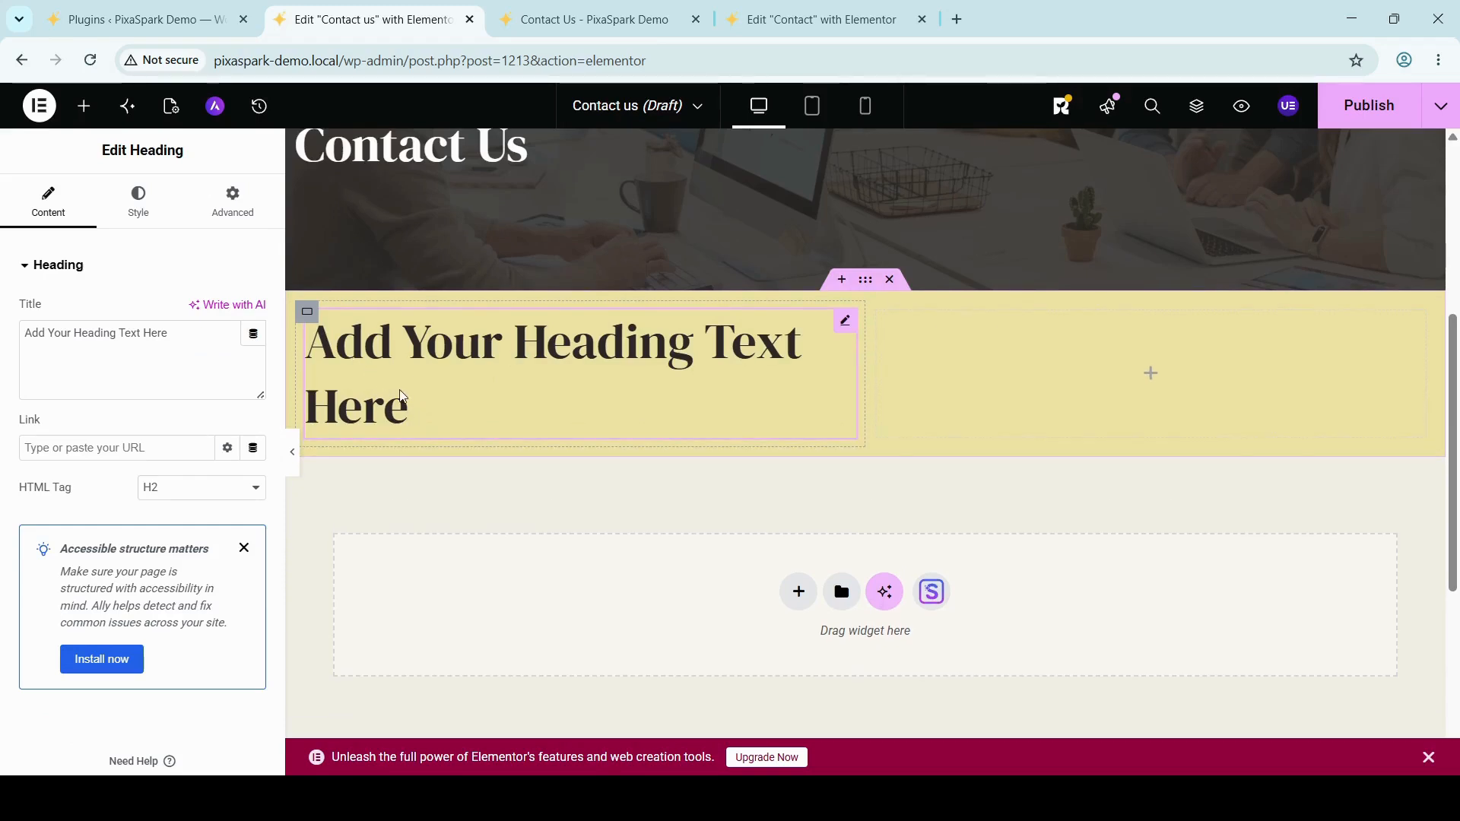
left_click(412, 404)
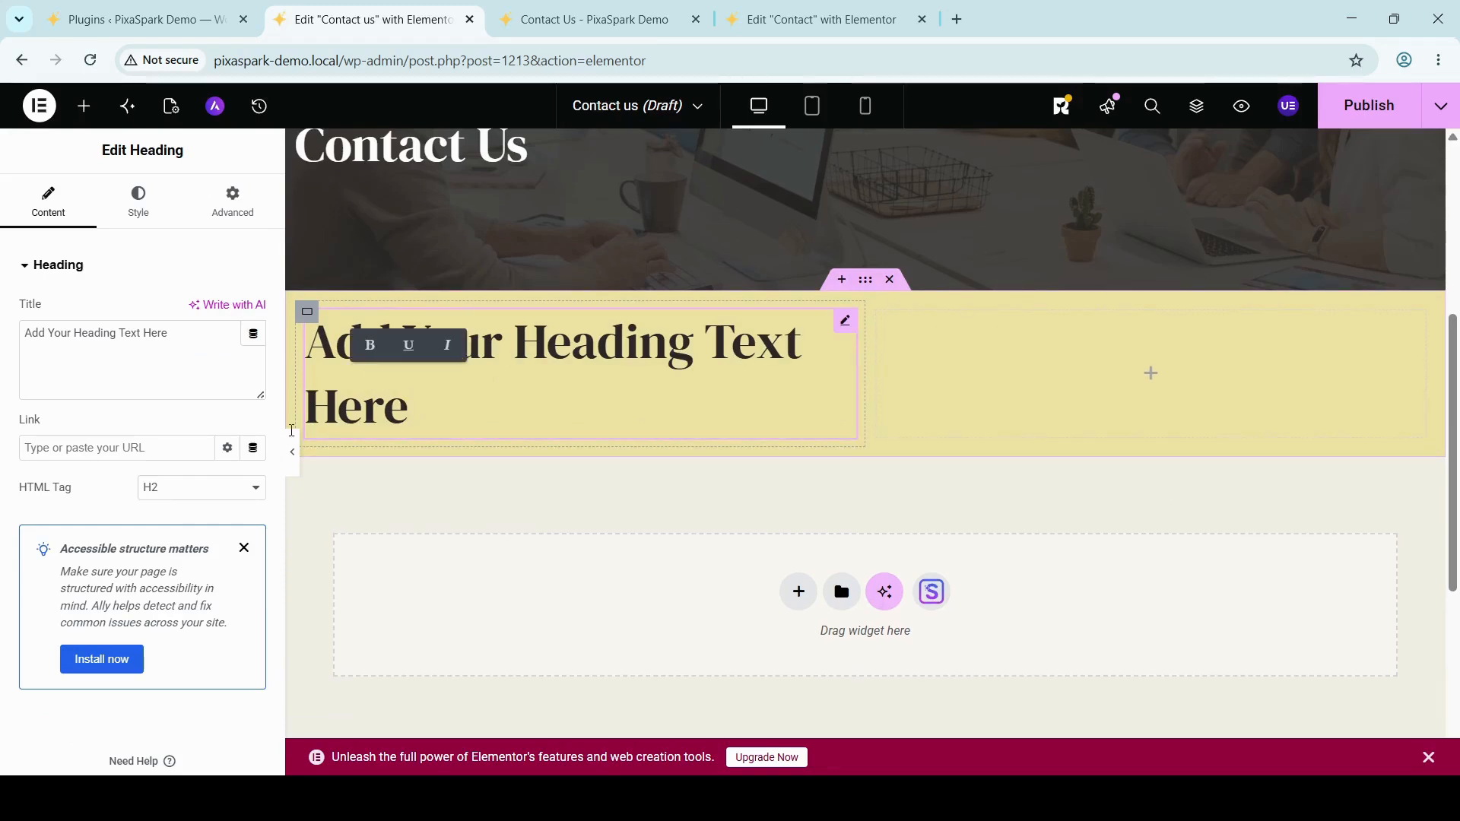
left_click_drag(186, 339, 14, 343)
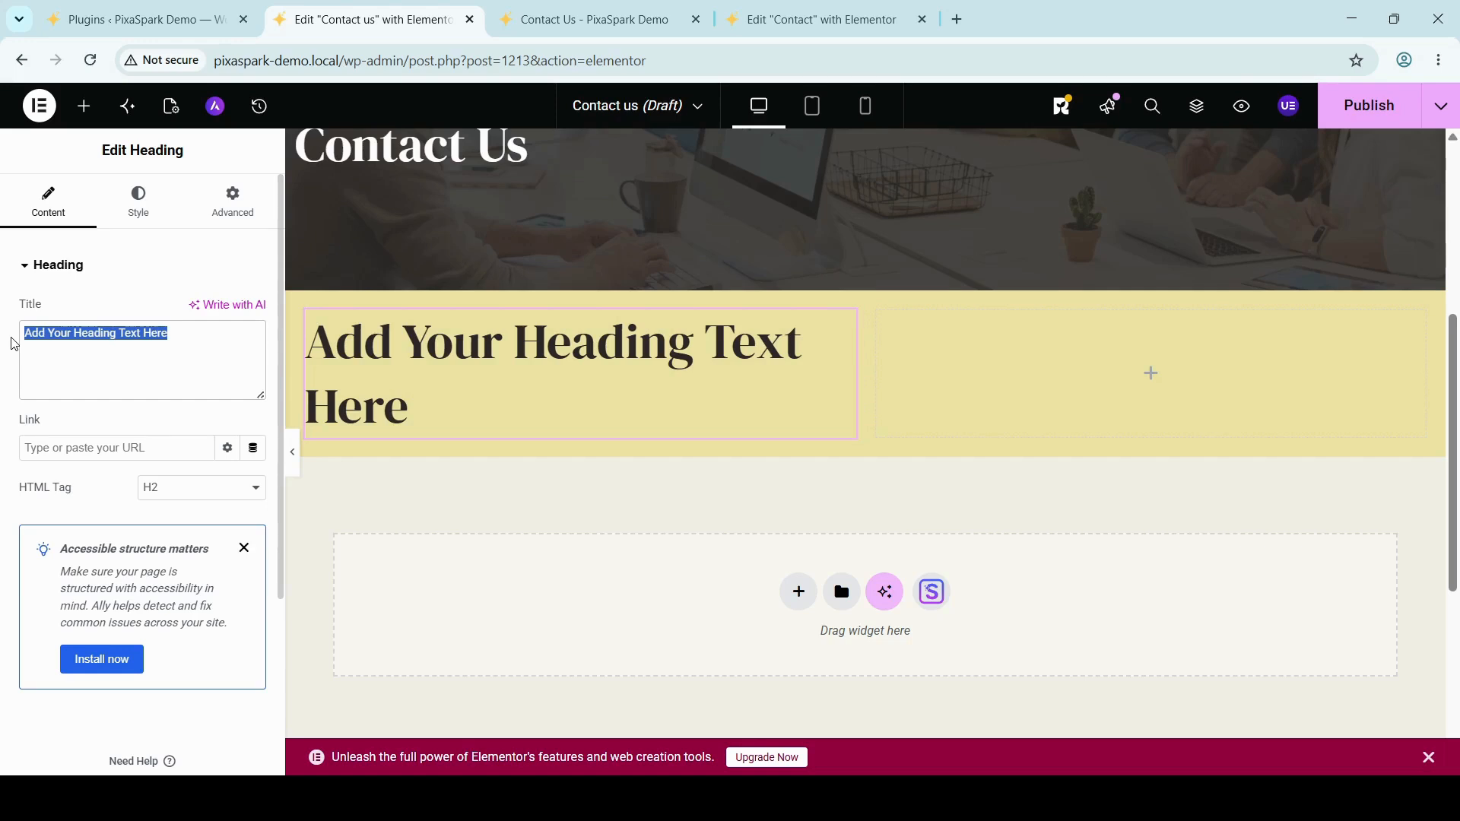
type("Reach")
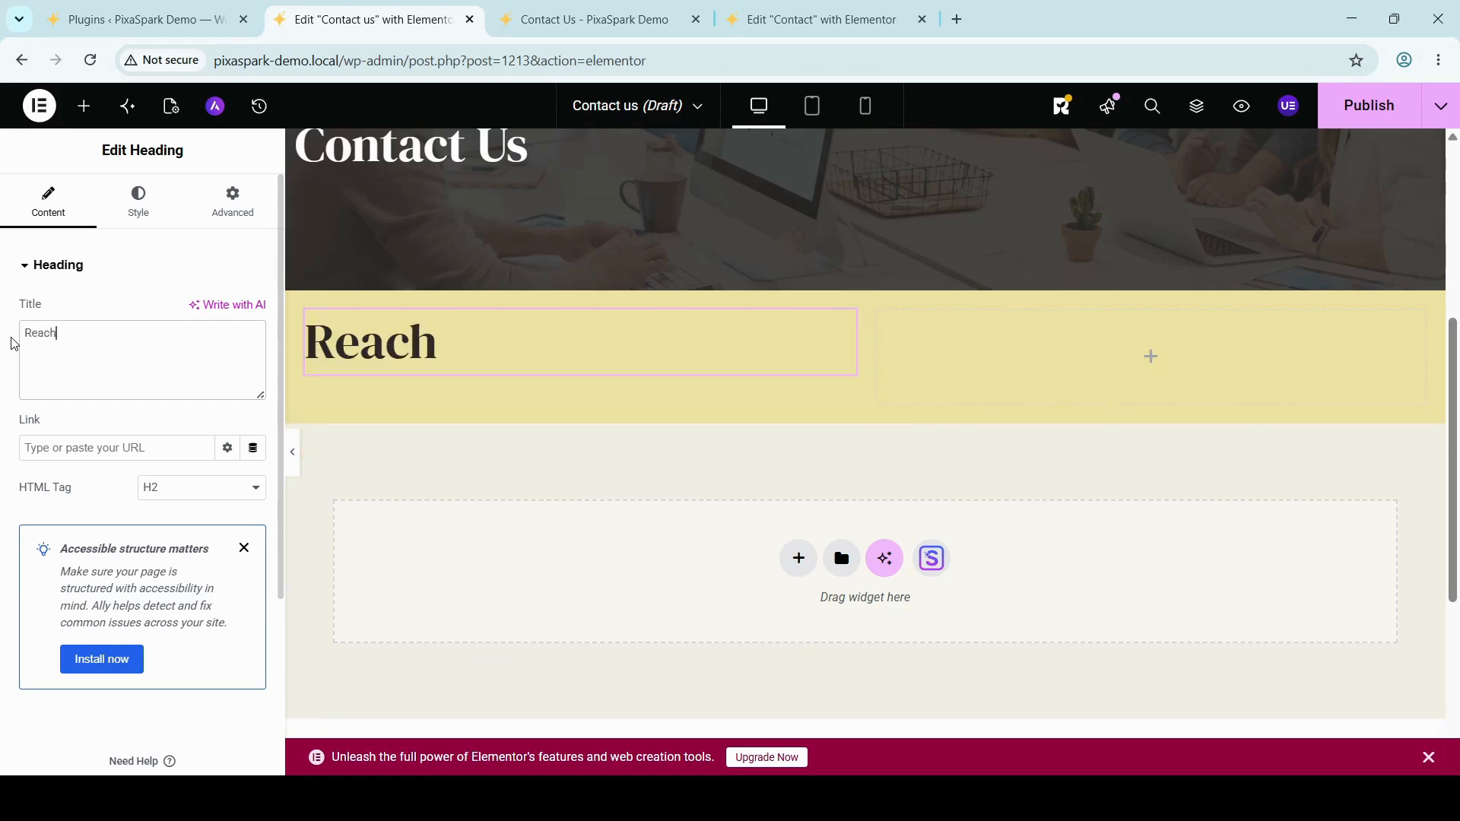
type(" out")
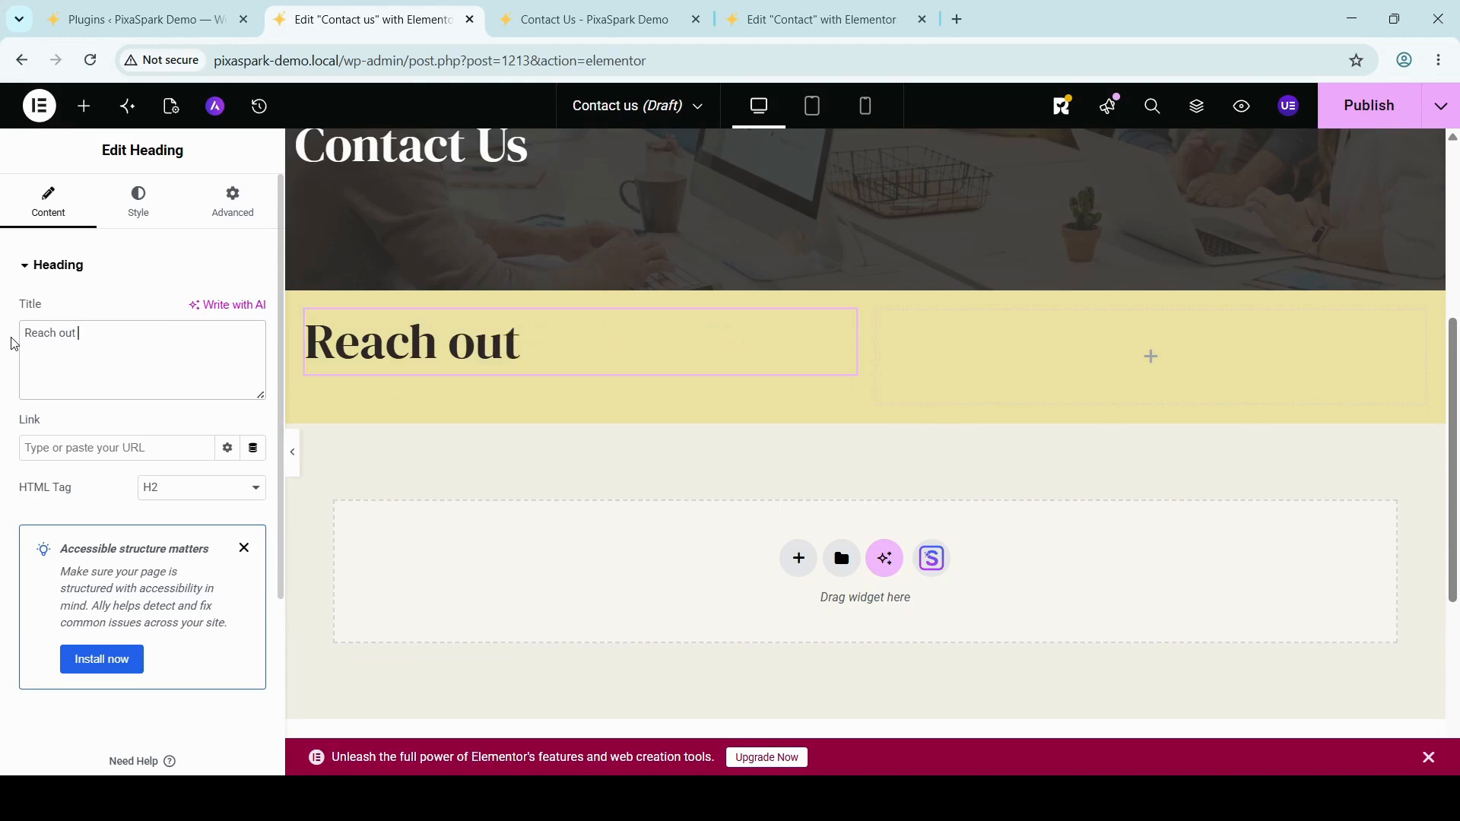
type(" to y")
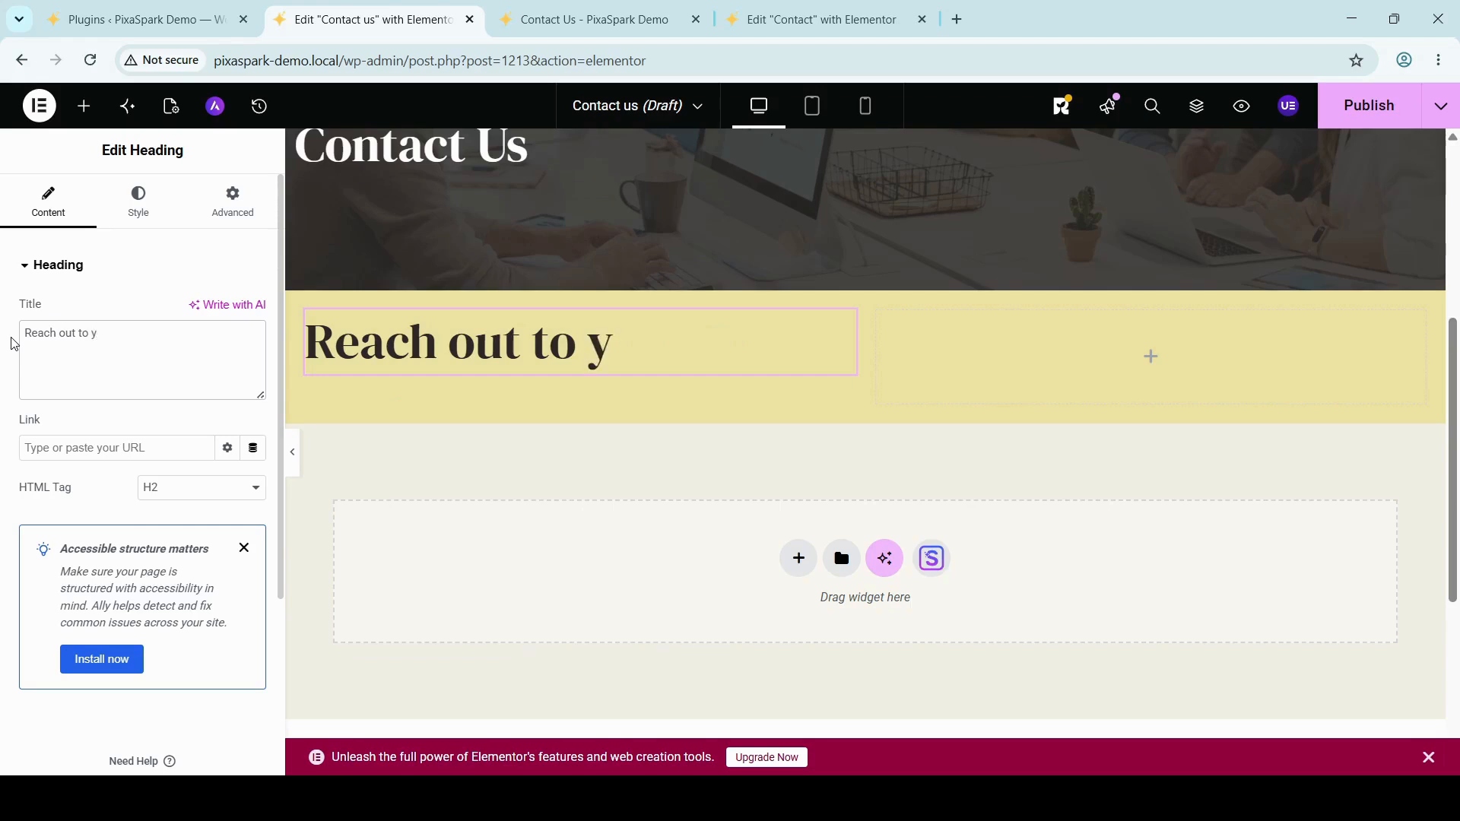
key("BackSpace")
type("us")
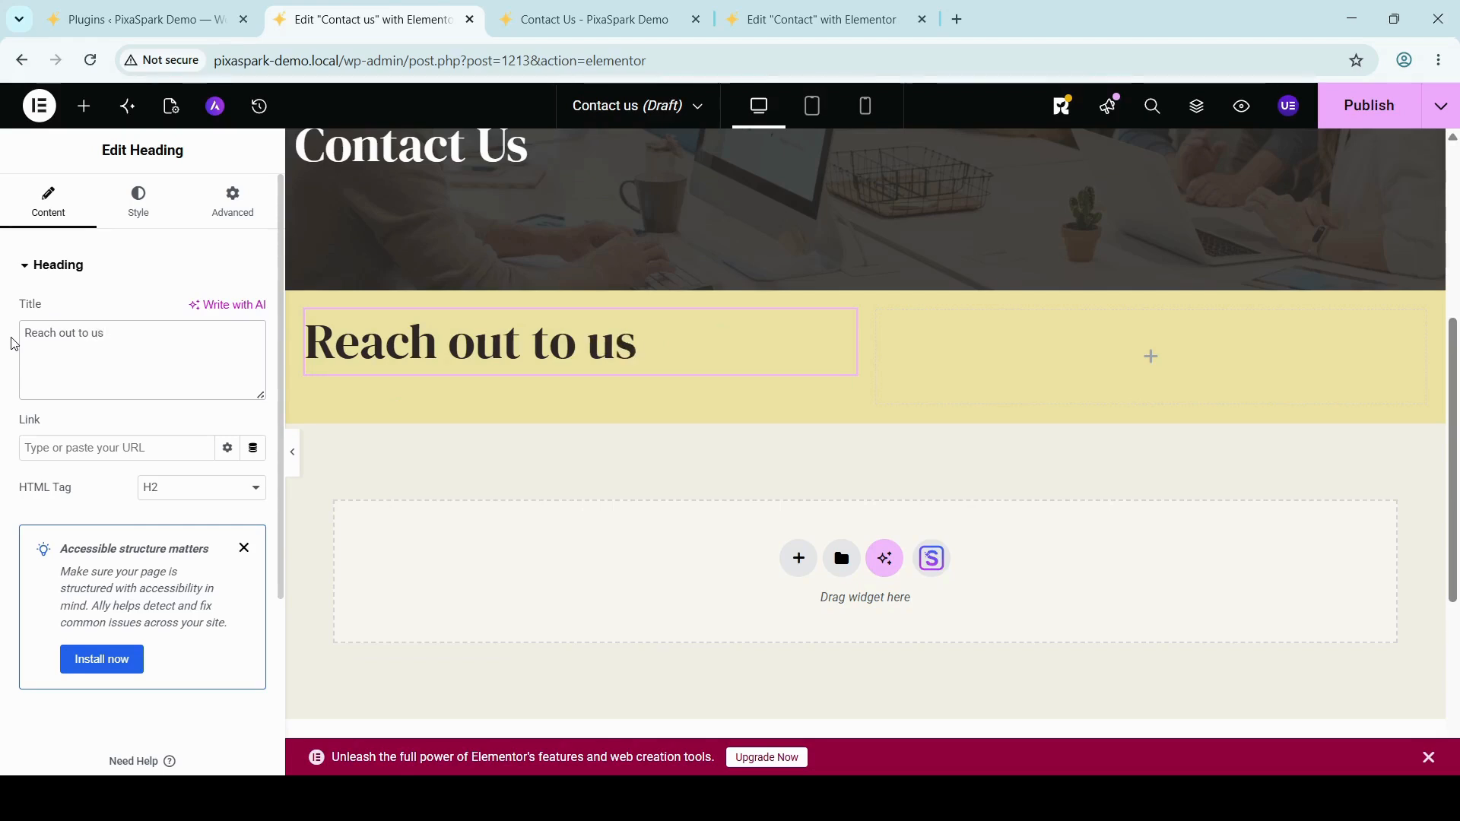
Set the "Reach out to us" heading's text colour to dark grey, #232323.
left_click(137, 201)
left_click(89, 221)
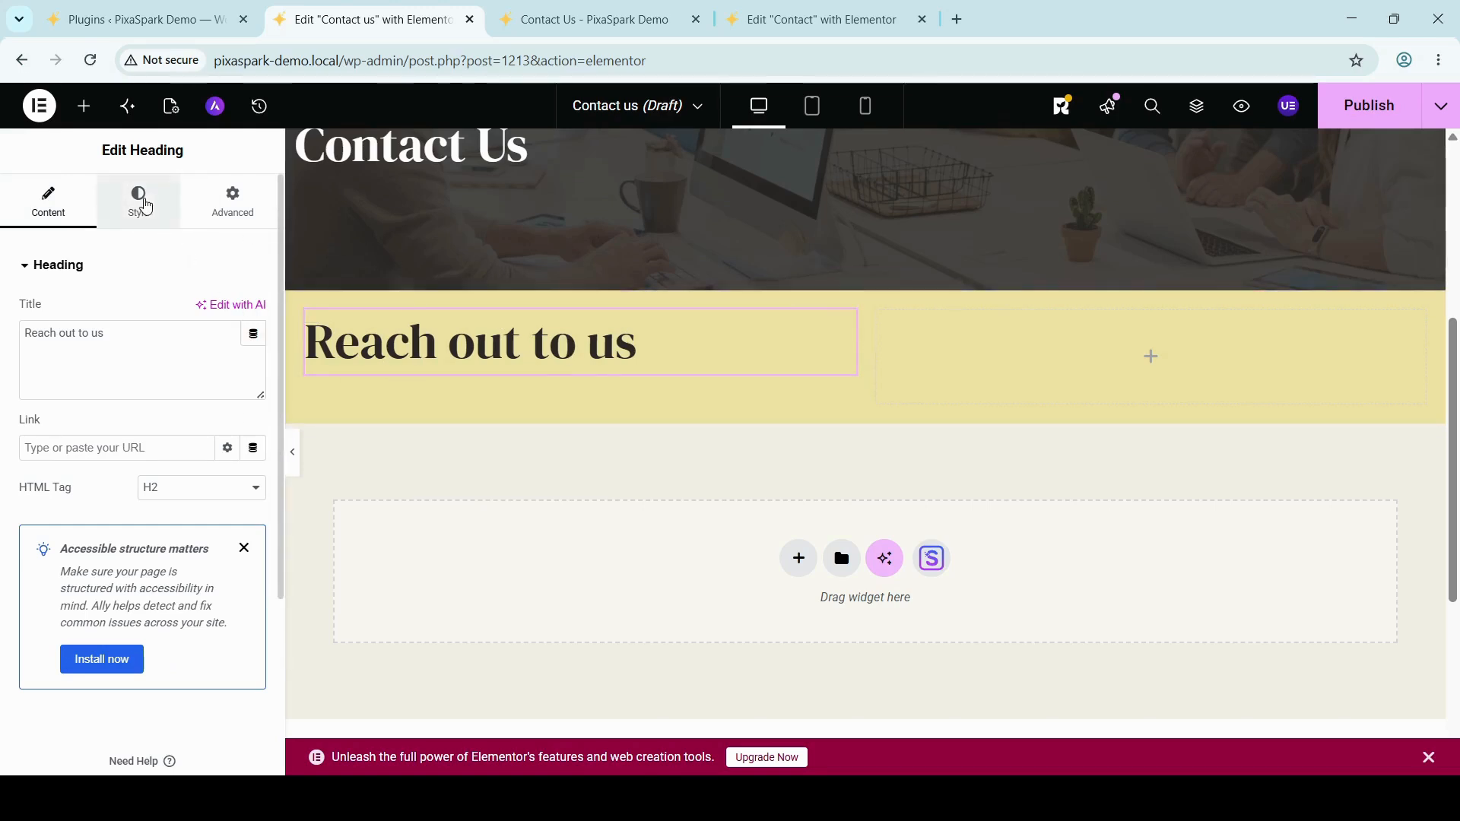
left_click(143, 204)
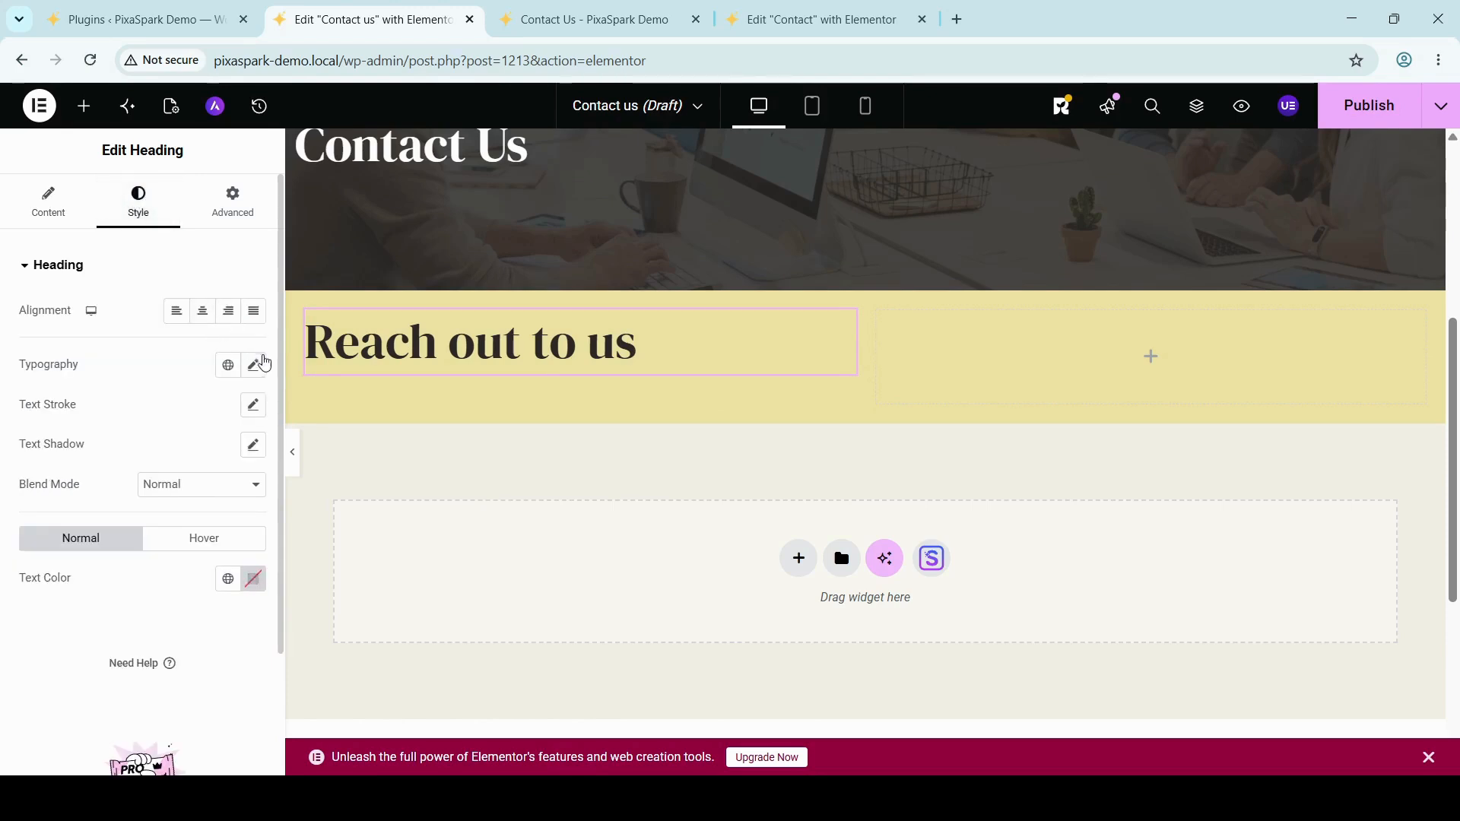
left_click(253, 579)
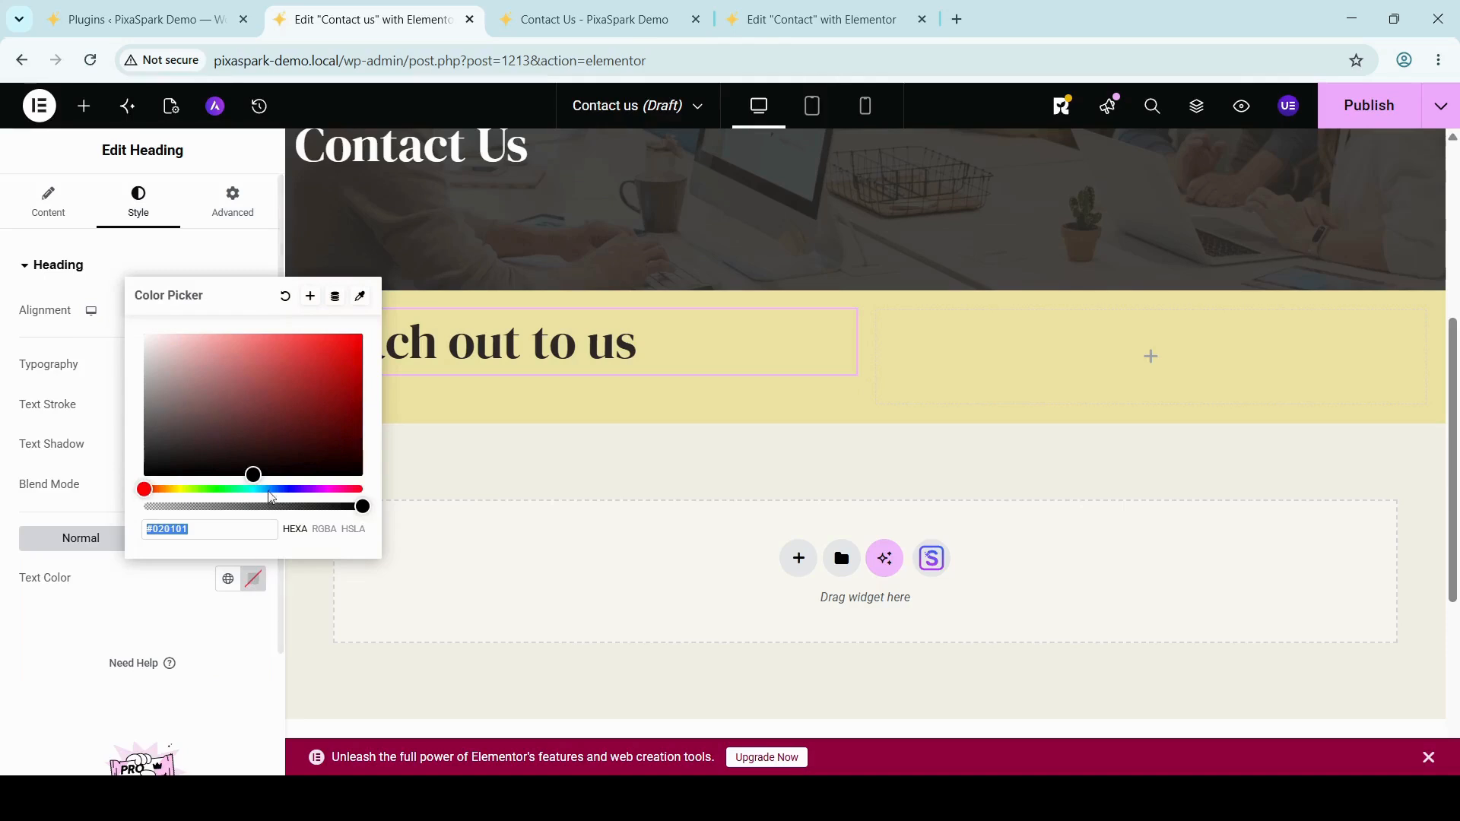
left_click(210, 454)
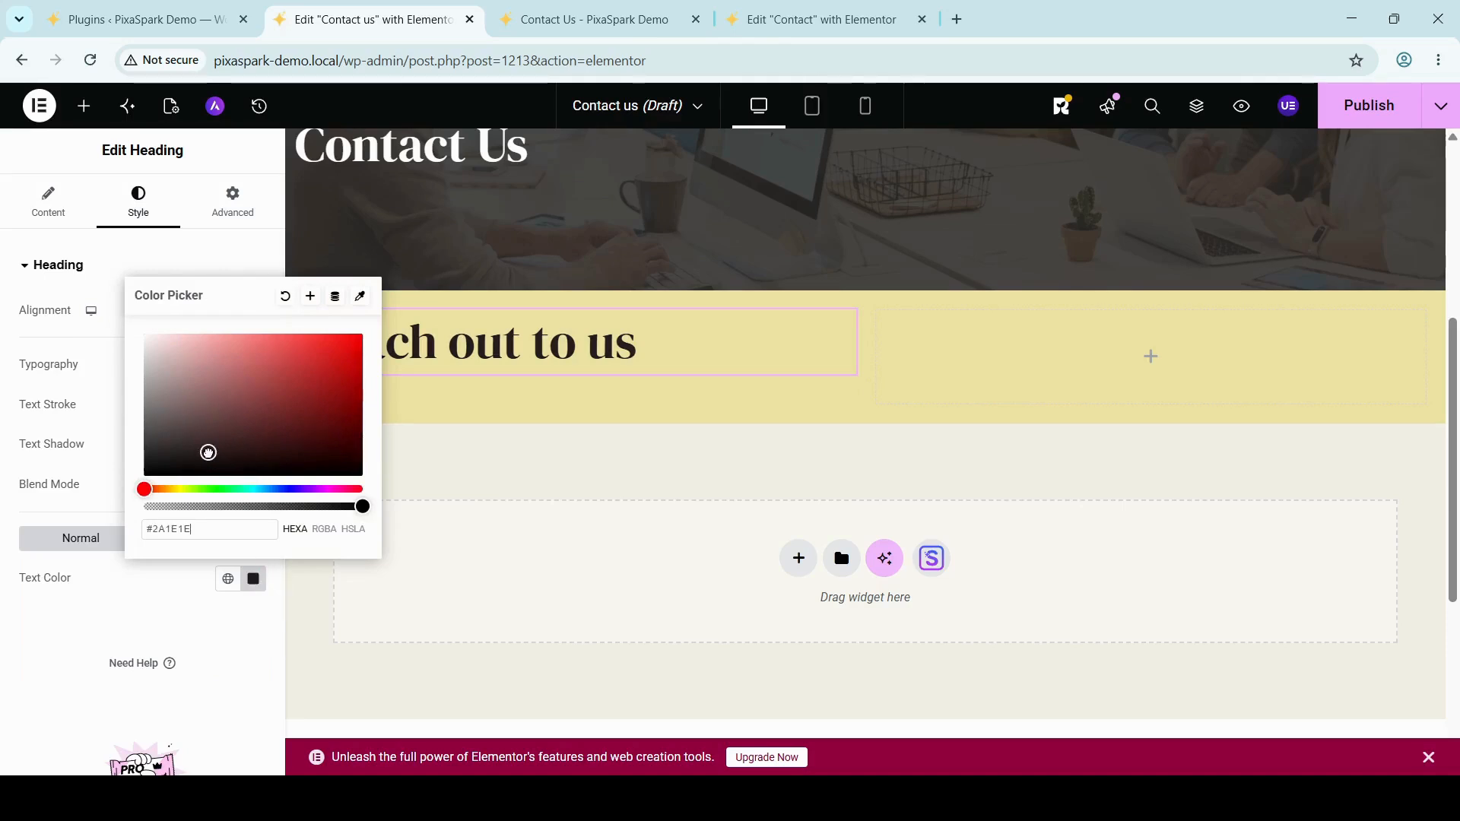
left_click_drag(220, 461, 141, 456)
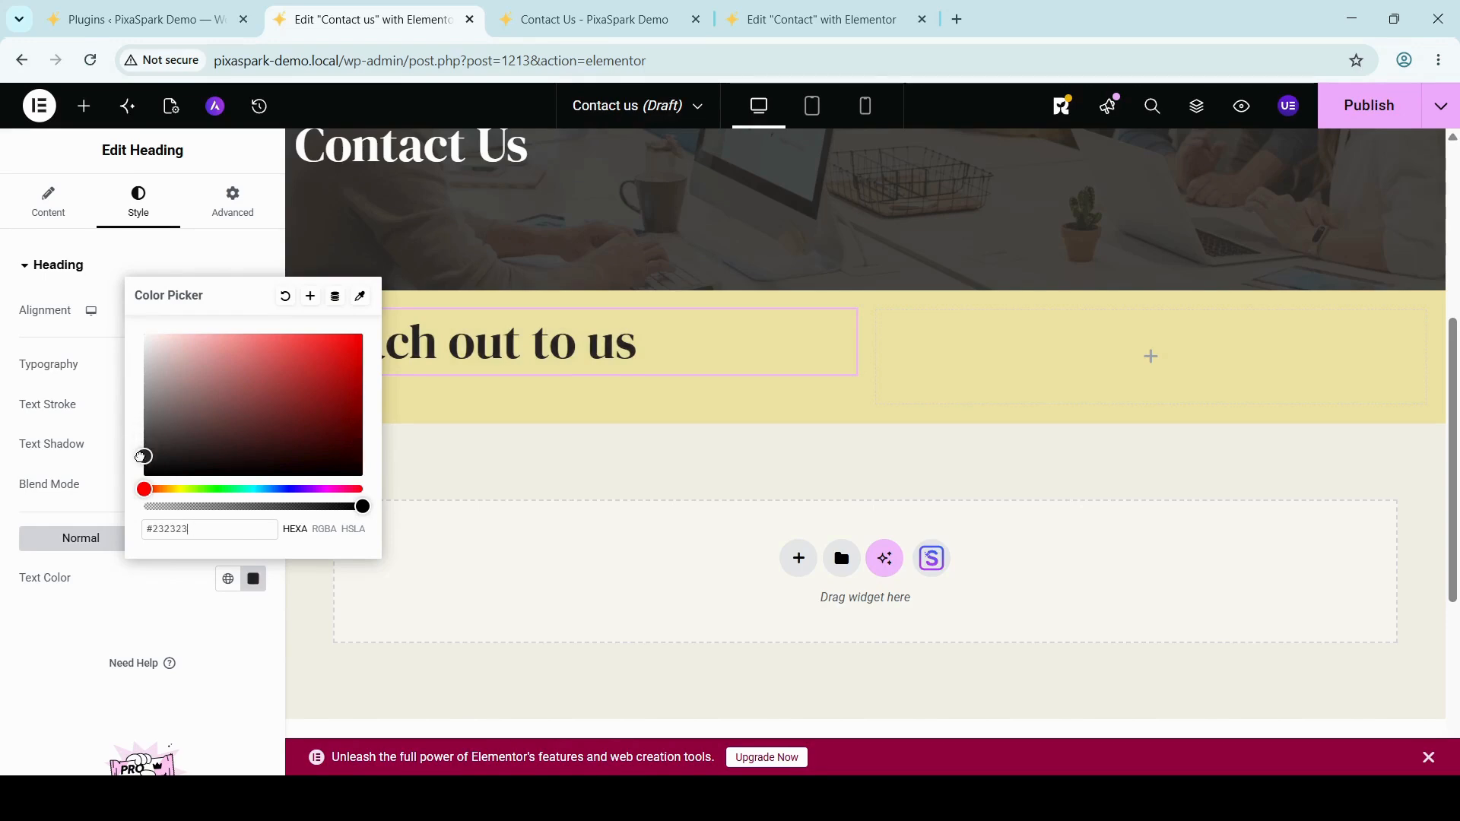
left_click(10, 685)
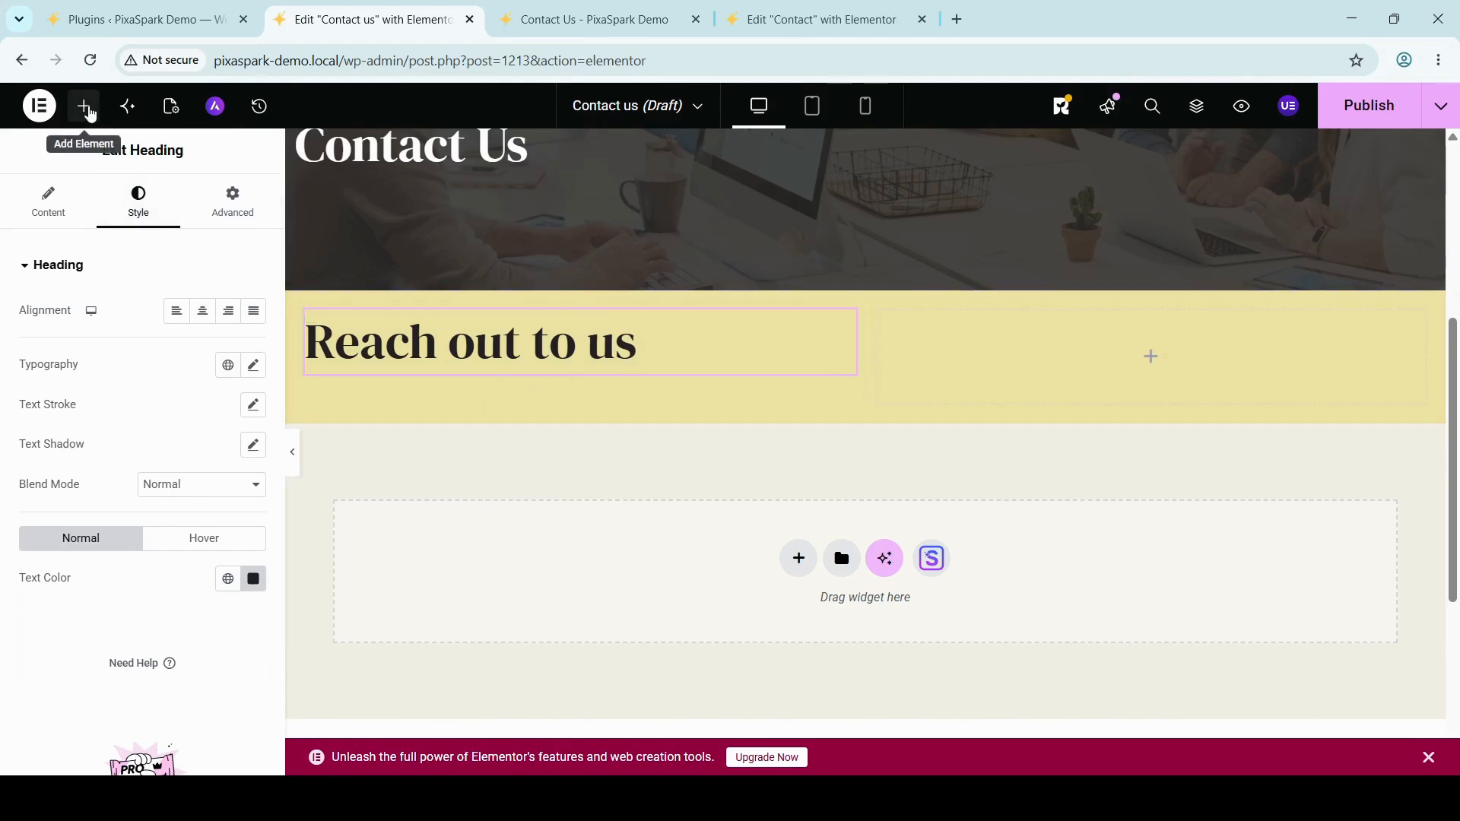
Find the Icon List widget by searching for "icon" and add it below the "Reach out to us" heading.
left_click(85, 108)
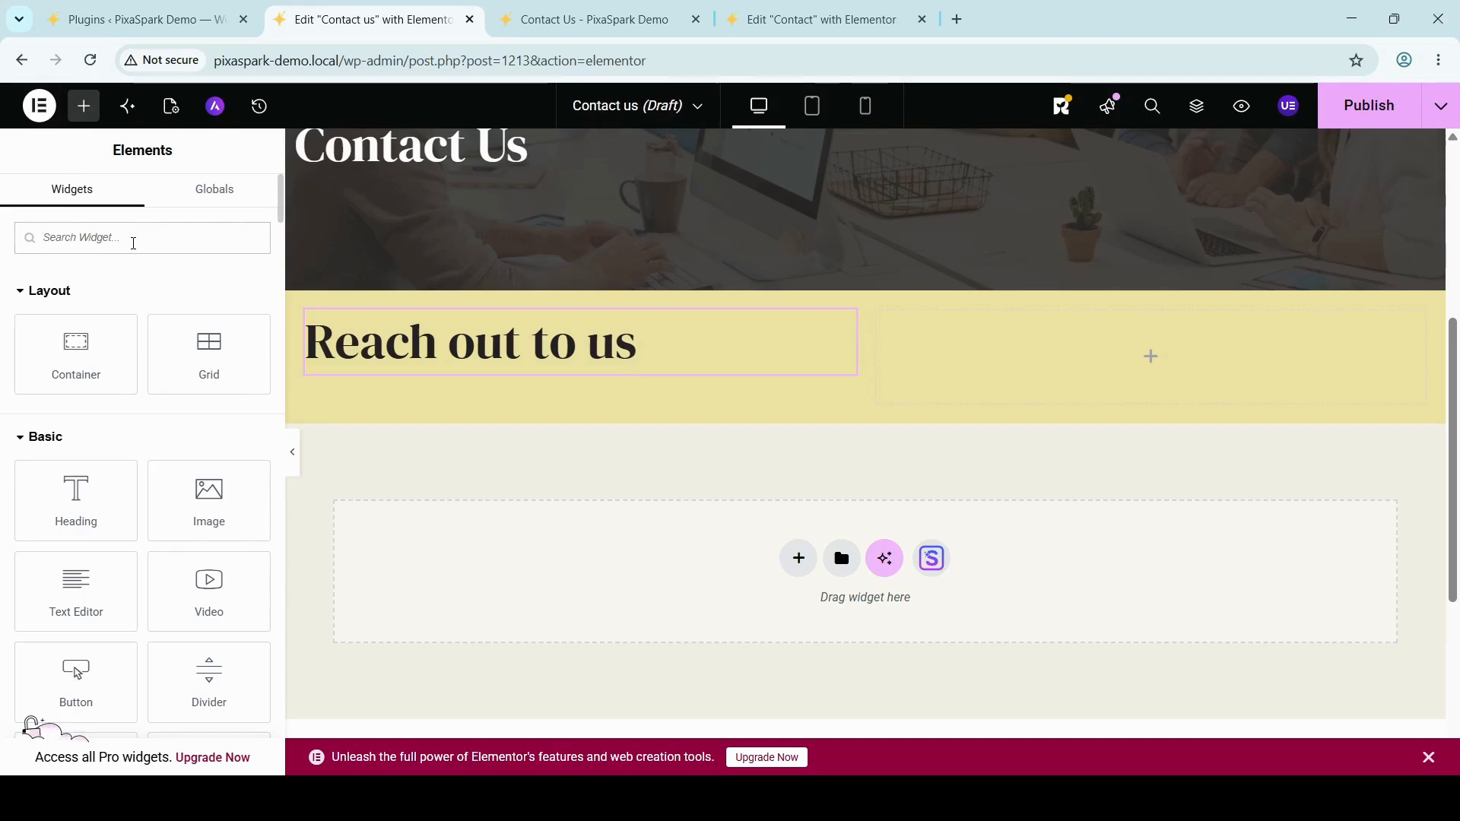
type("icon")
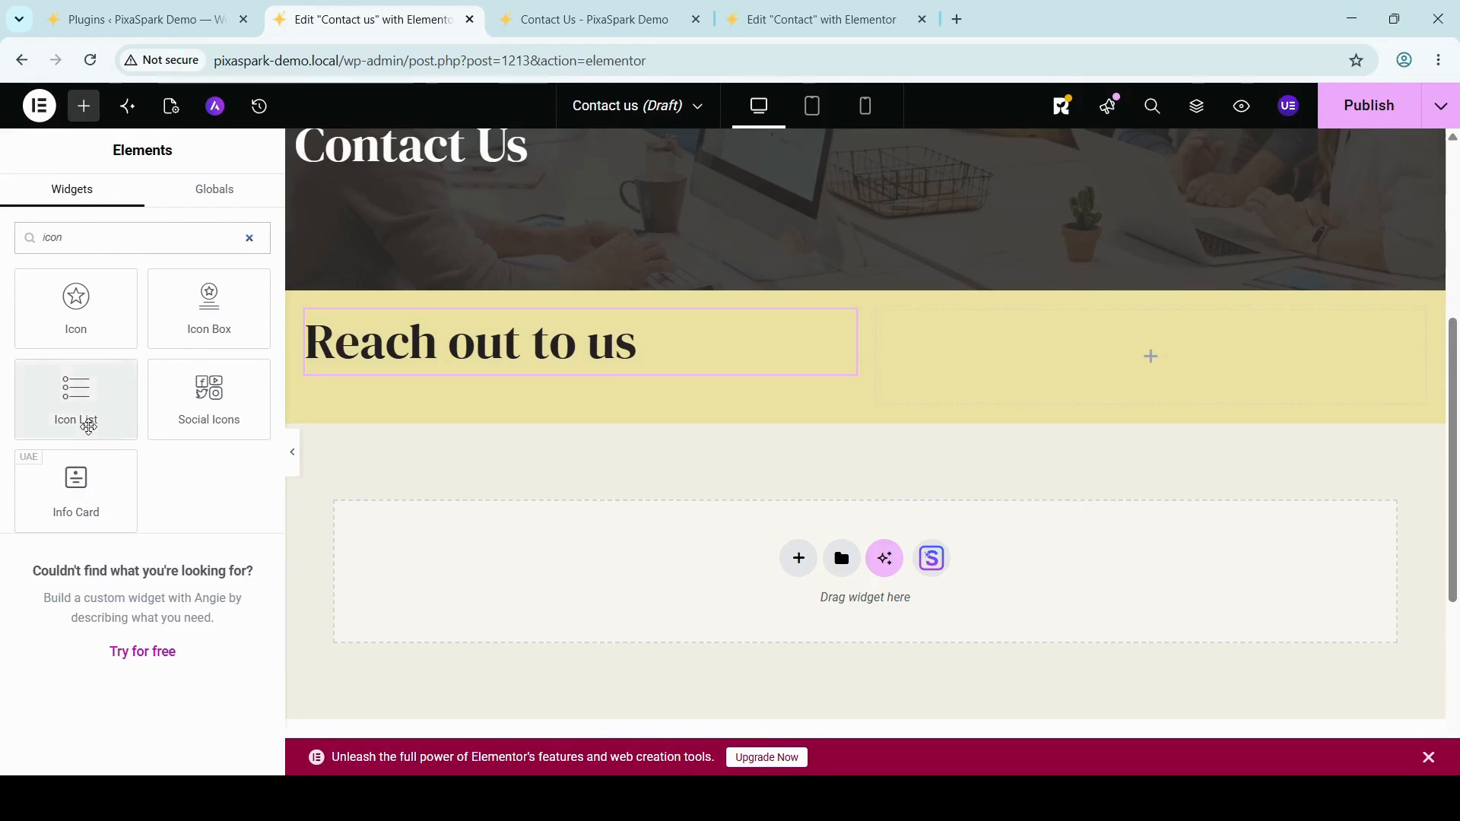
left_click(90, 434)
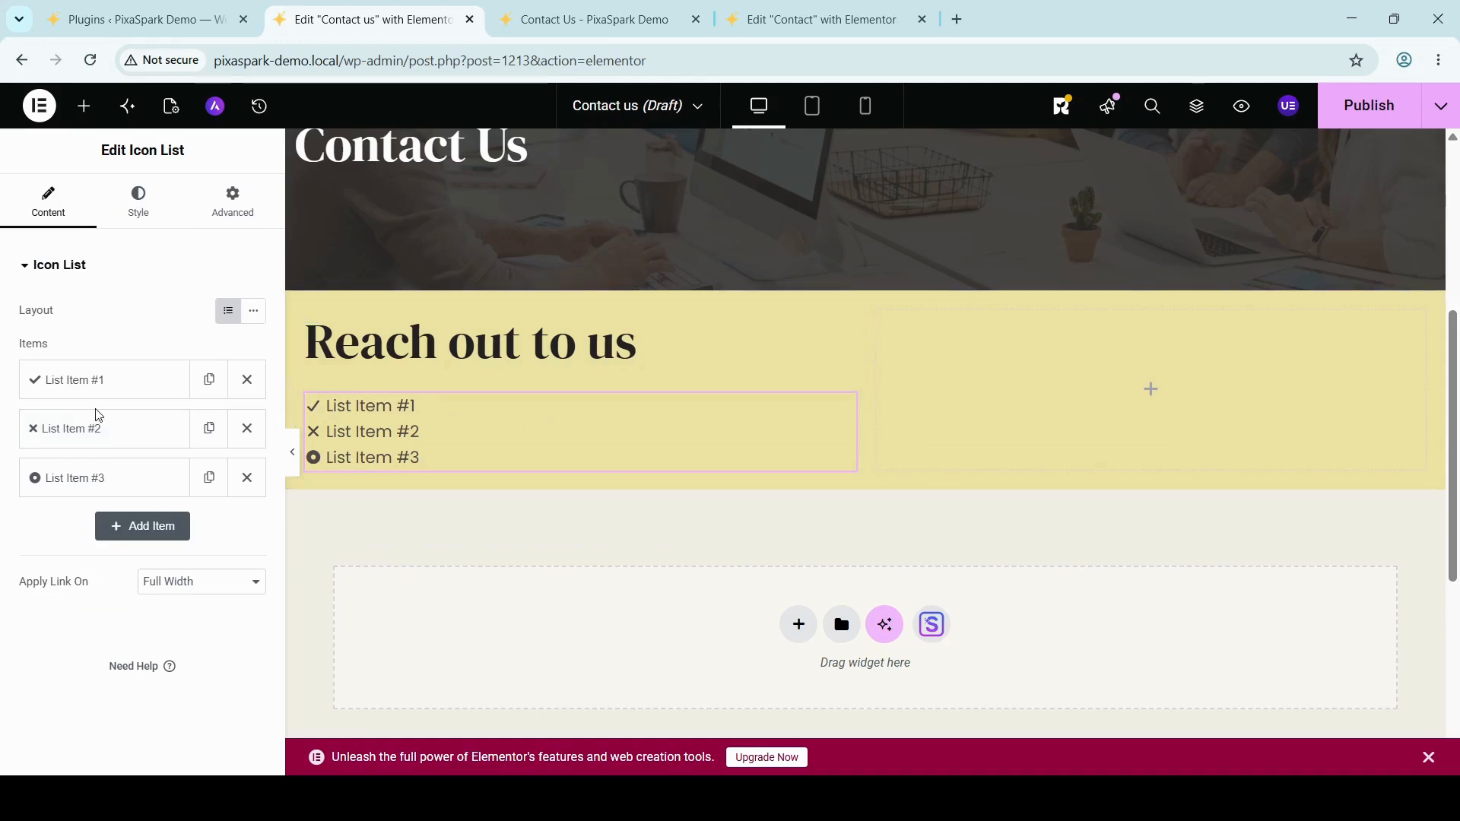
Set the first list item's text to "address" and replace its check icon with the solid map marker without a hole.
left_click(135, 379)
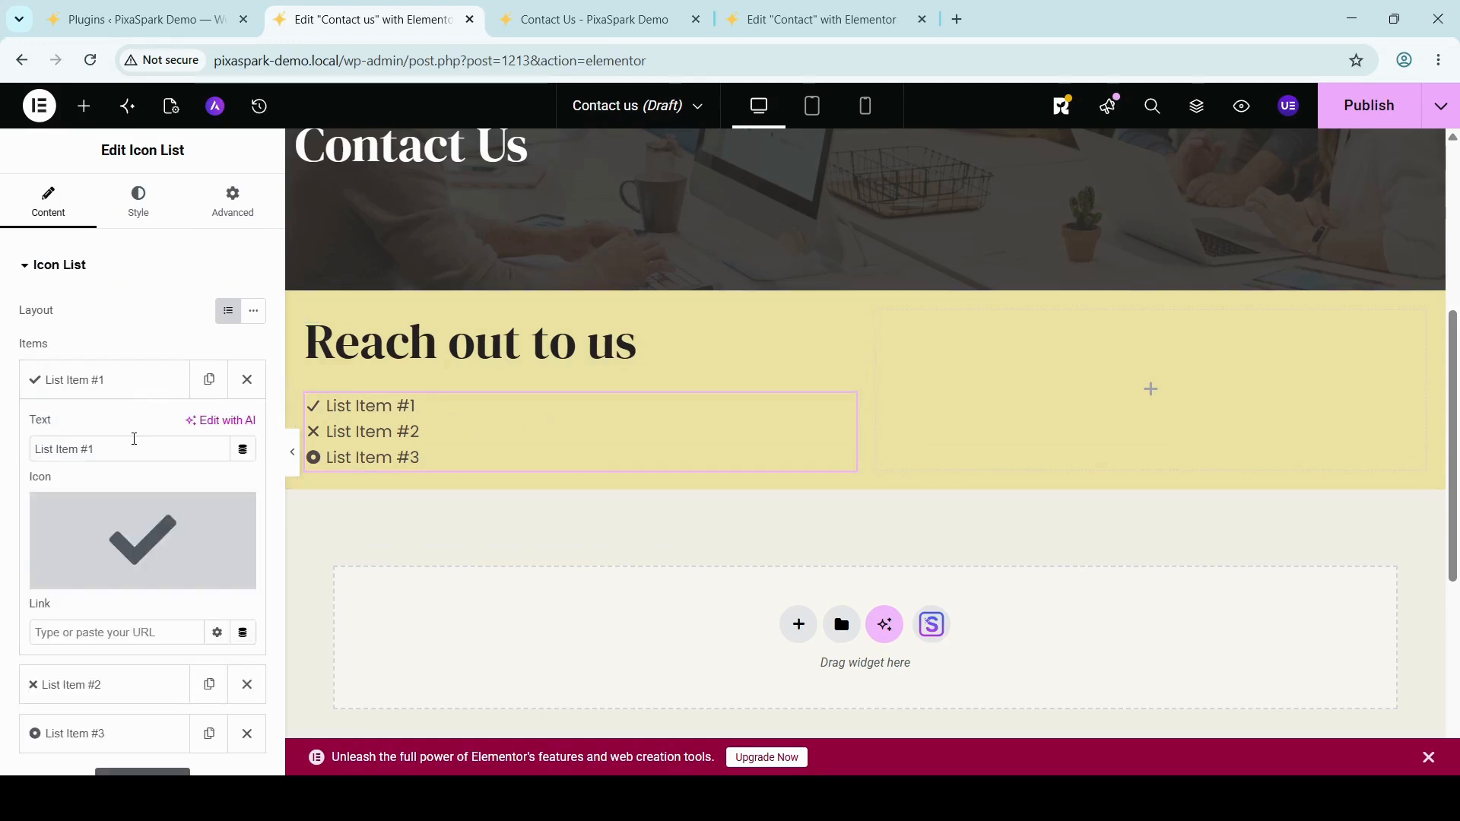
left_click_drag(129, 449, 5, 467)
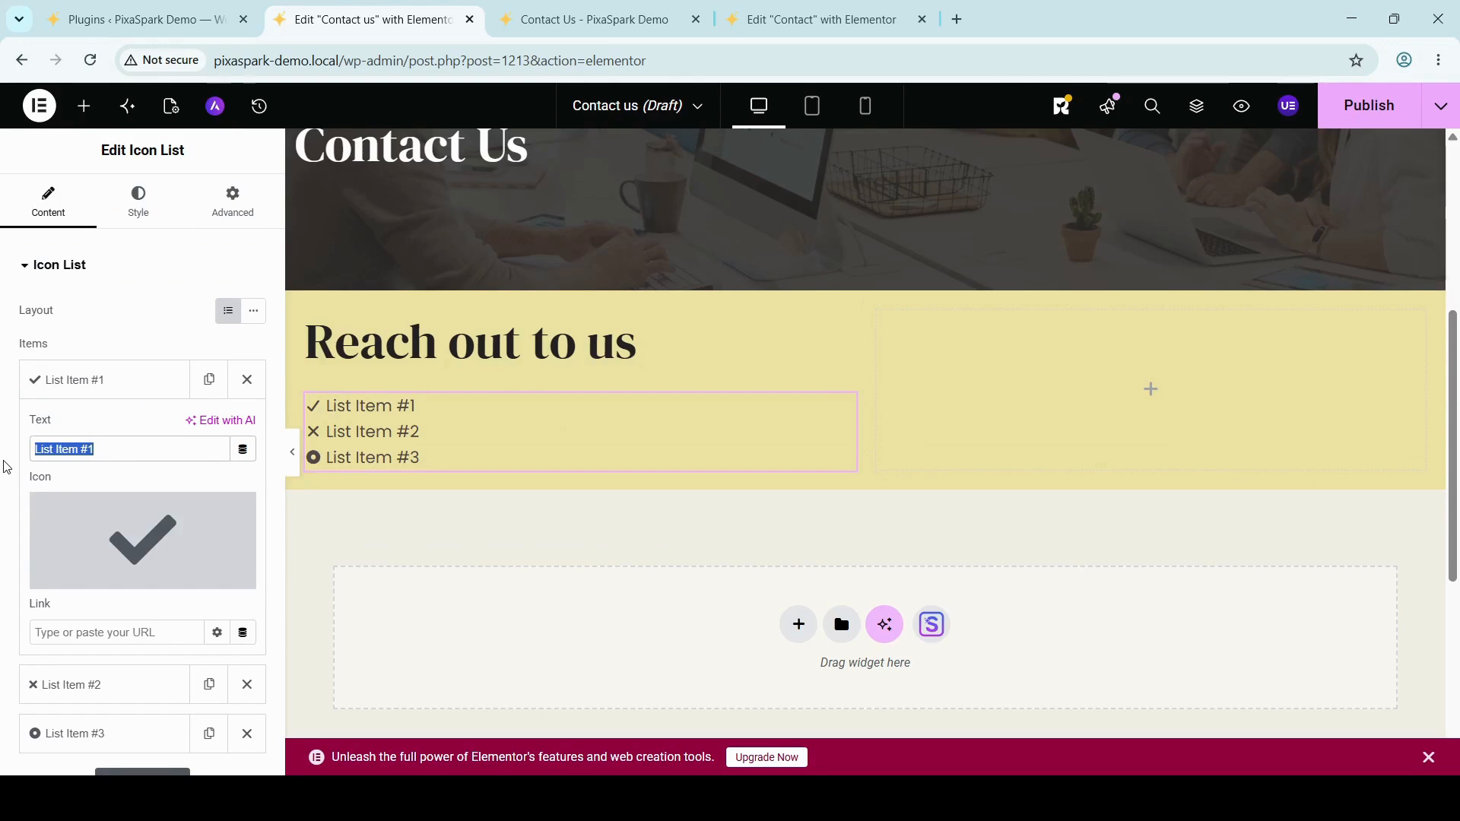
type("address")
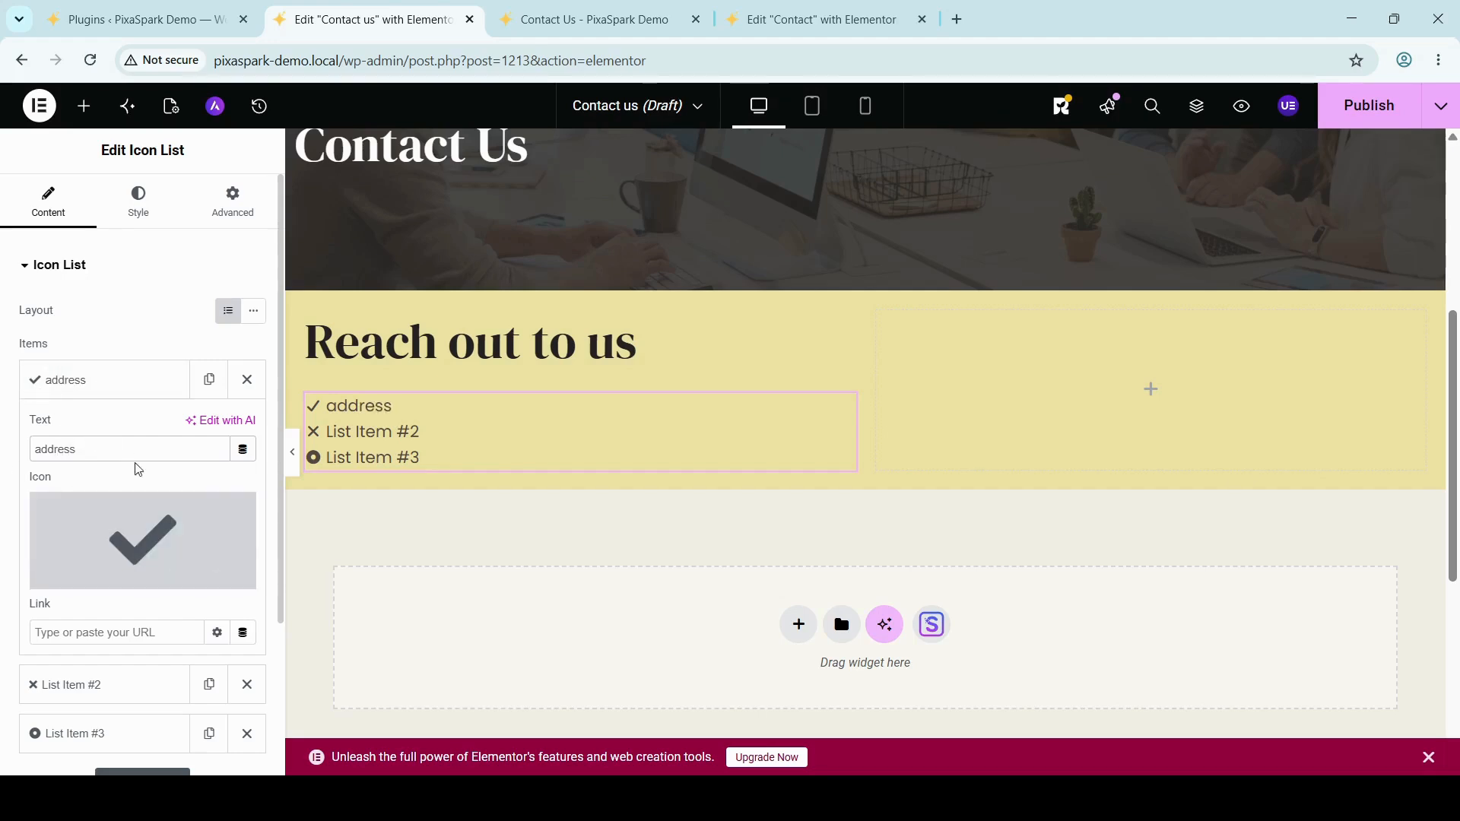
scroll(138, 469, "down", 3)
mouse_move(116, 372)
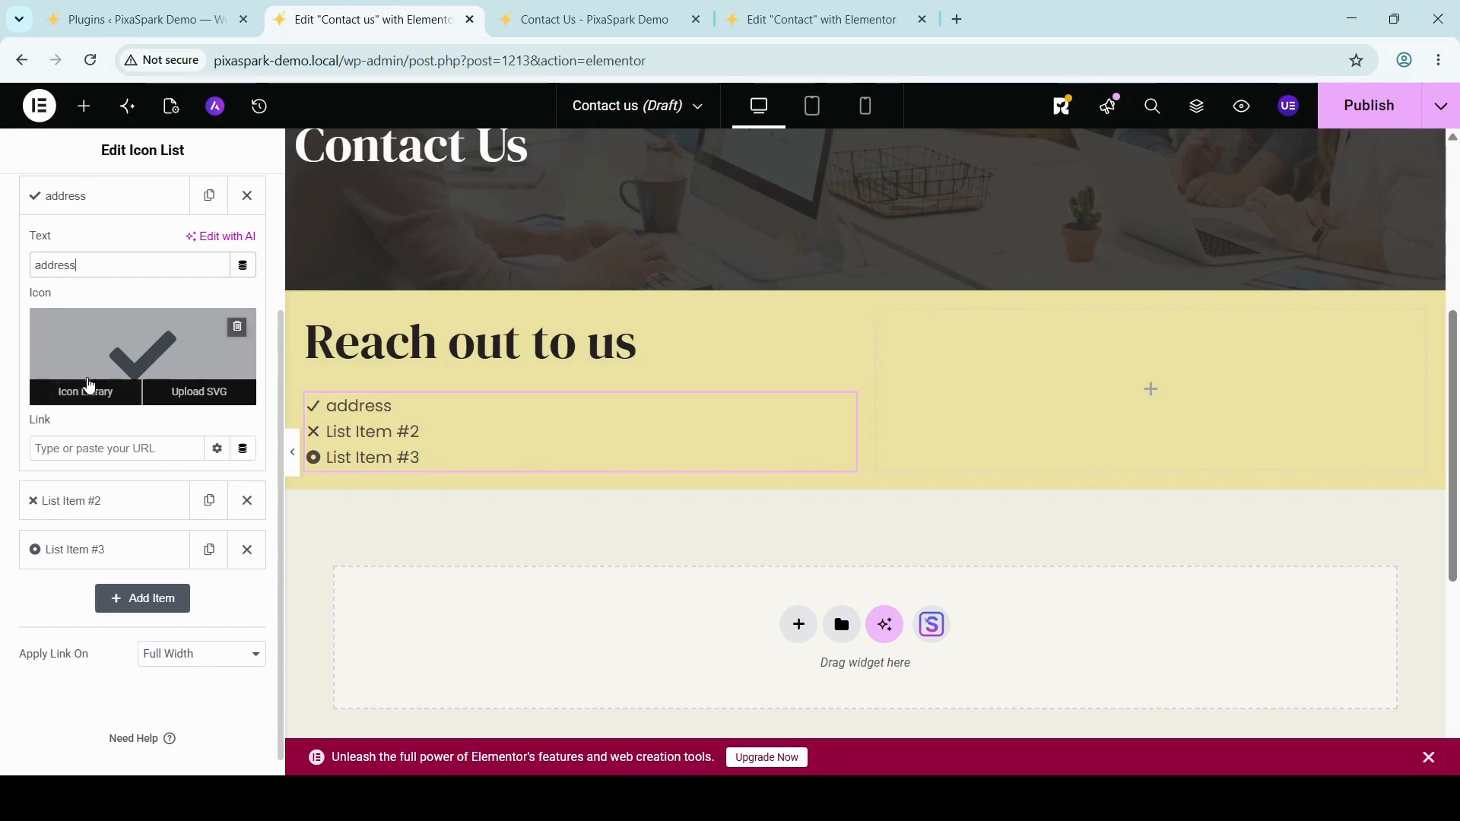
left_click(85, 388)
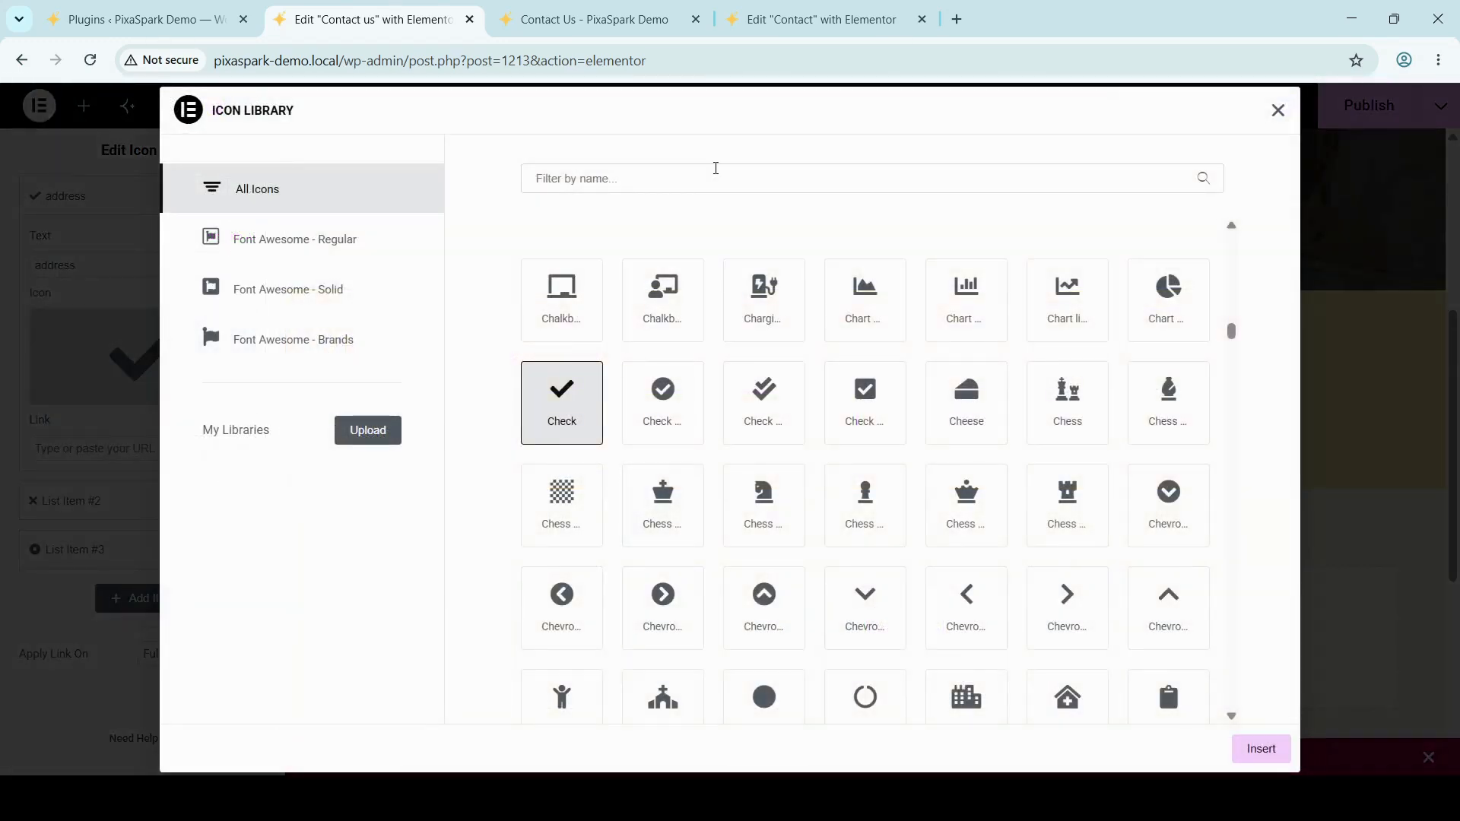
left_click(715, 168)
type("map")
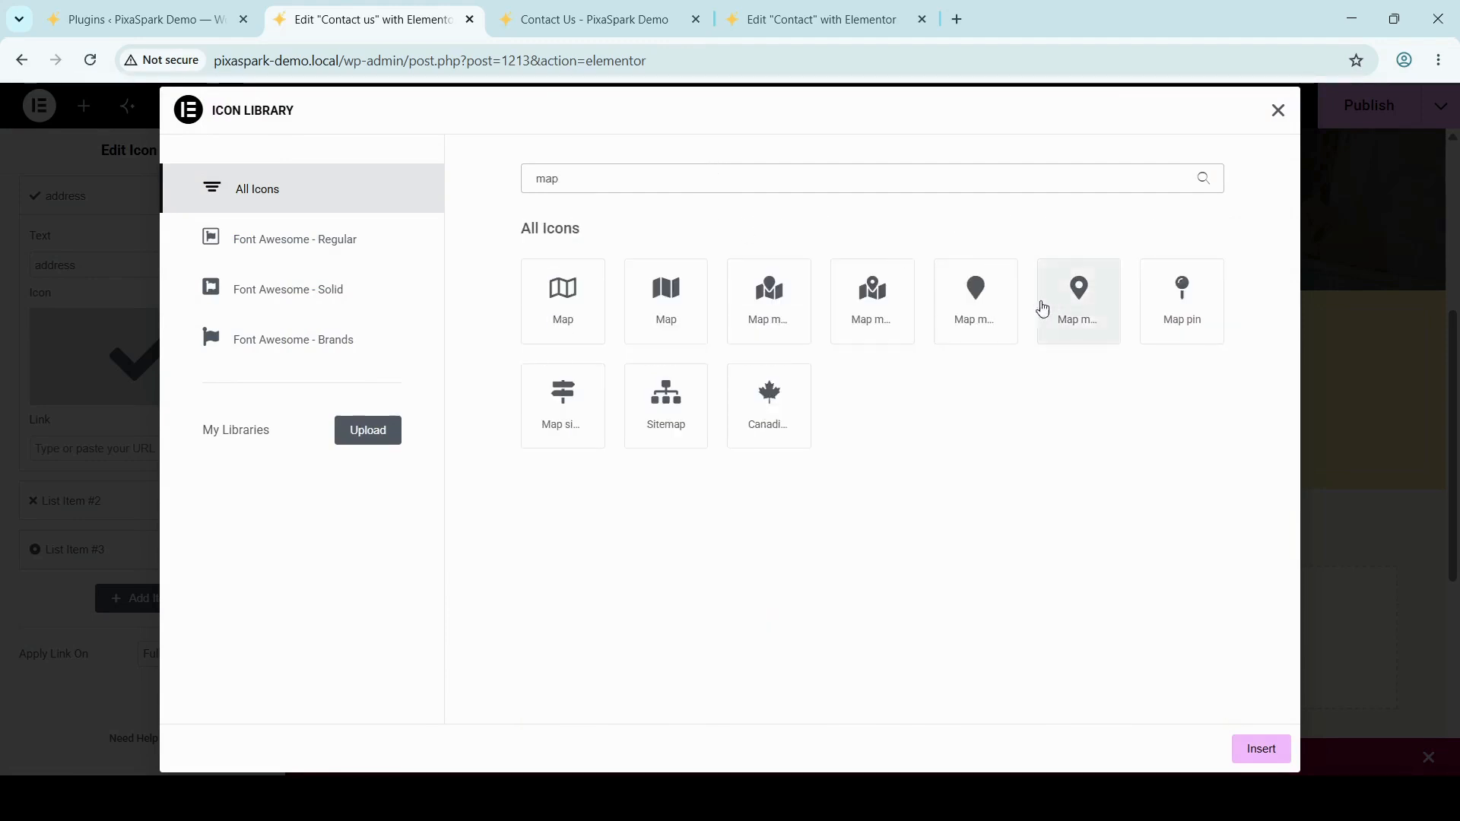
left_click(959, 311)
left_click(1262, 747)
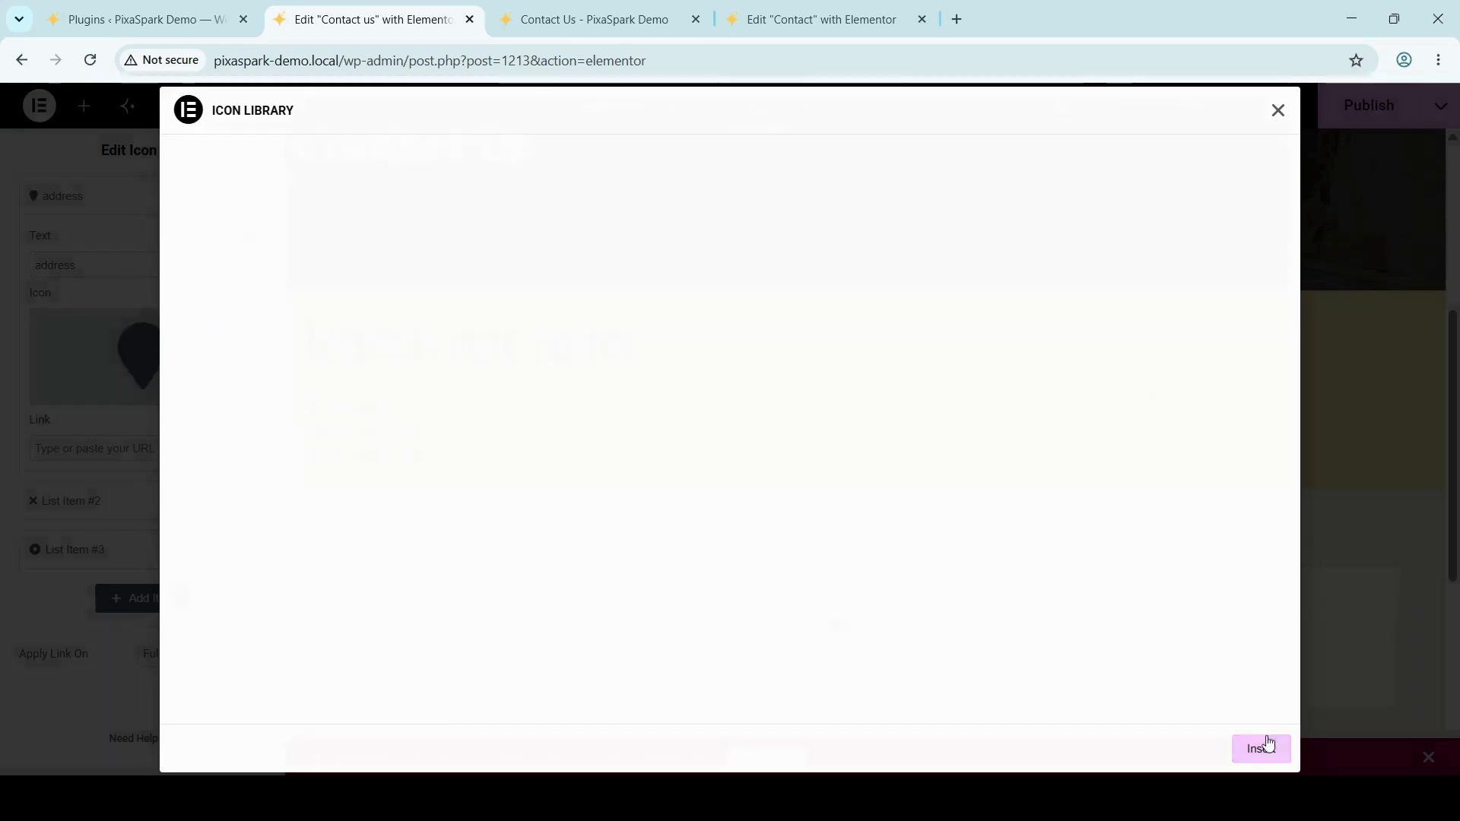
Set the second list item's text to "phone".
scroll(157, 570, "up", 3)
scroll(157, 570, "down", 3)
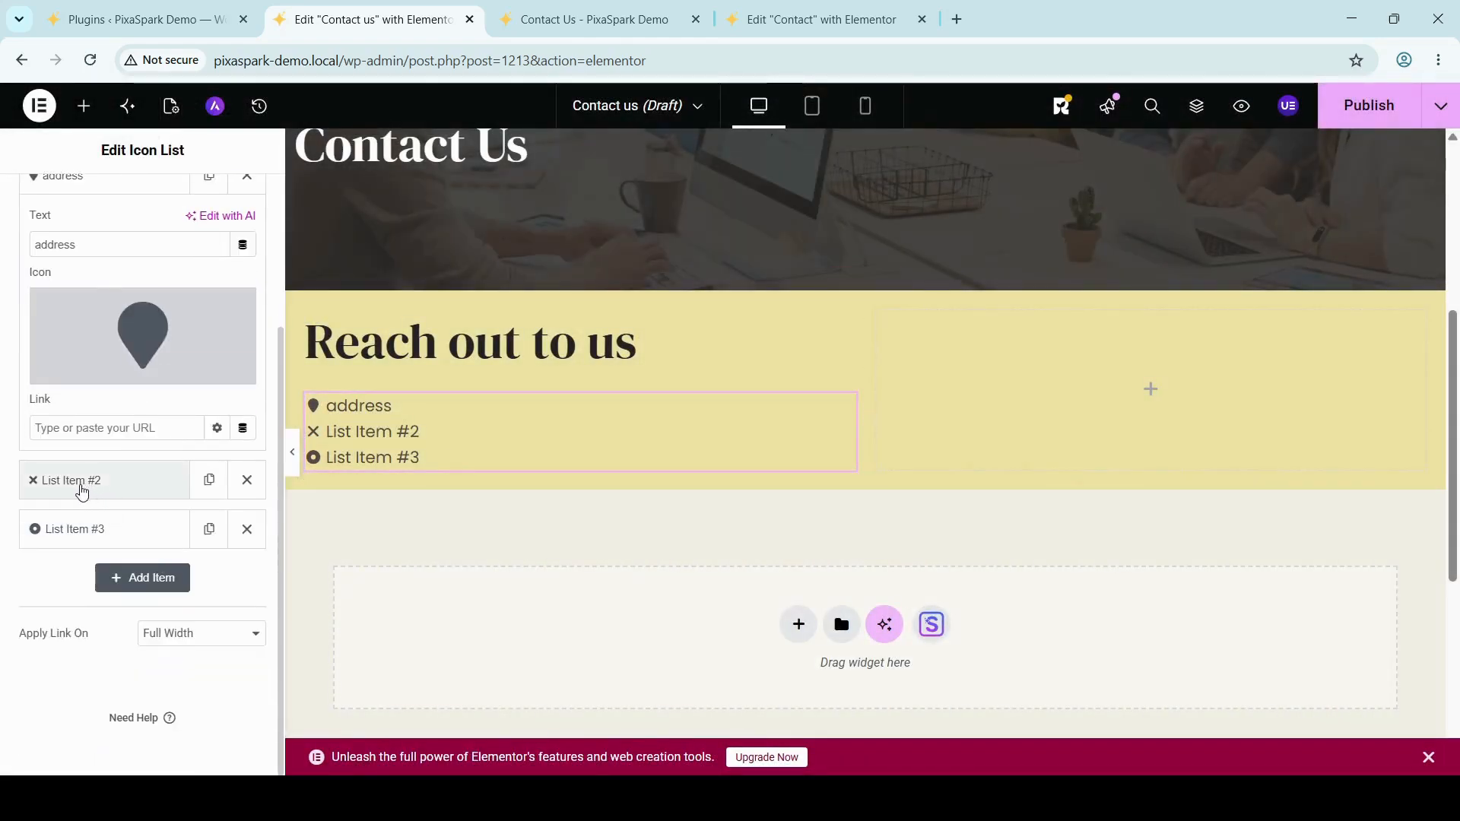
left_click(82, 492)
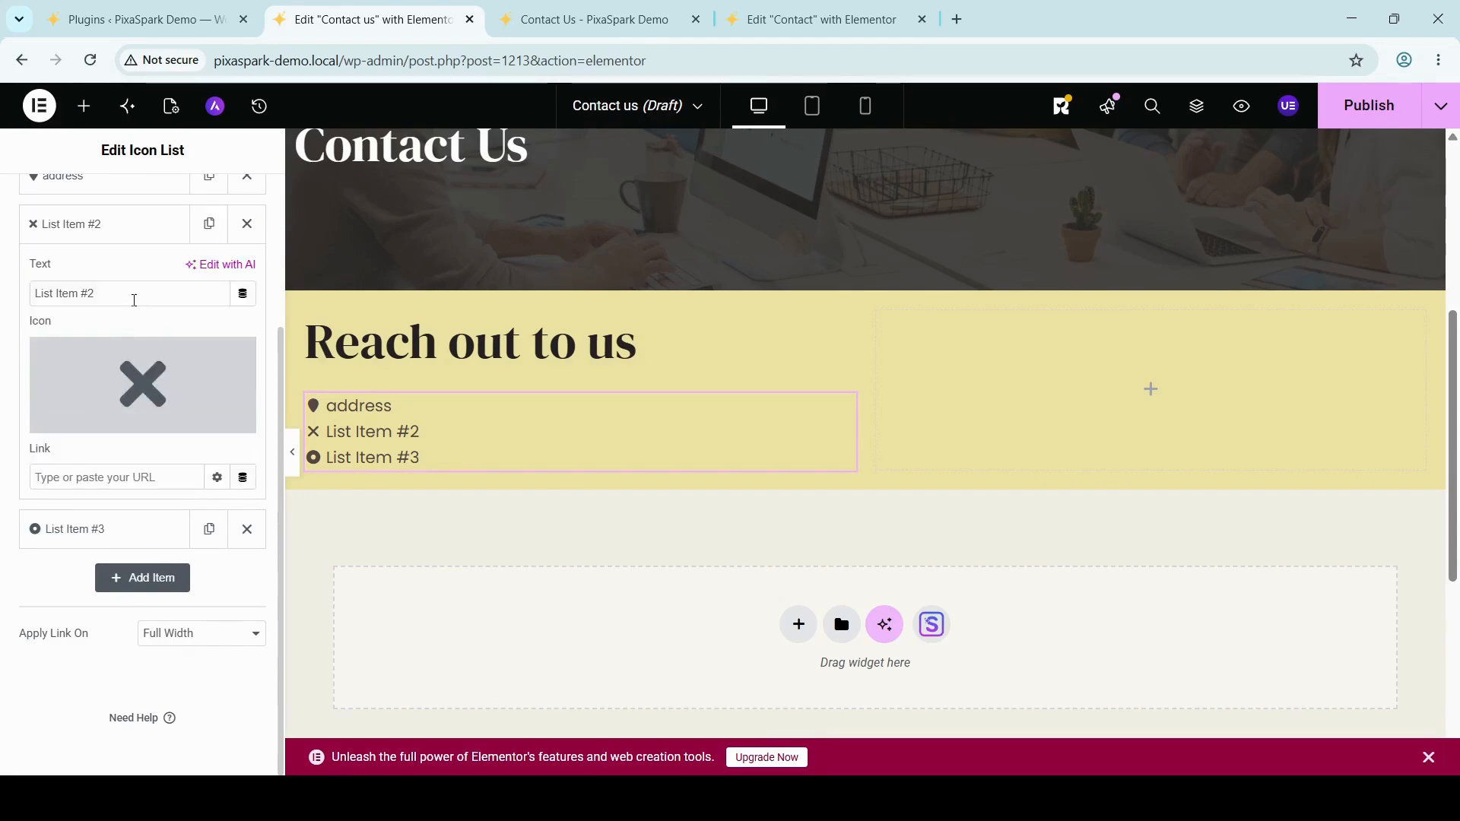
left_click_drag(130, 294, 2, 301)
type("phone")
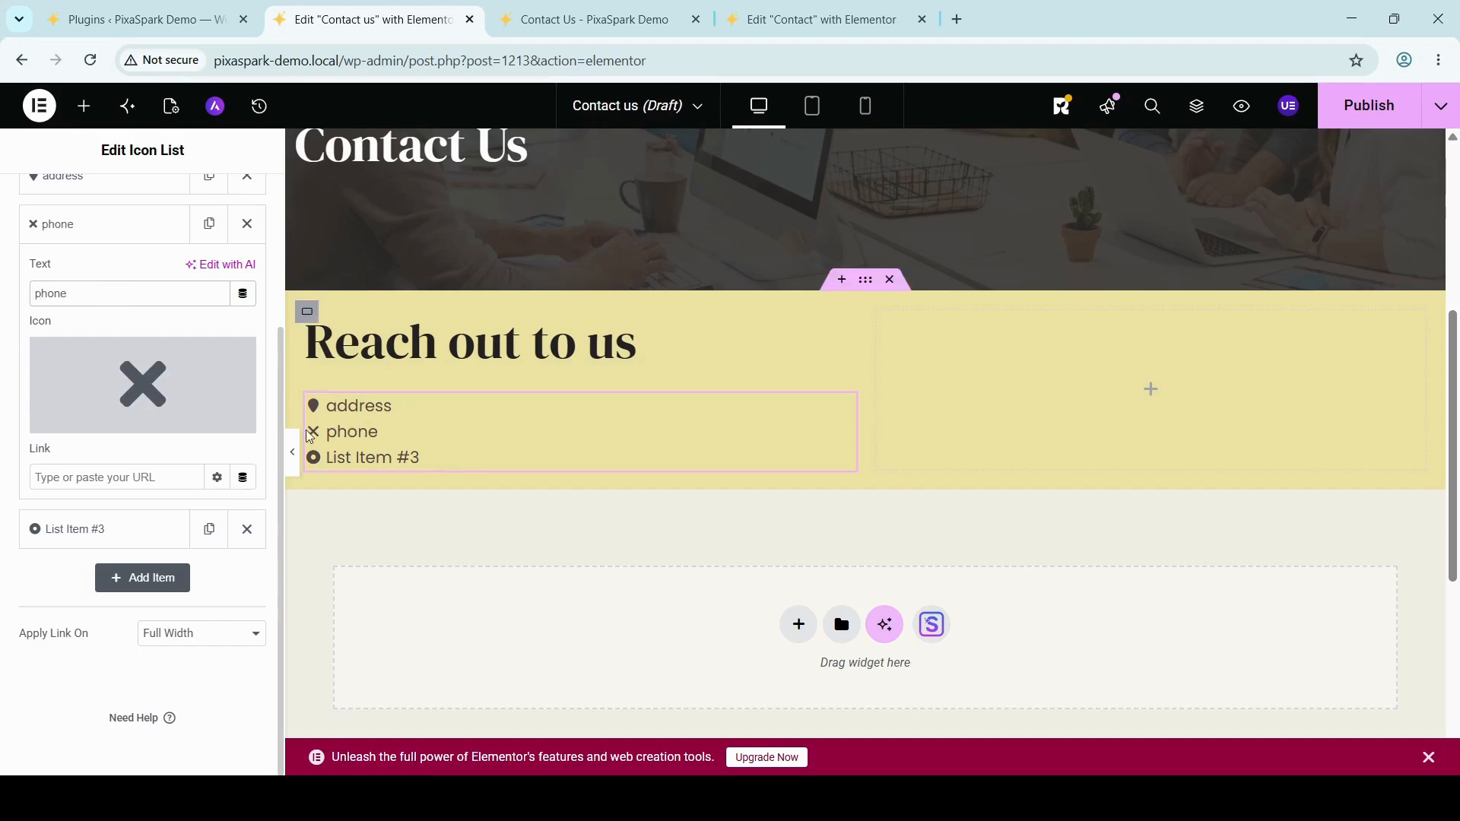
Replace the "phone" item's cross icon with the solid Phone icon from the icon library and delete List Item #3.
left_click(139, 379)
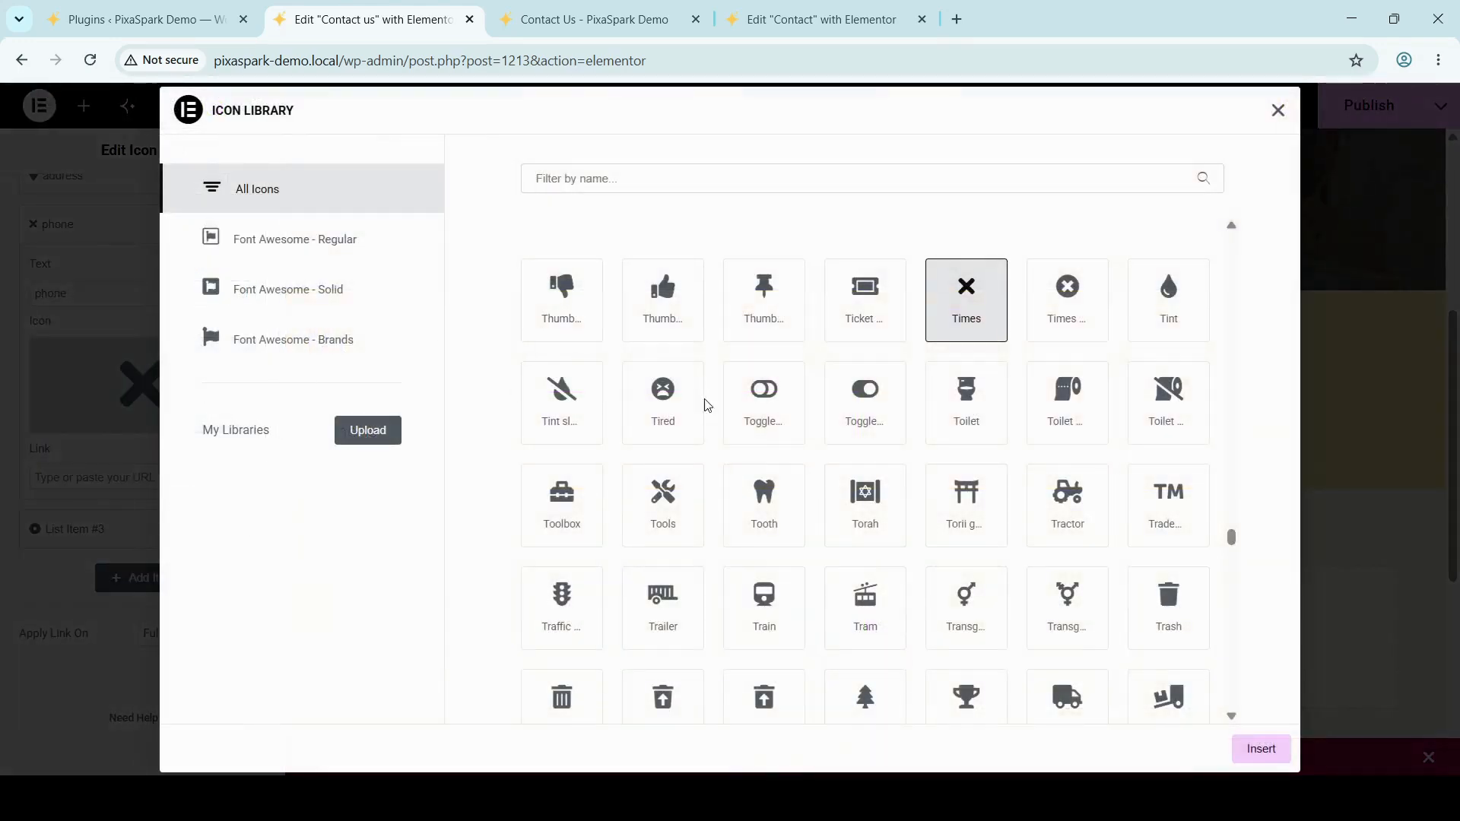
type("phone")
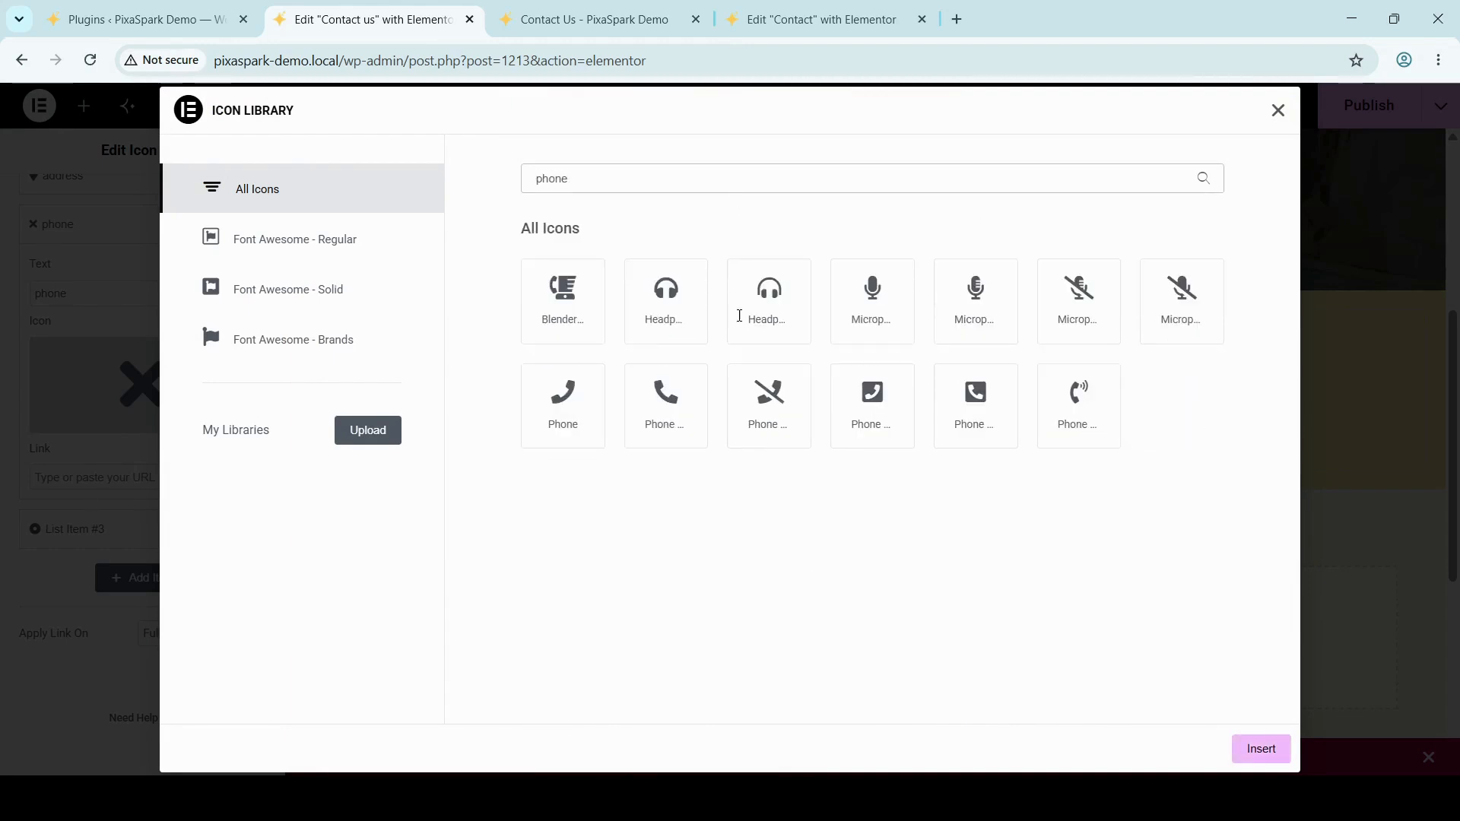
left_click(563, 426)
left_click(1262, 753)
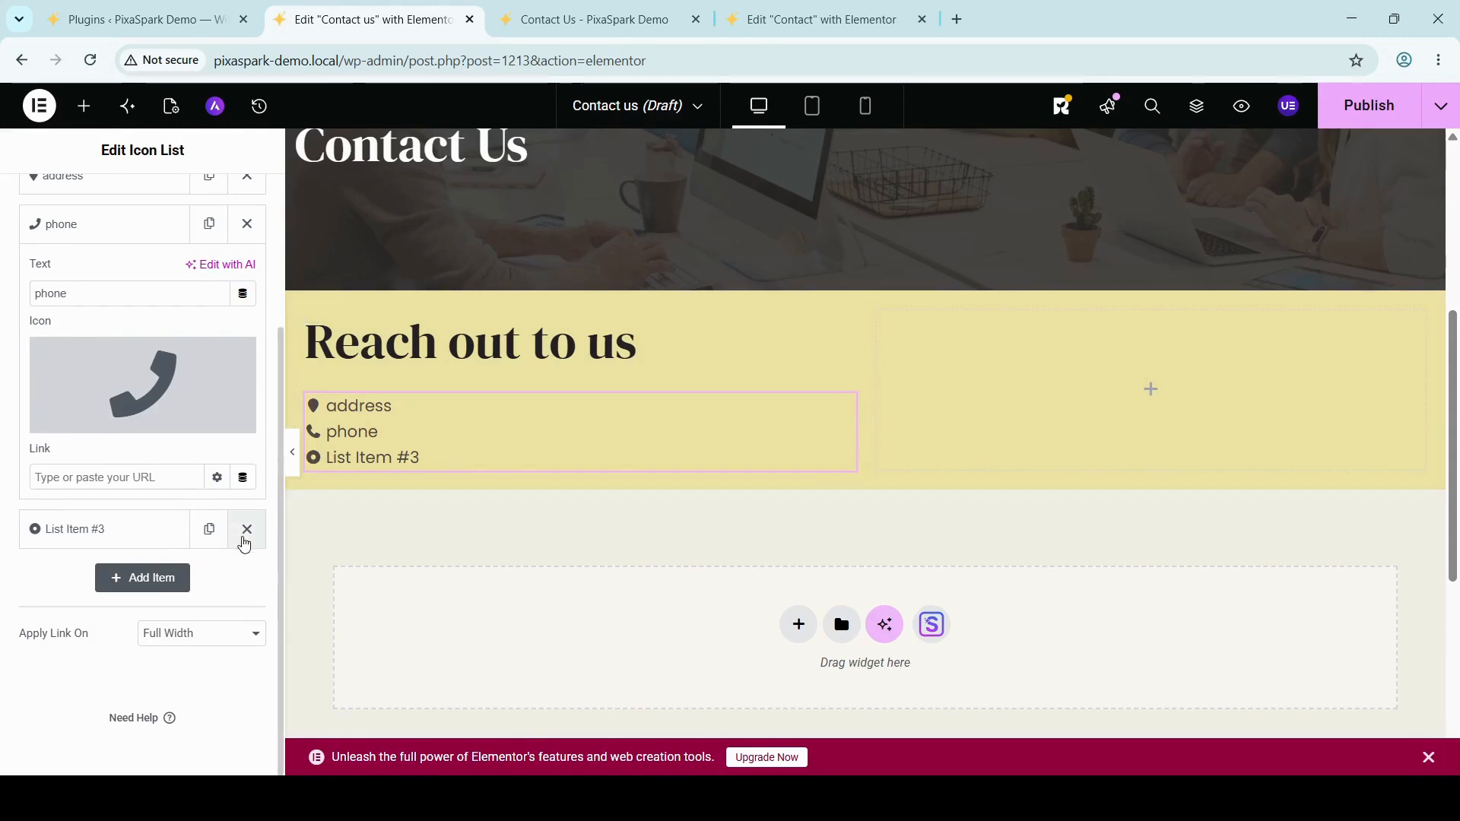
left_click(247, 529)
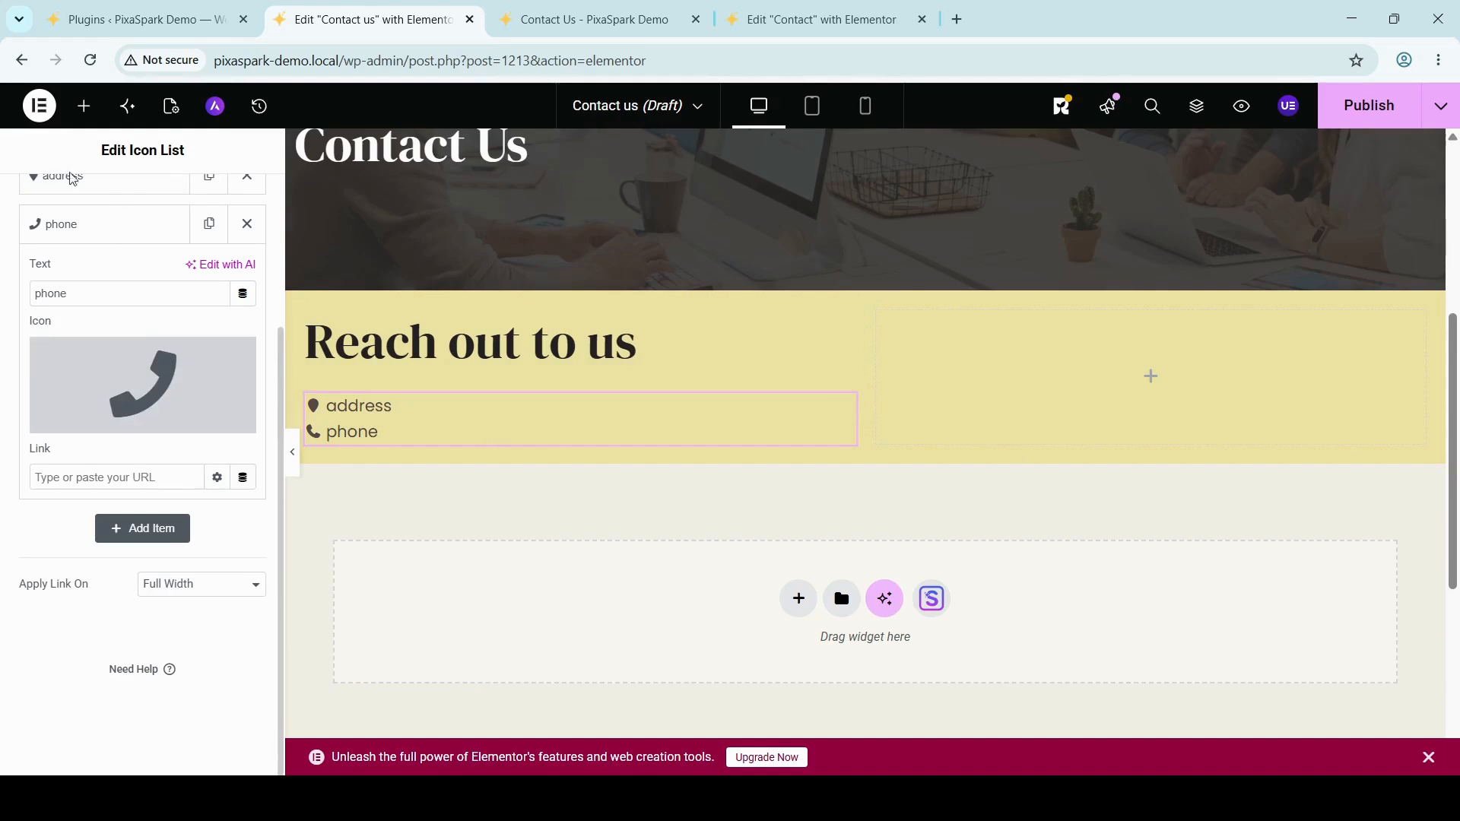
Find the Social Icons widget by searching for "social", add it below the contact icon list, and open its Facebook item's settings.
left_click(83, 110)
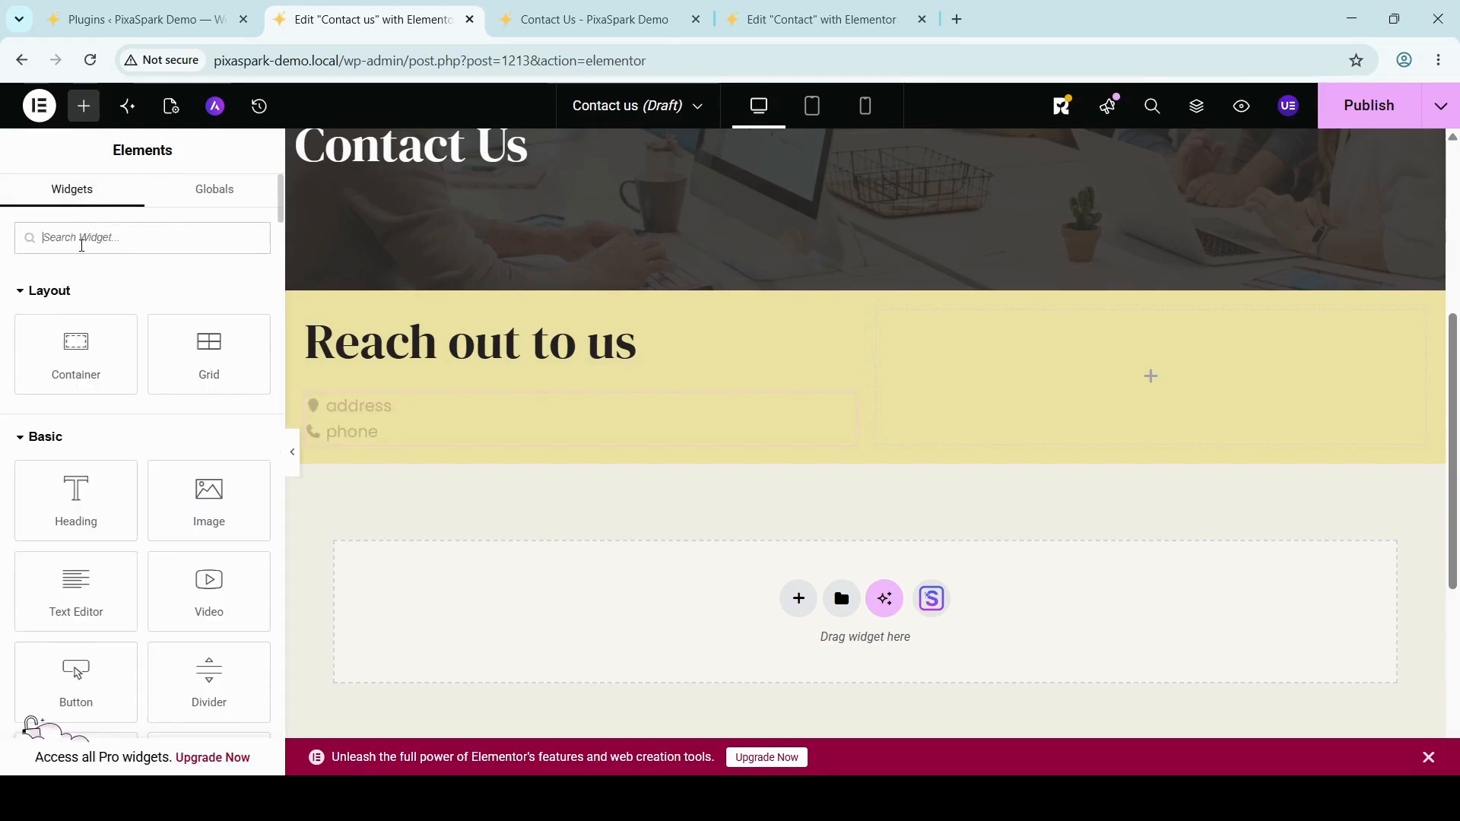
type("social")
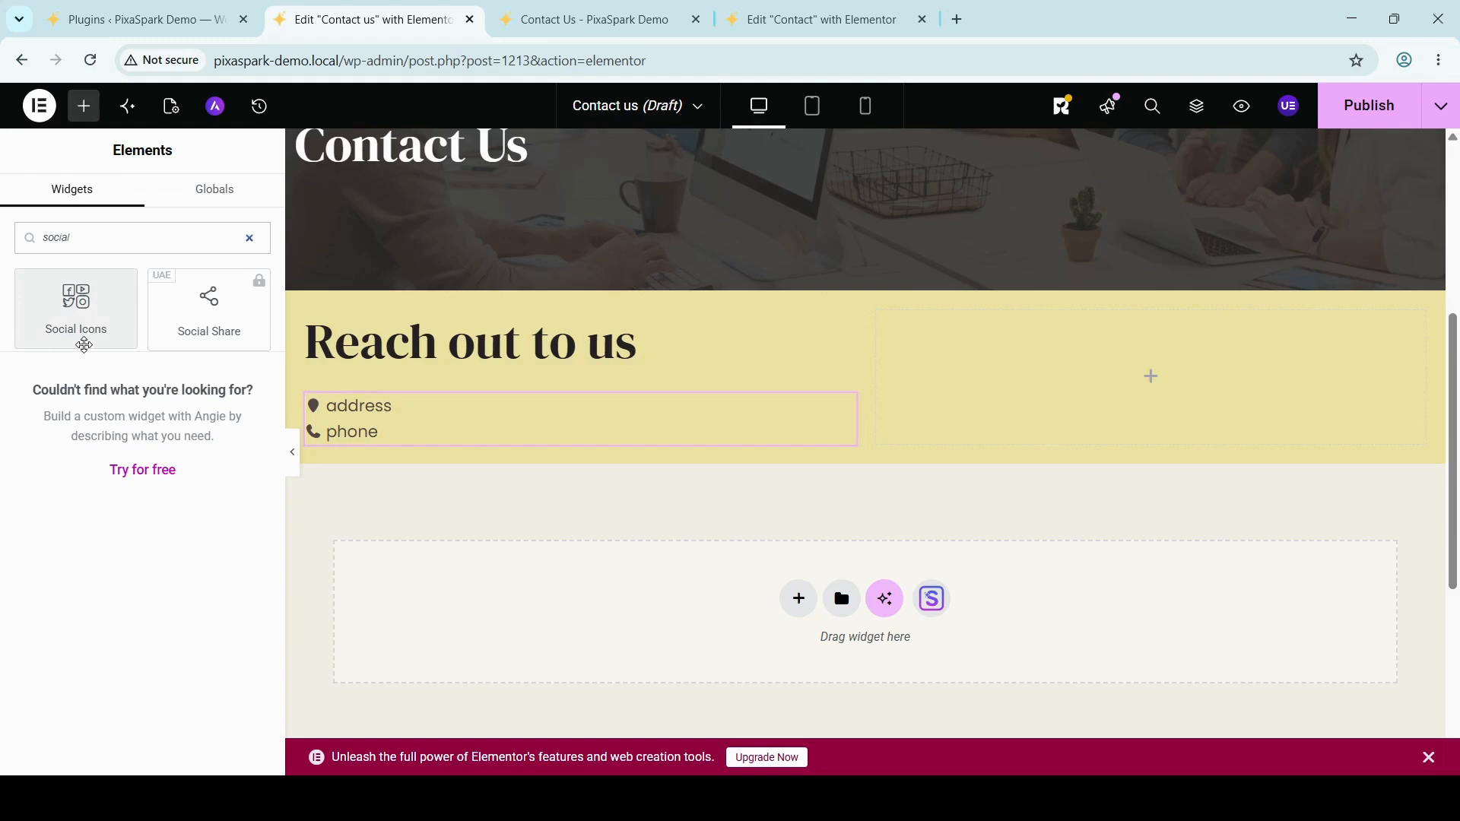
left_click_drag(91, 318, 710, 423)
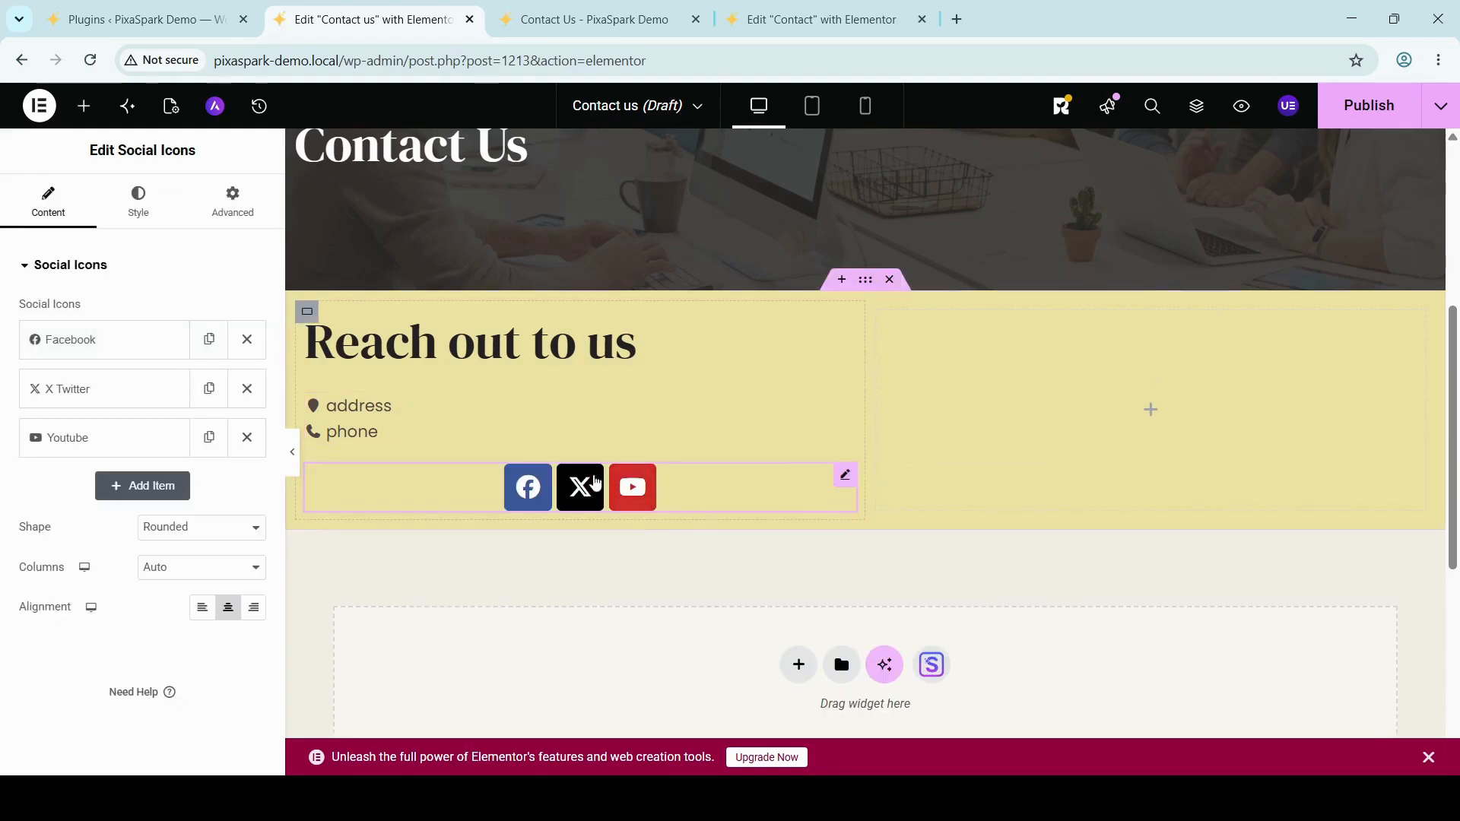
left_click(104, 347)
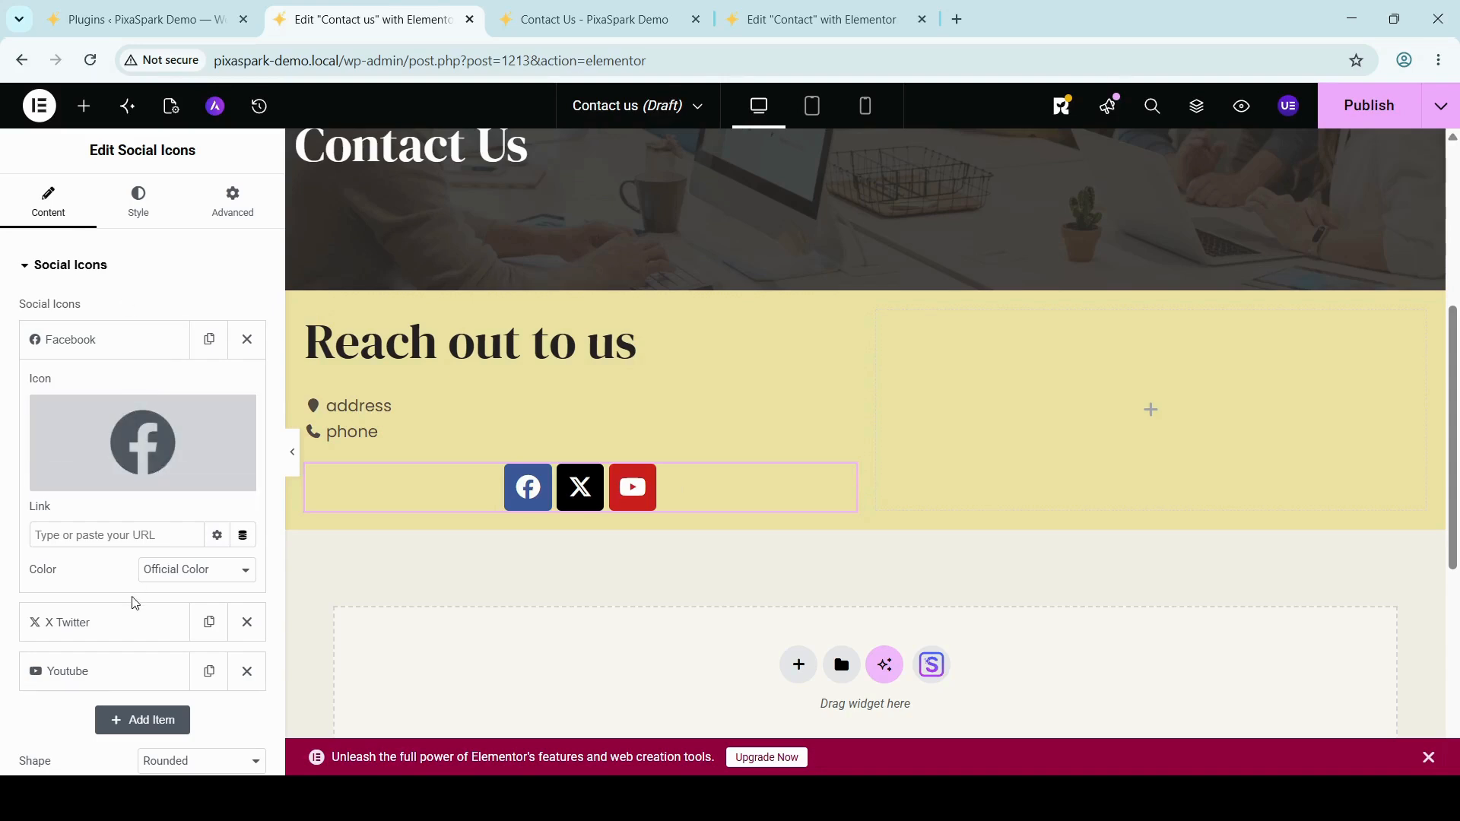
scroll(137, 600, "down", 3)
scroll(167, 616, "up", 3)
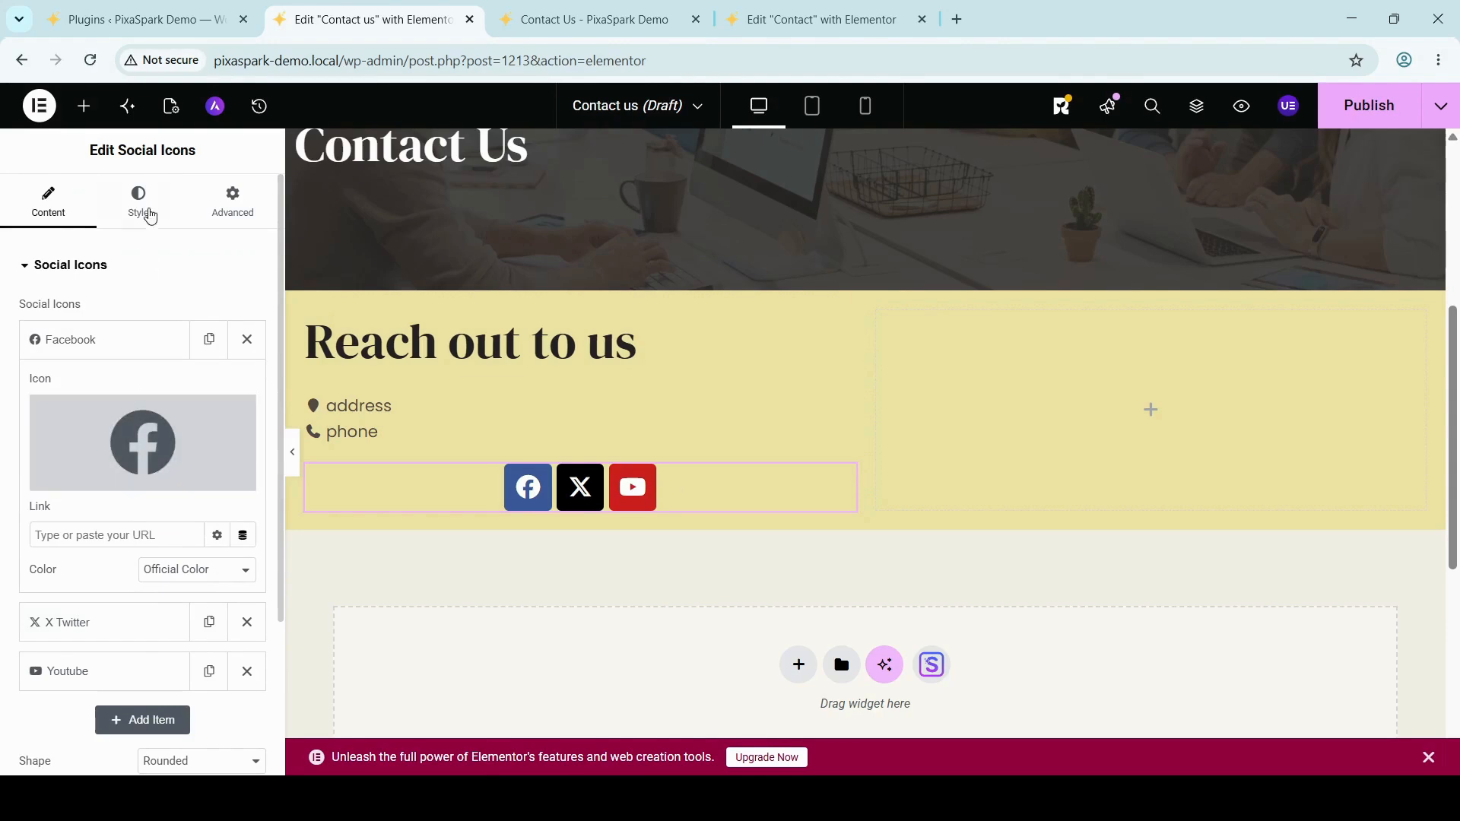
Give the social icons a custom primary colour of black, #000000, and align them left.
left_click(147, 199)
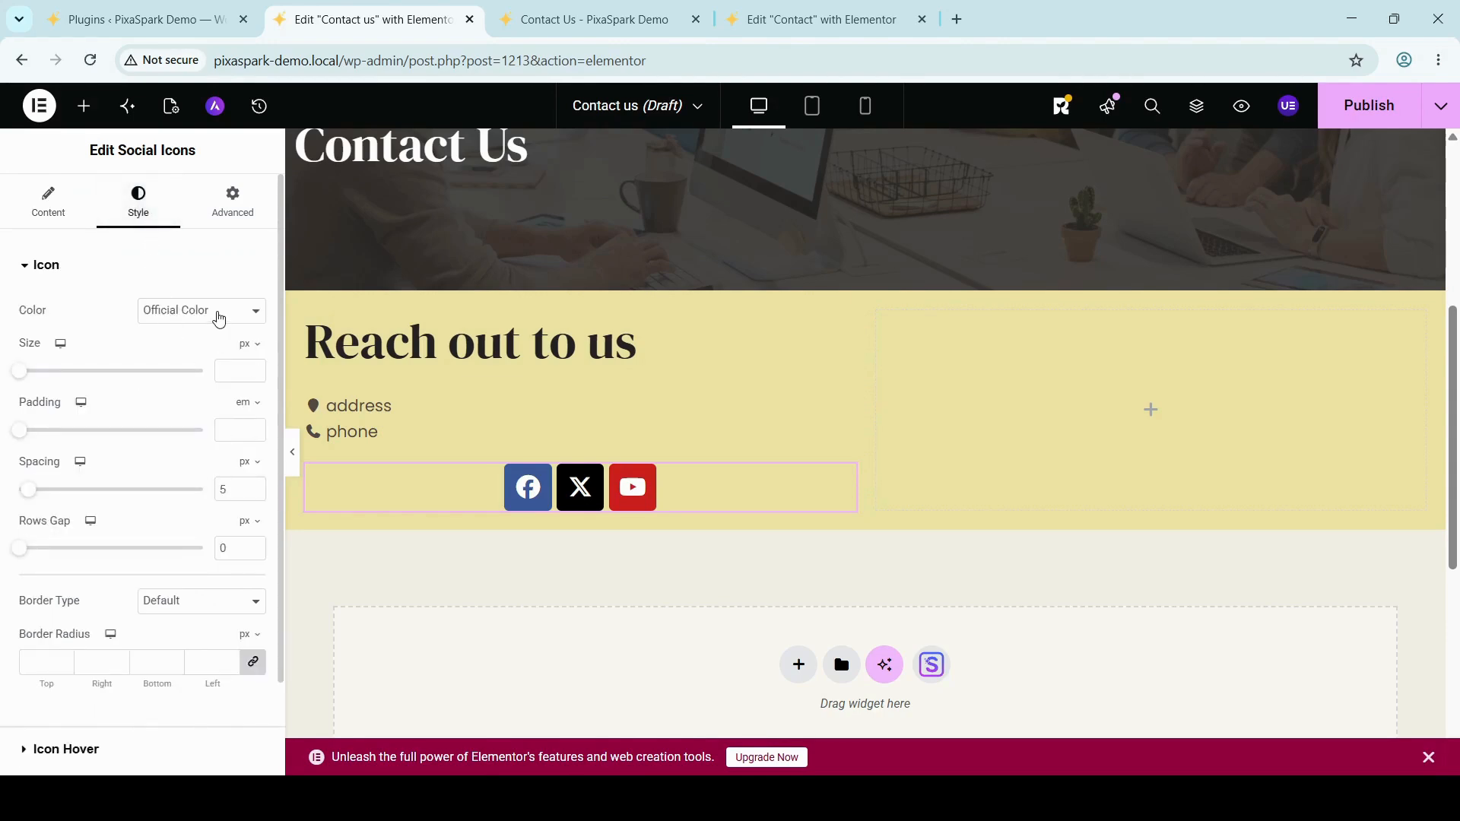
left_click(191, 364)
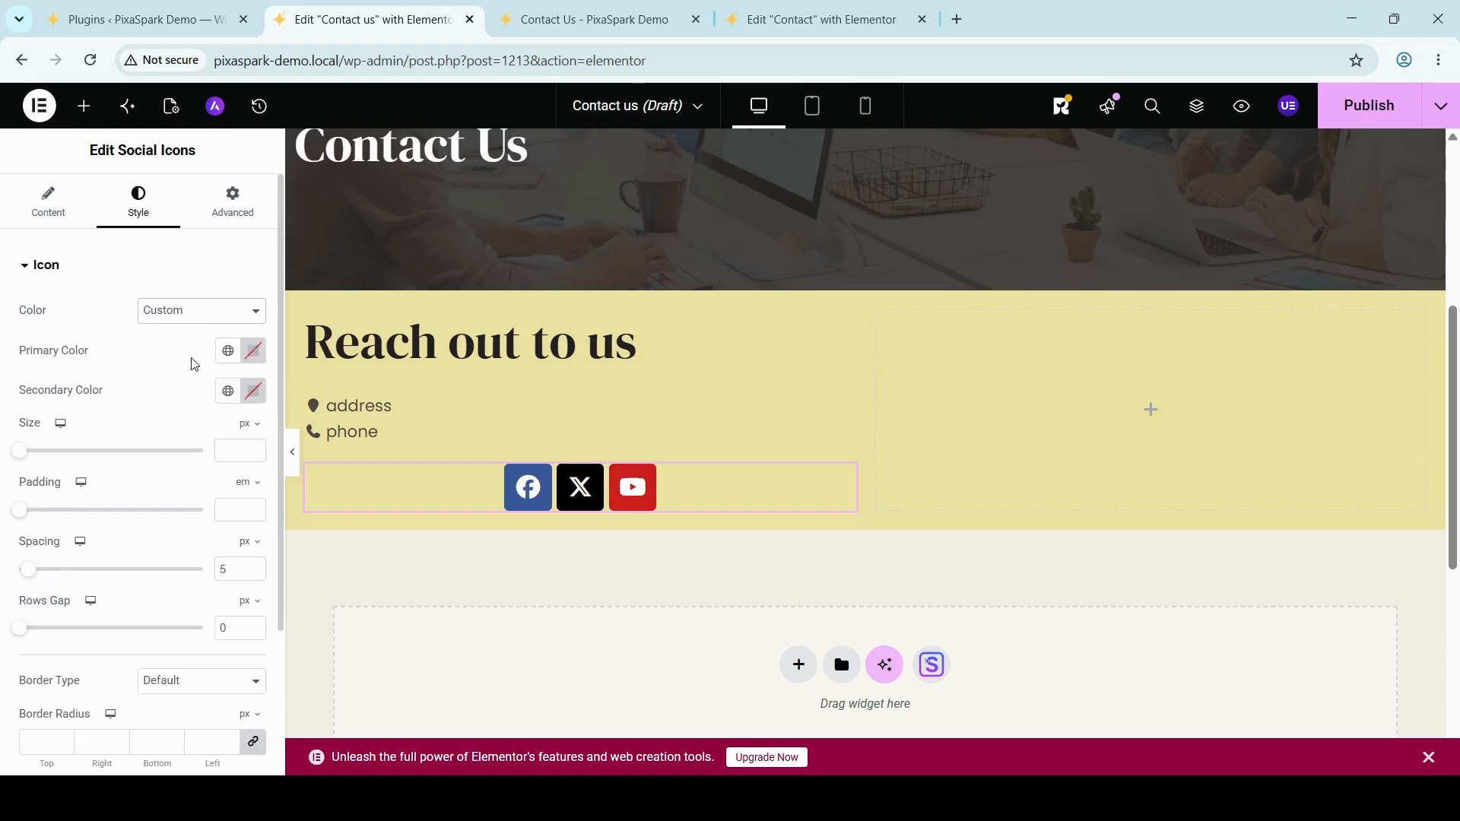
left_click(253, 351)
left_click_drag(282, 509, 200, 595)
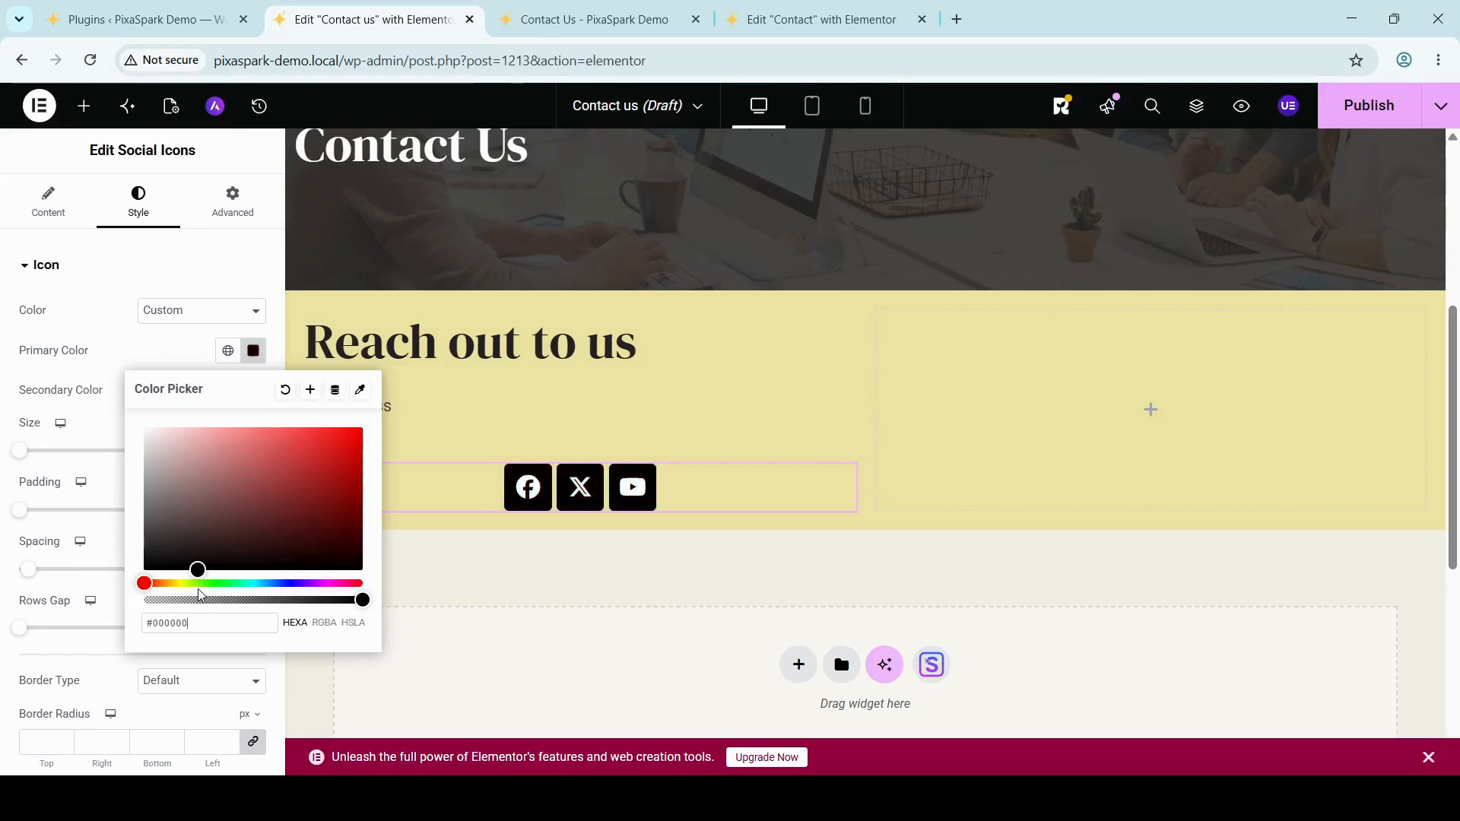
left_click(144, 349)
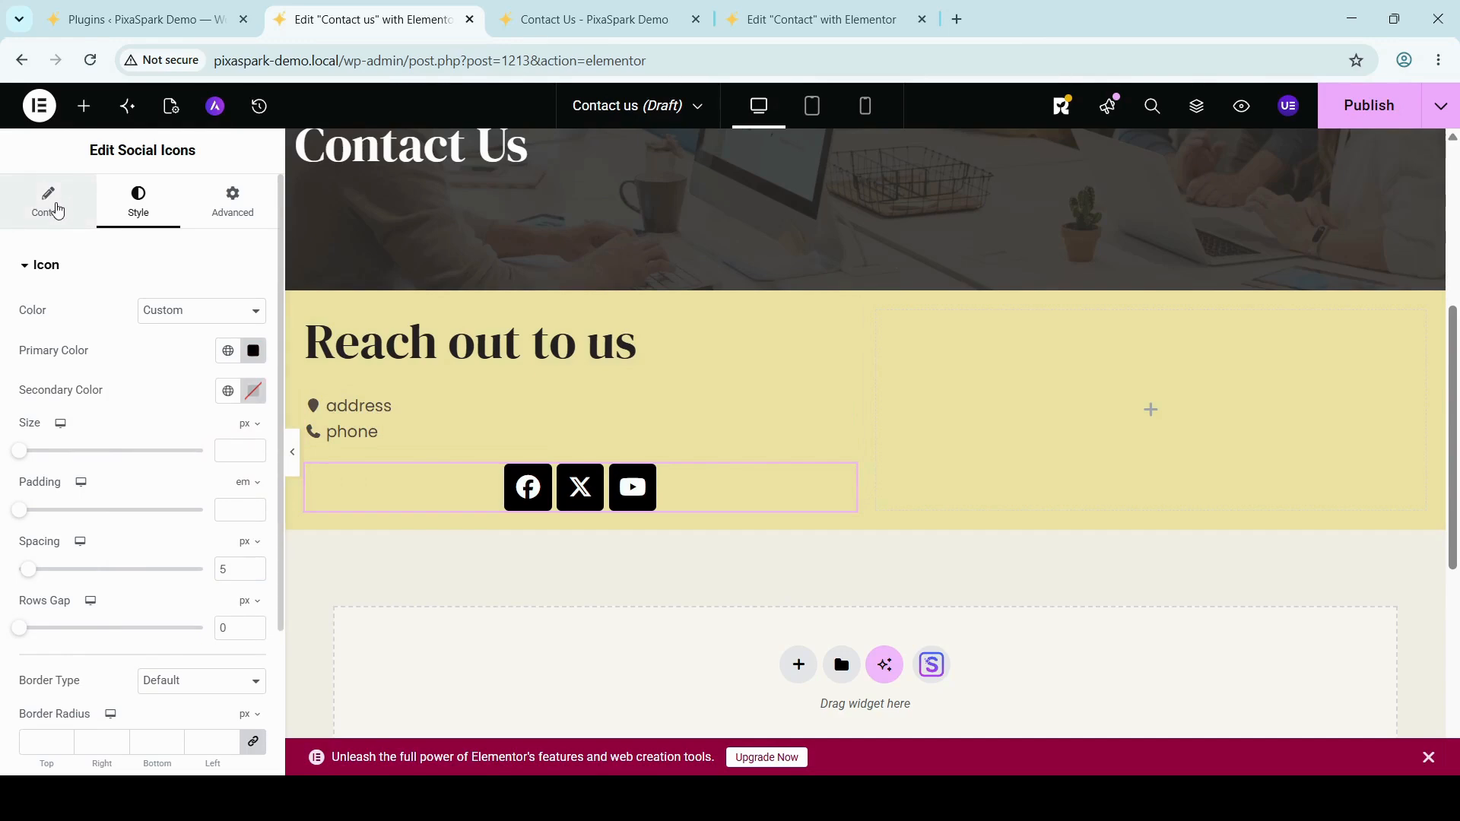
left_click(57, 210)
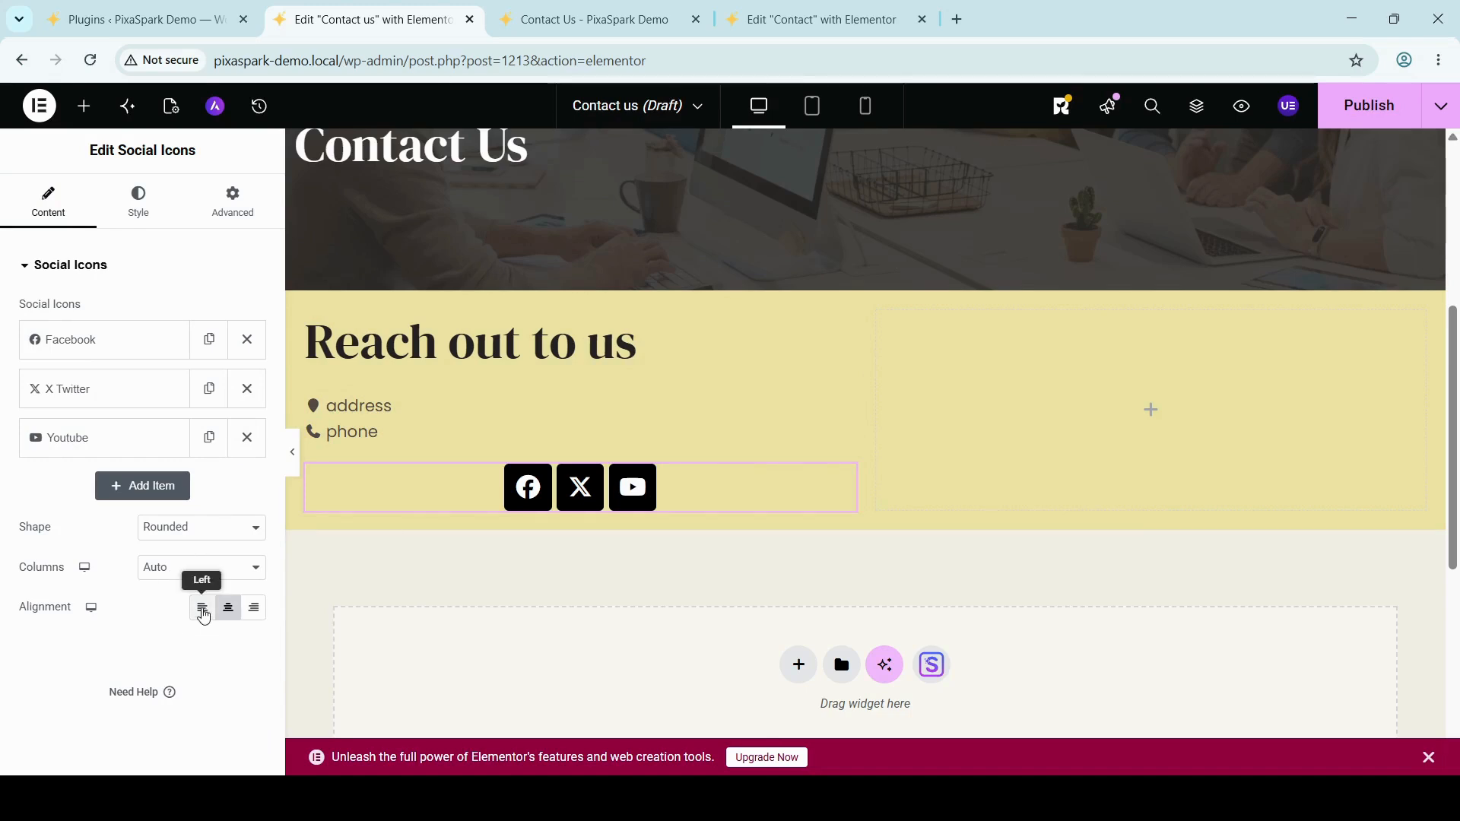
left_click(203, 615)
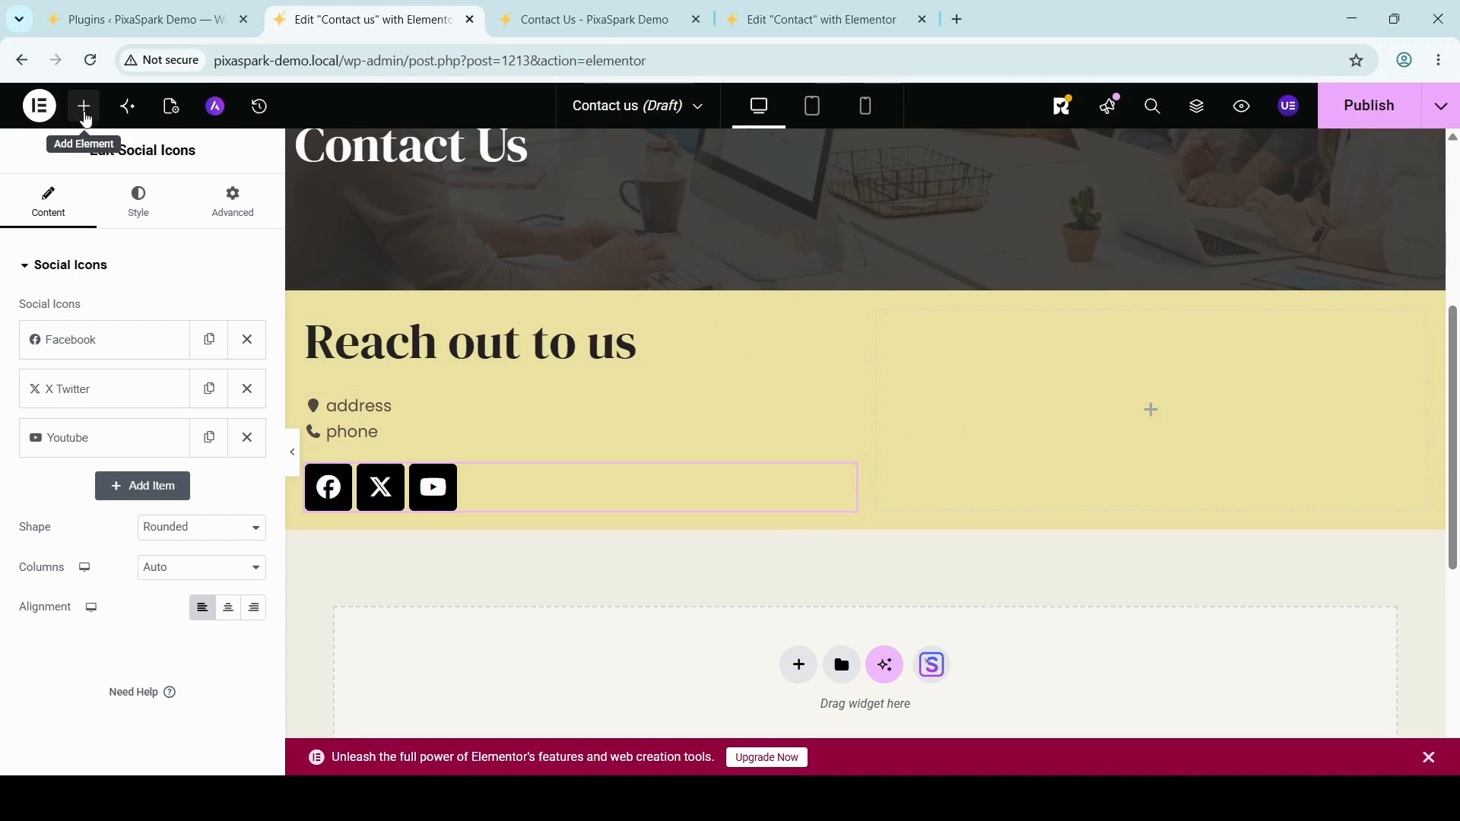
Find the Shortcode widget by searching for "shor" and add it to the empty right column of the yellow container.
left_click(84, 107)
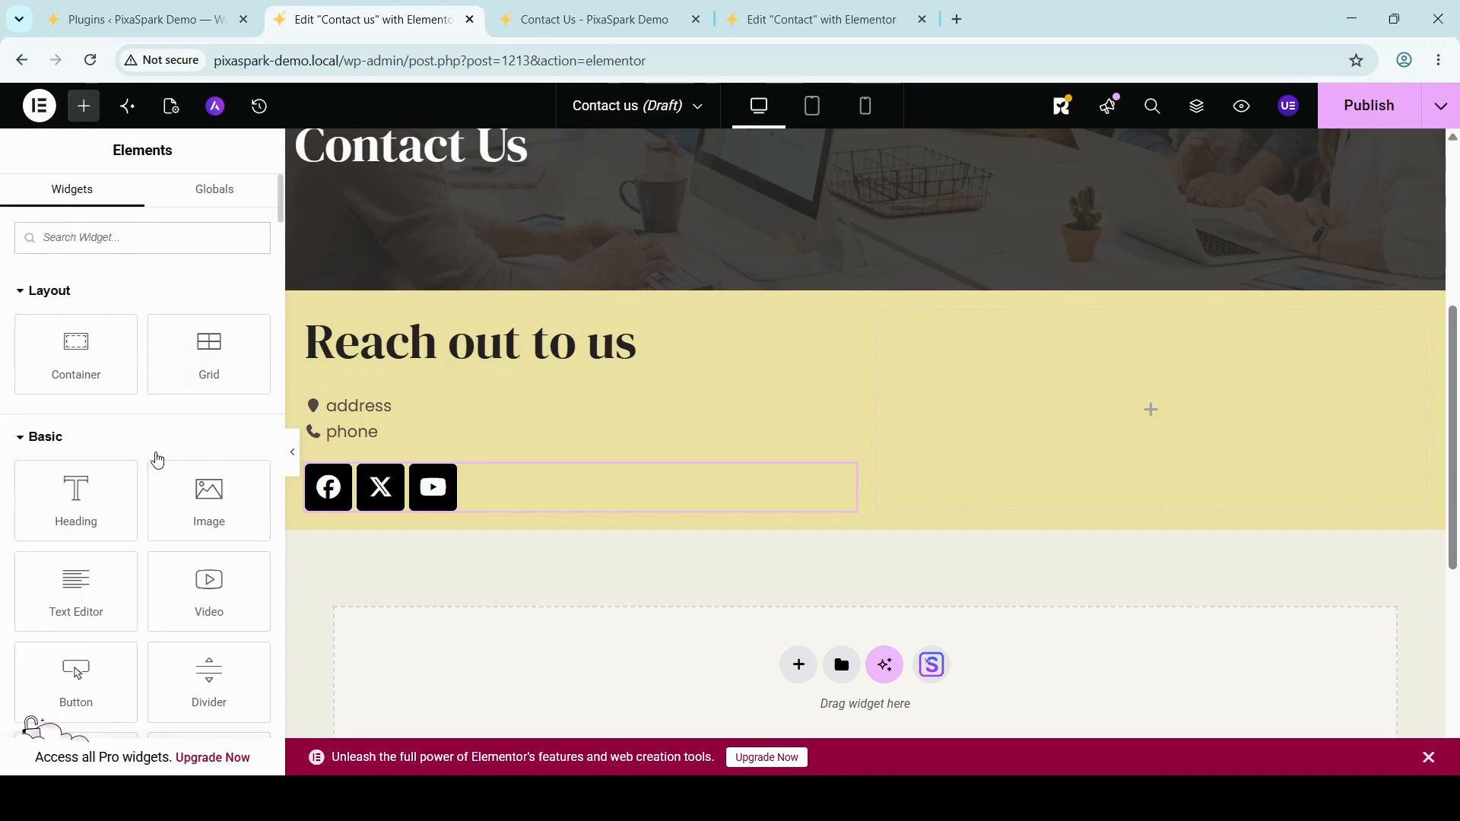
scroll(171, 547, "down", 5)
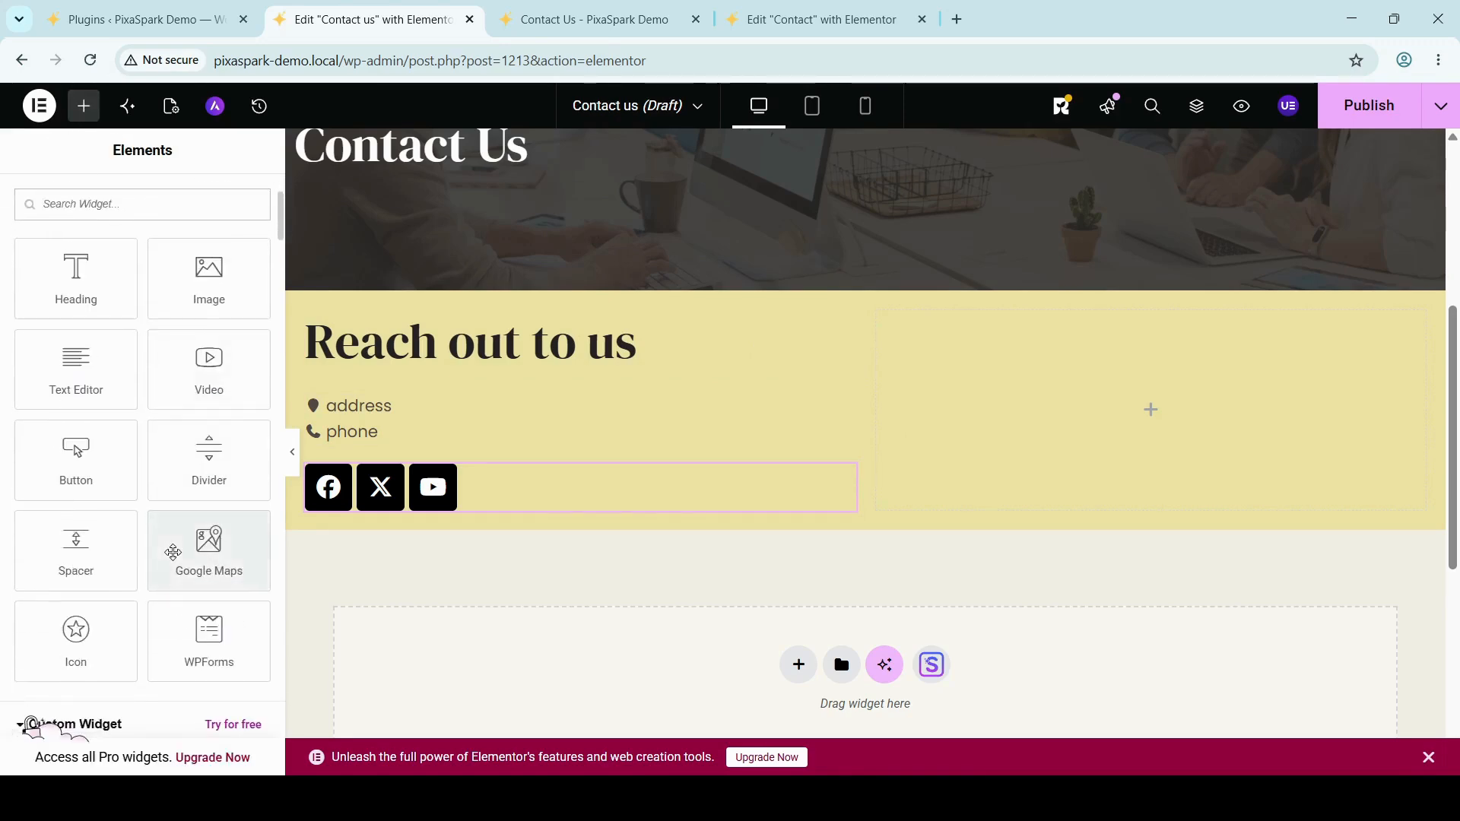
scroll(173, 552, "up", 3)
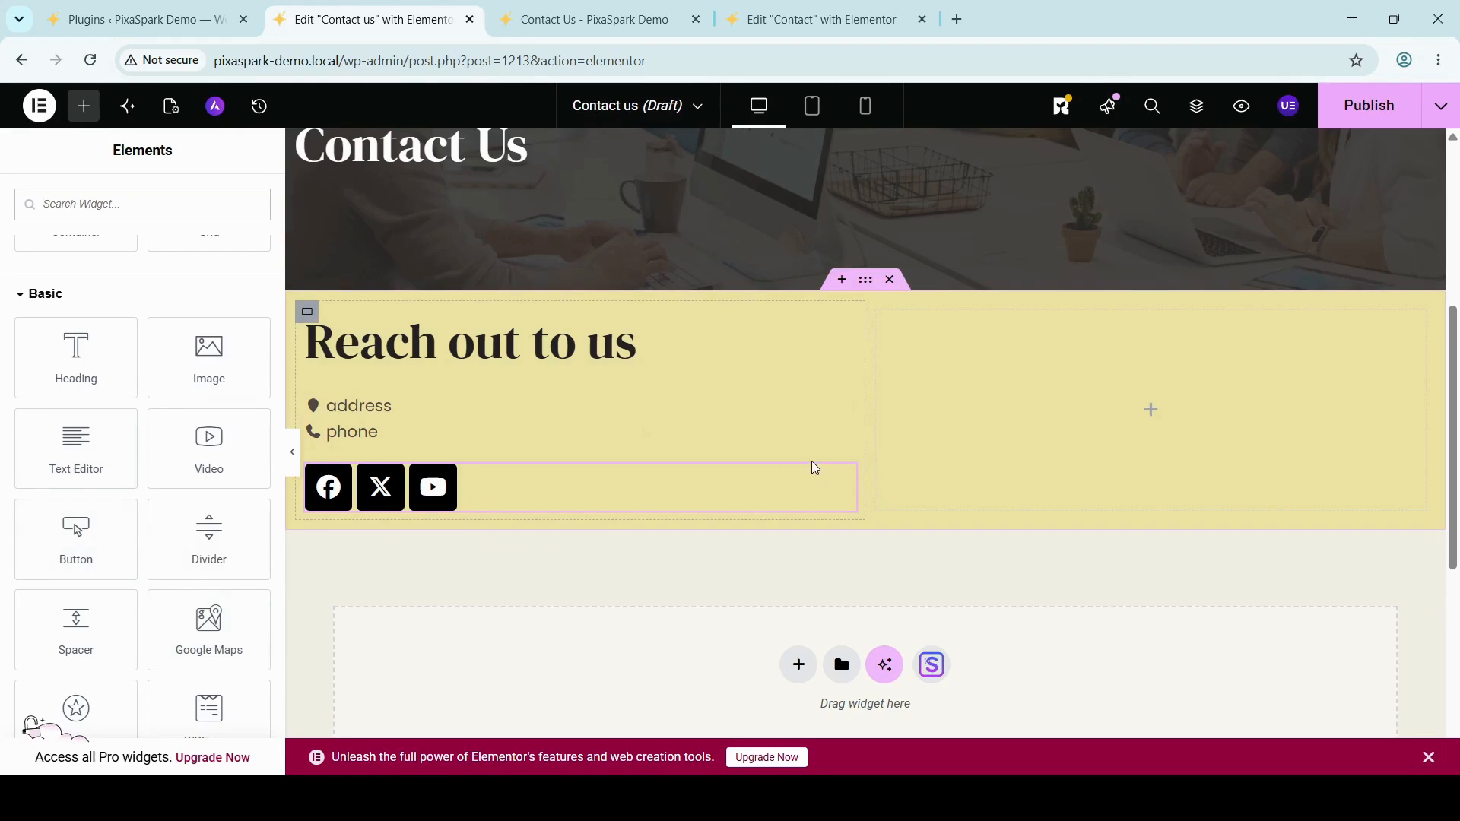
scroll(220, 435, "up", 2)
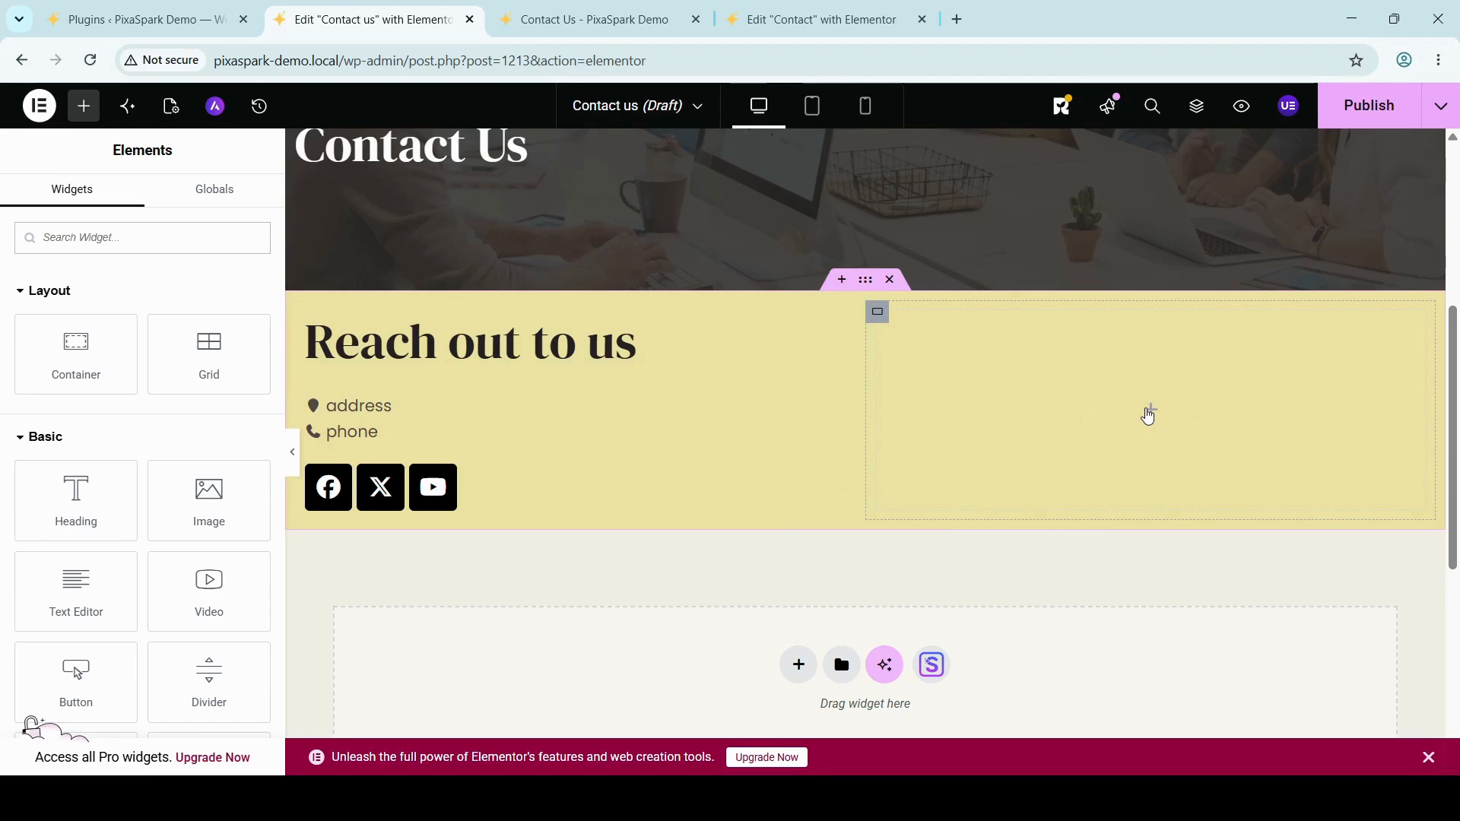
left_click(1148, 414)
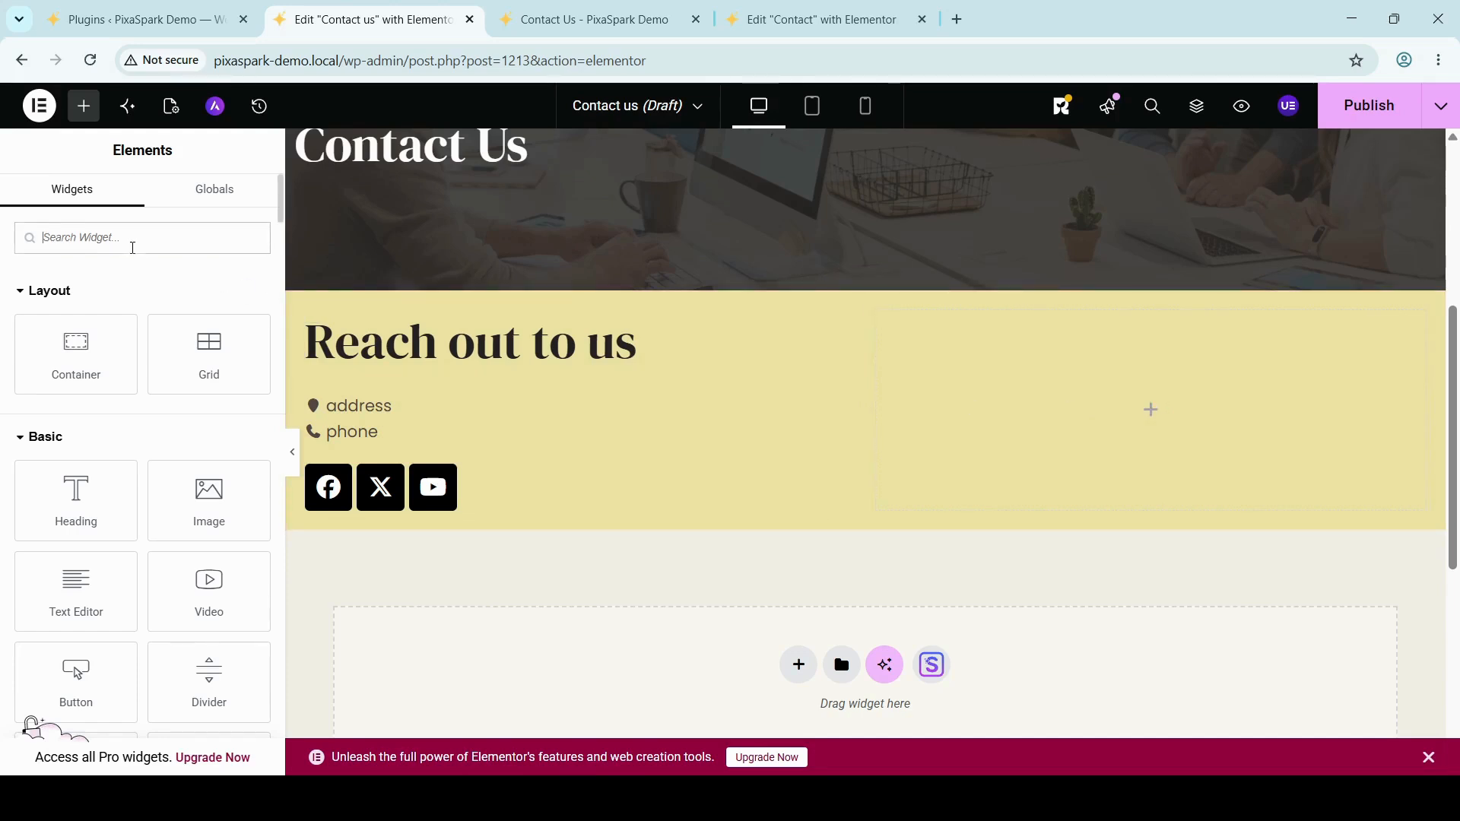
type("shor")
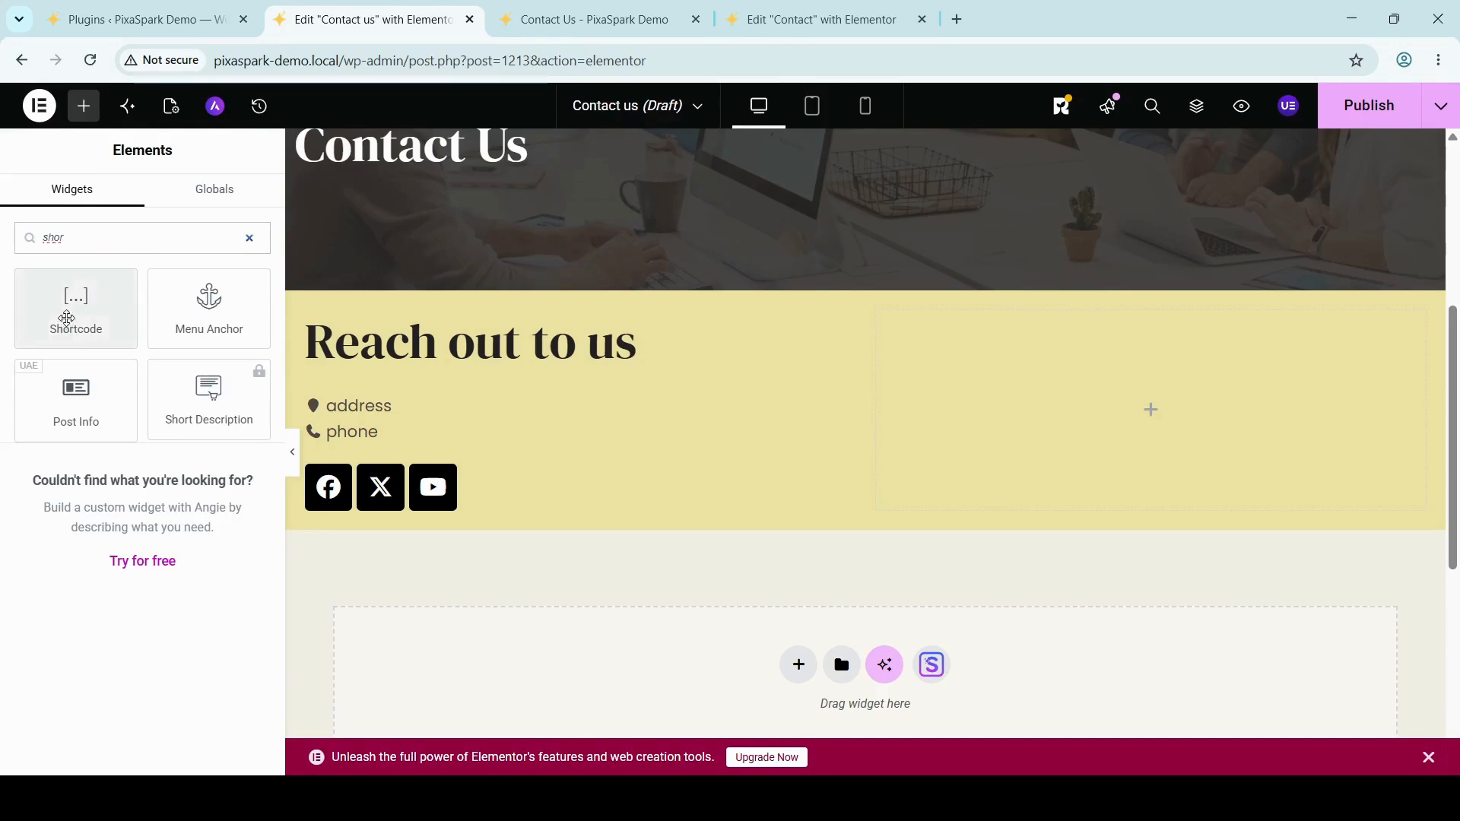
left_click_drag(75, 308, 1142, 409)
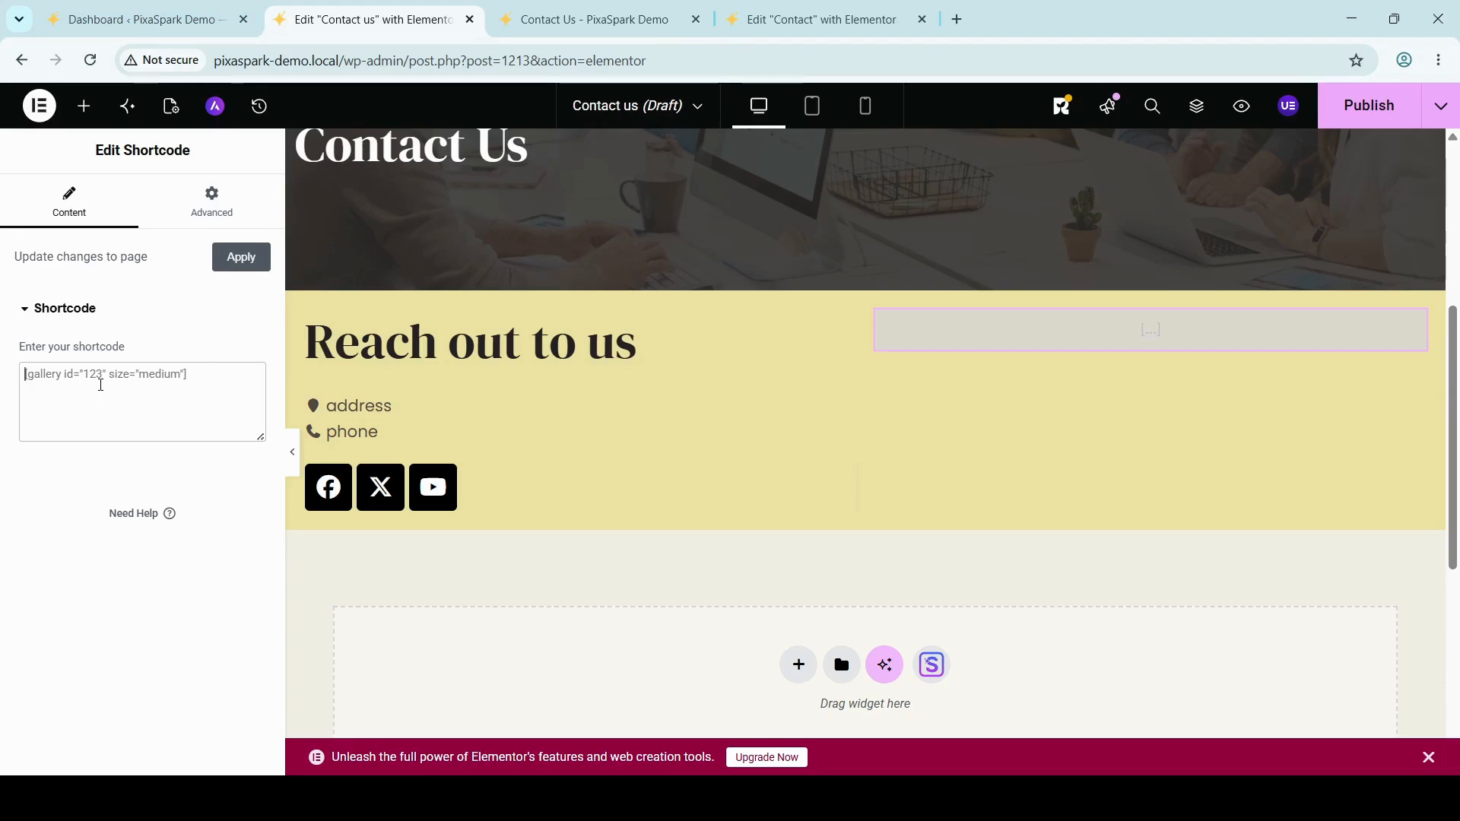
Switch to the WordPress dashboard, open the WPForms Simple Contact Form with id 1204 for editing, and copy its embed shortcode.
left_click(144, 19)
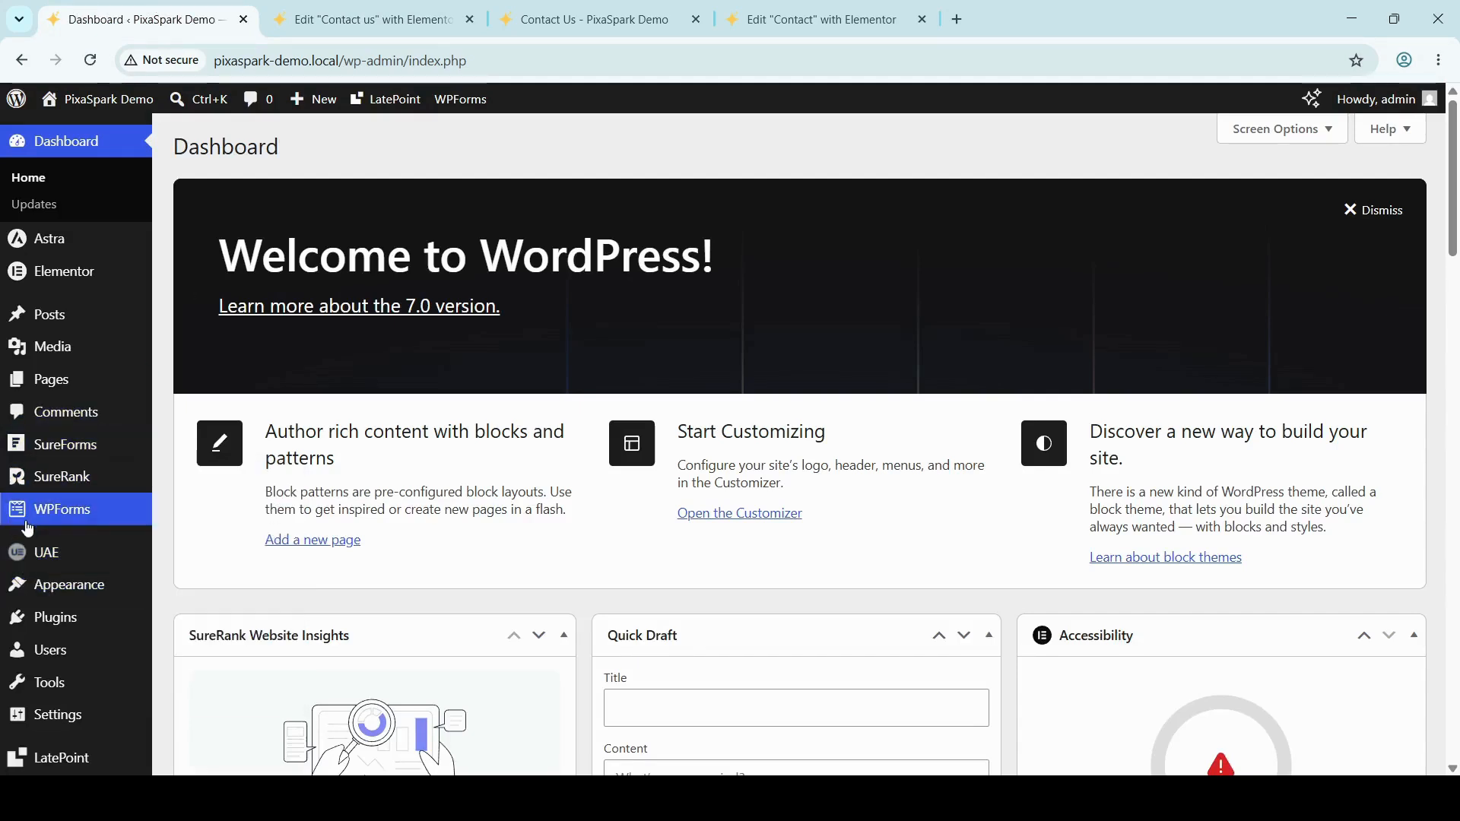
mouse_move(37, 523)
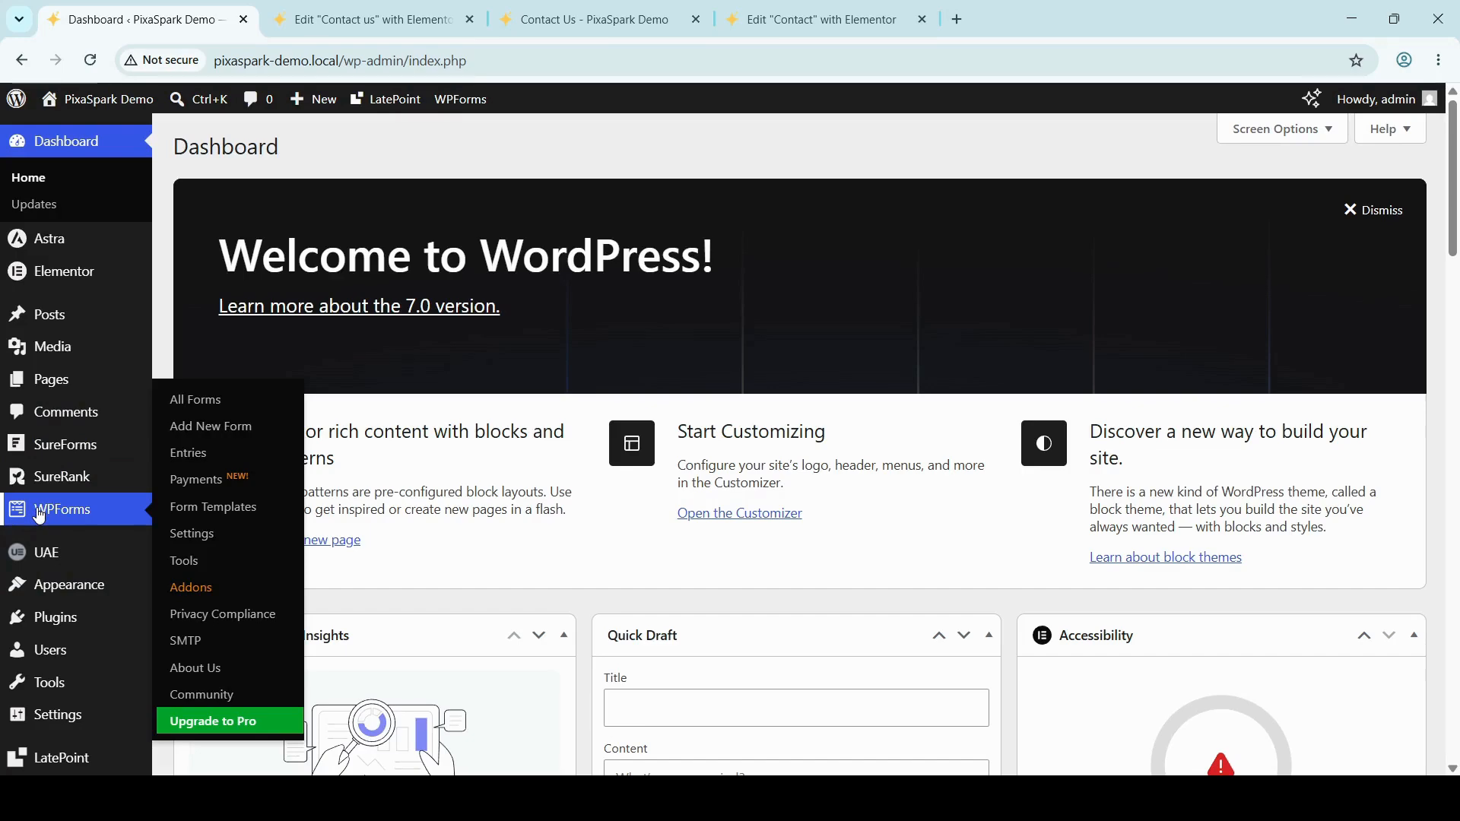
left_click(40, 514)
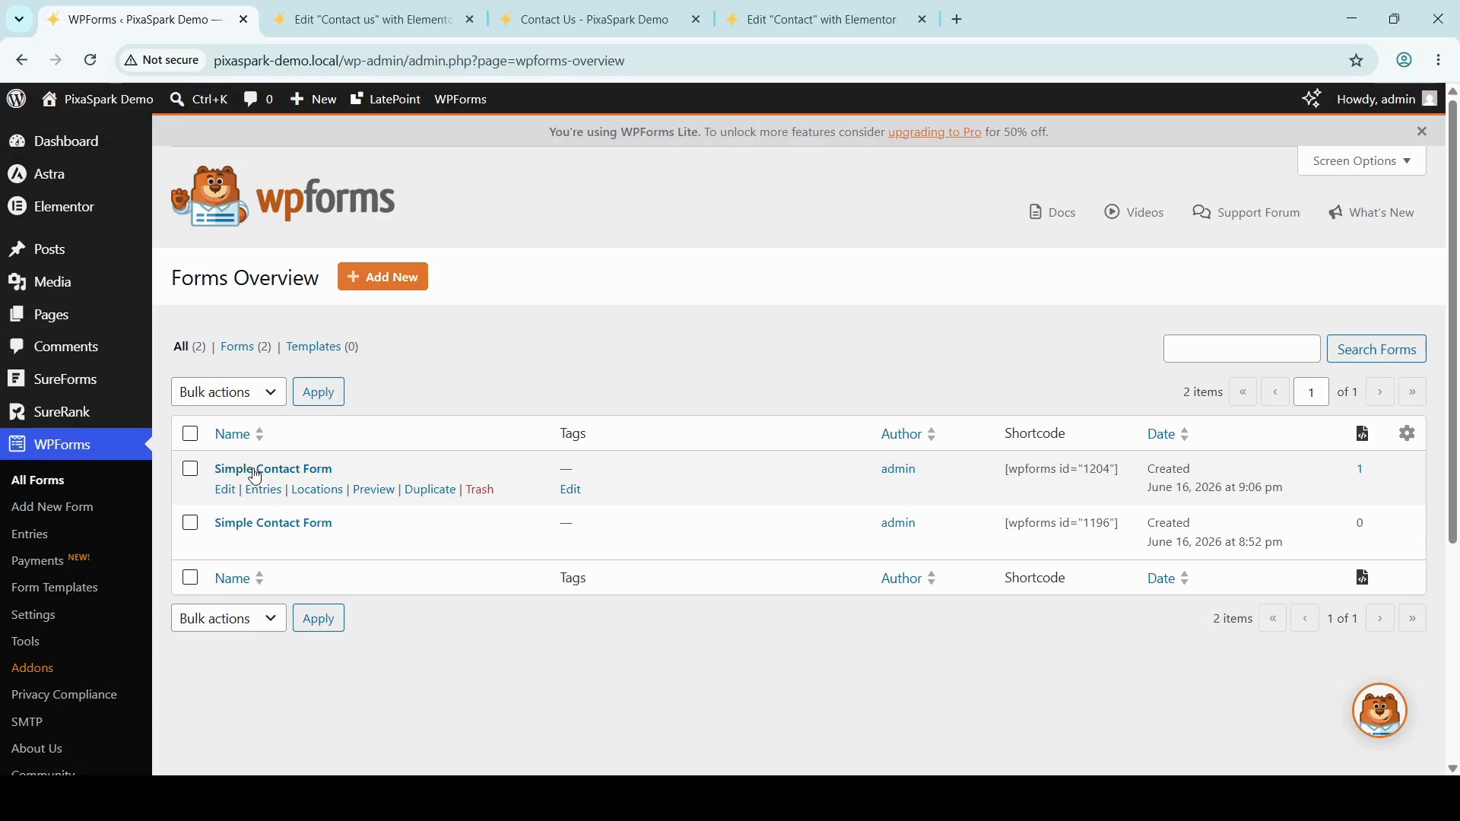
left_click(225, 491)
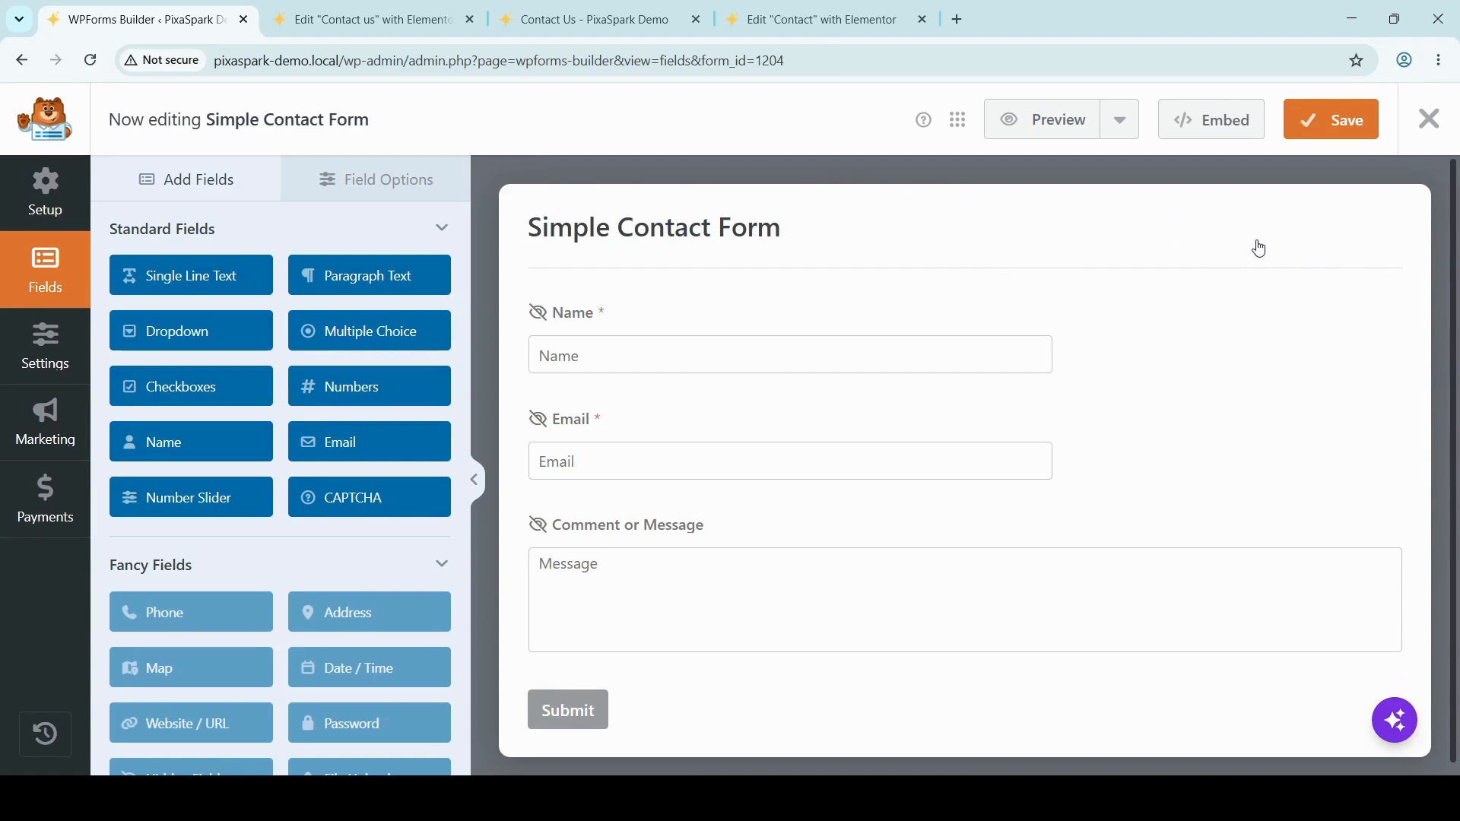
left_click(1219, 123)
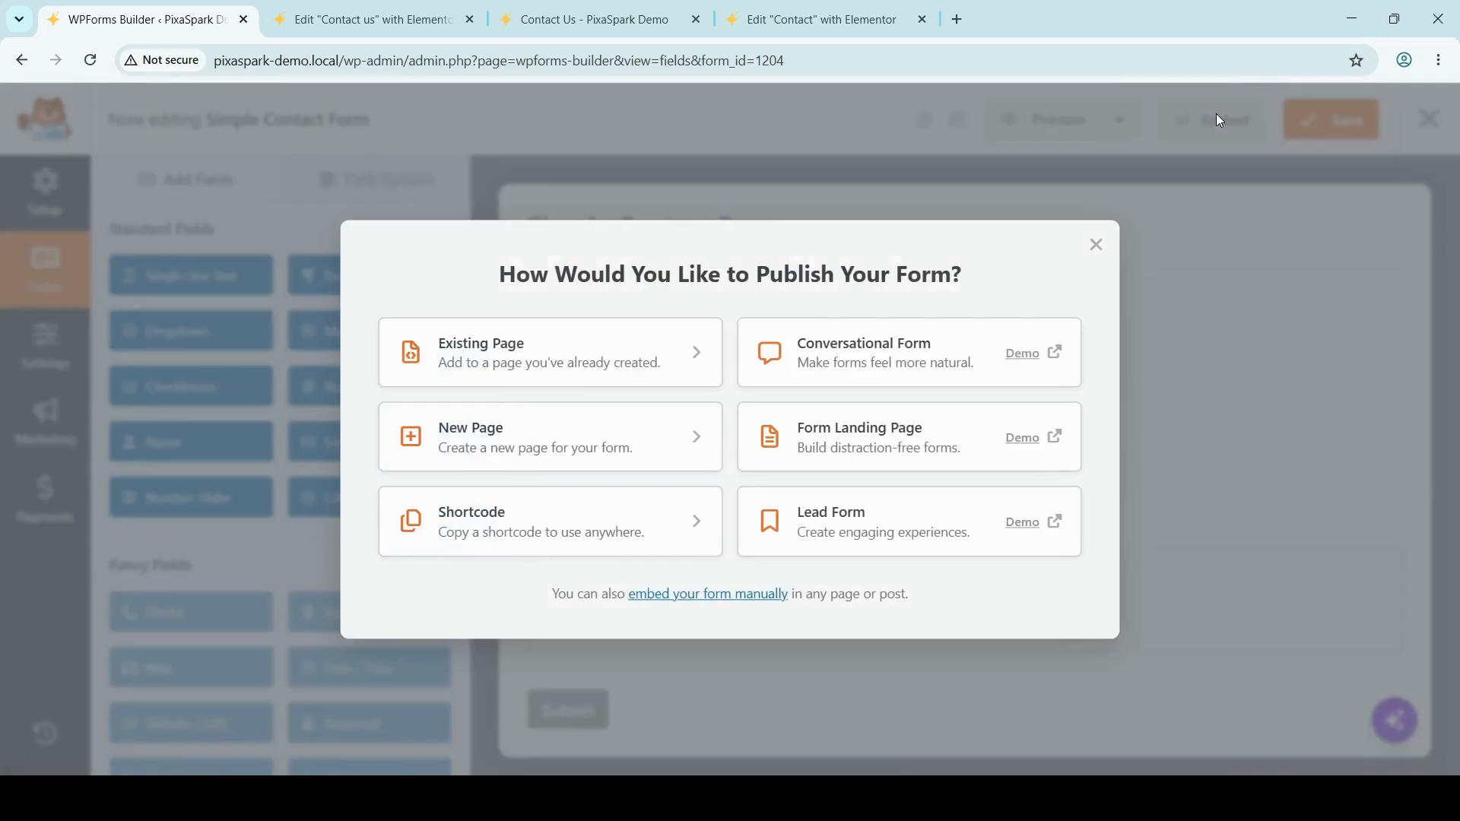
left_click(682, 522)
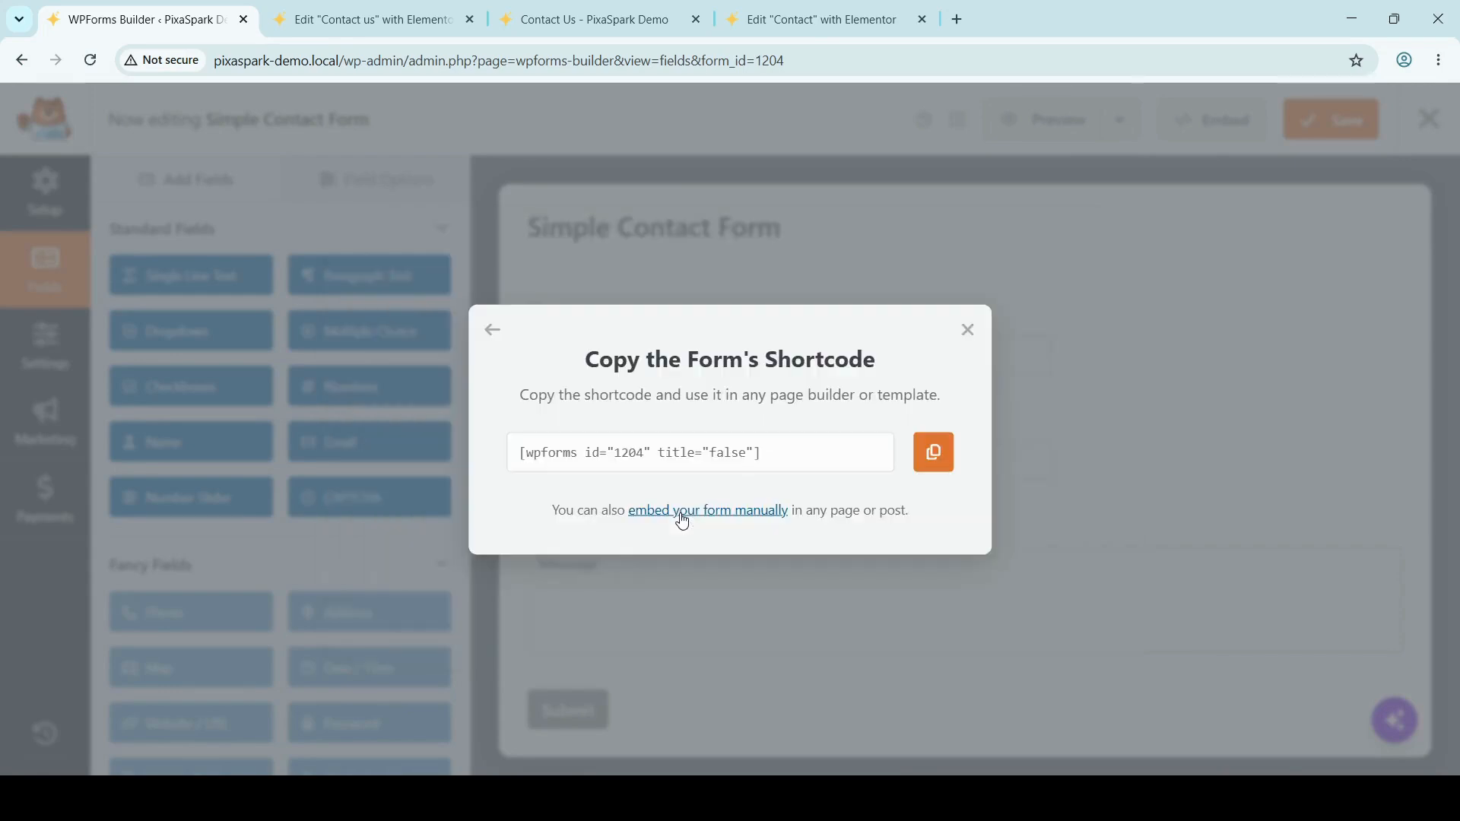
left_click(940, 459)
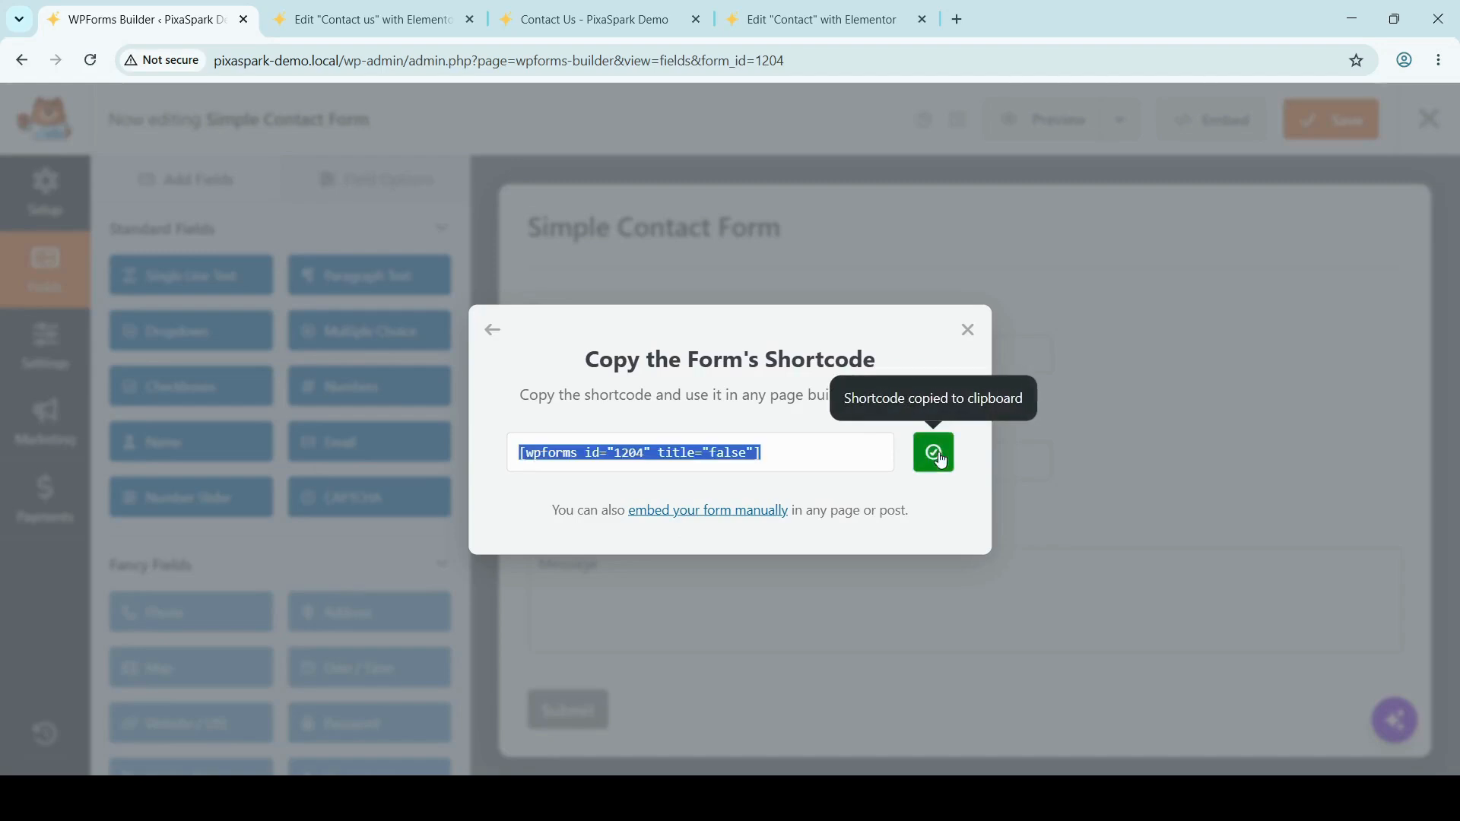
Return to the Elementor page and paste the shortcode [wpforms id="1204" title="false"] into the Shortcode widget.
left_click(383, 8)
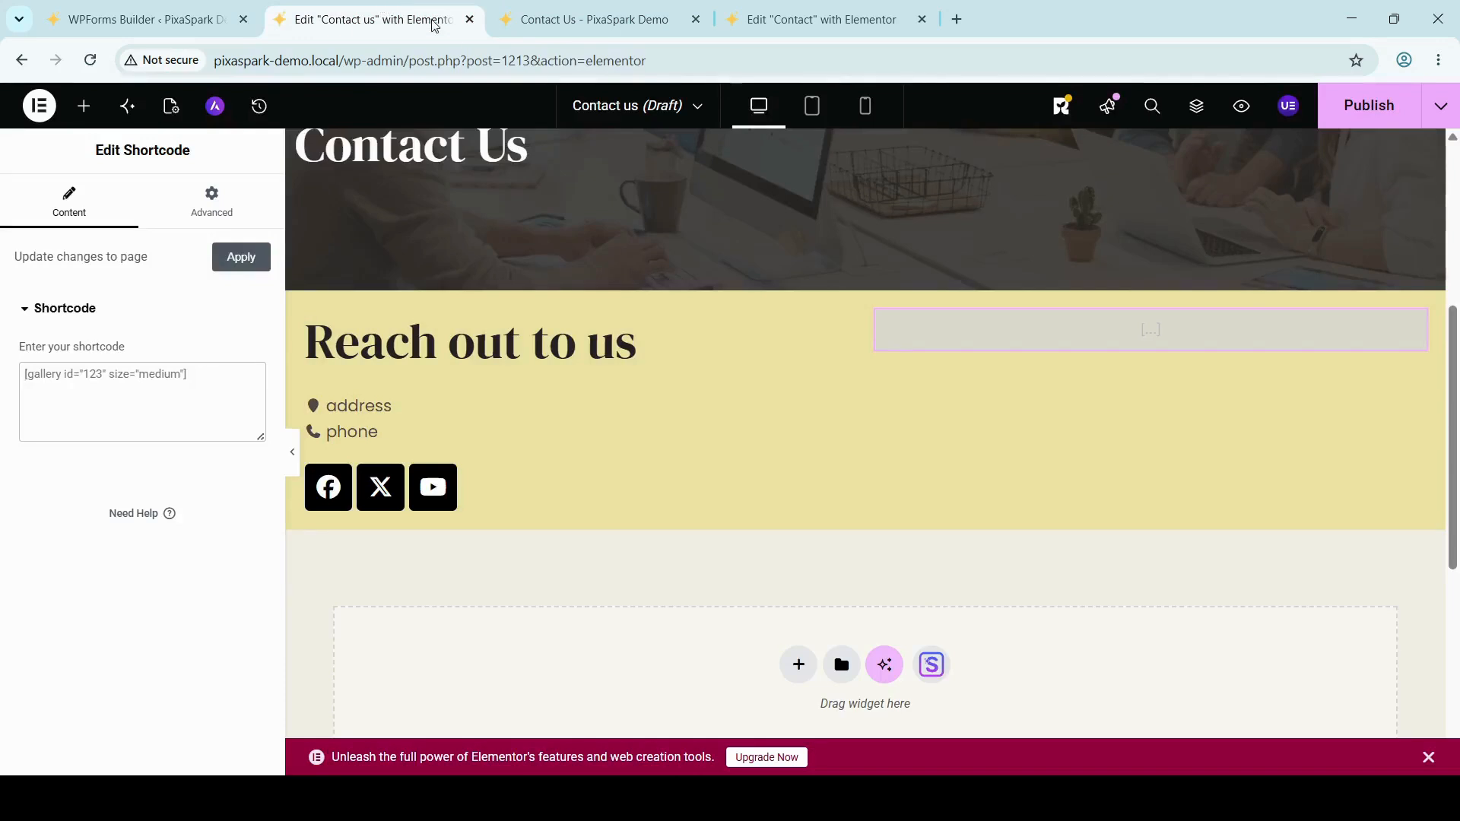
left_click(99, 400)
key("ctrl+v")
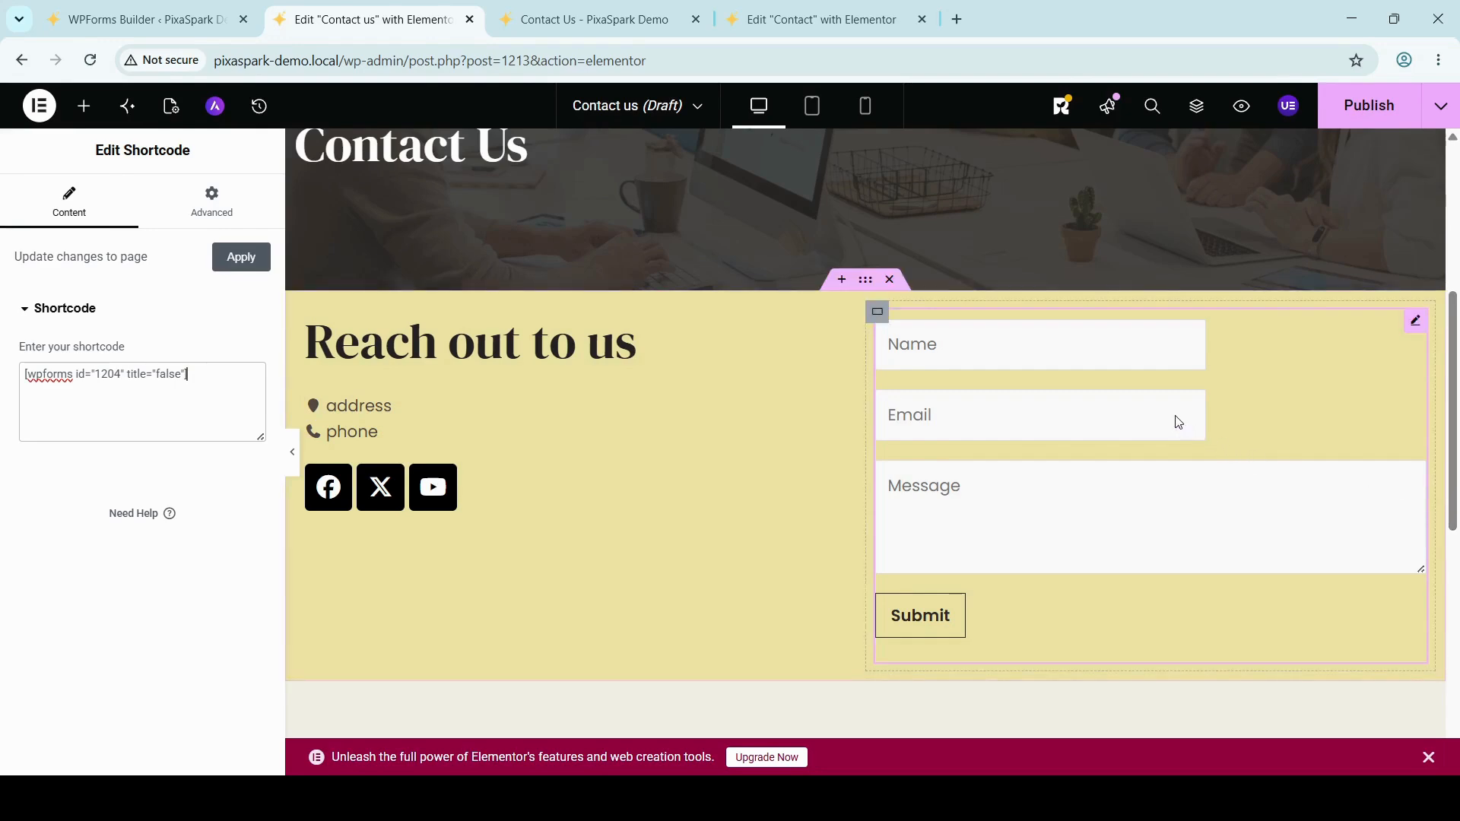
scroll(1177, 422, "up", 1)
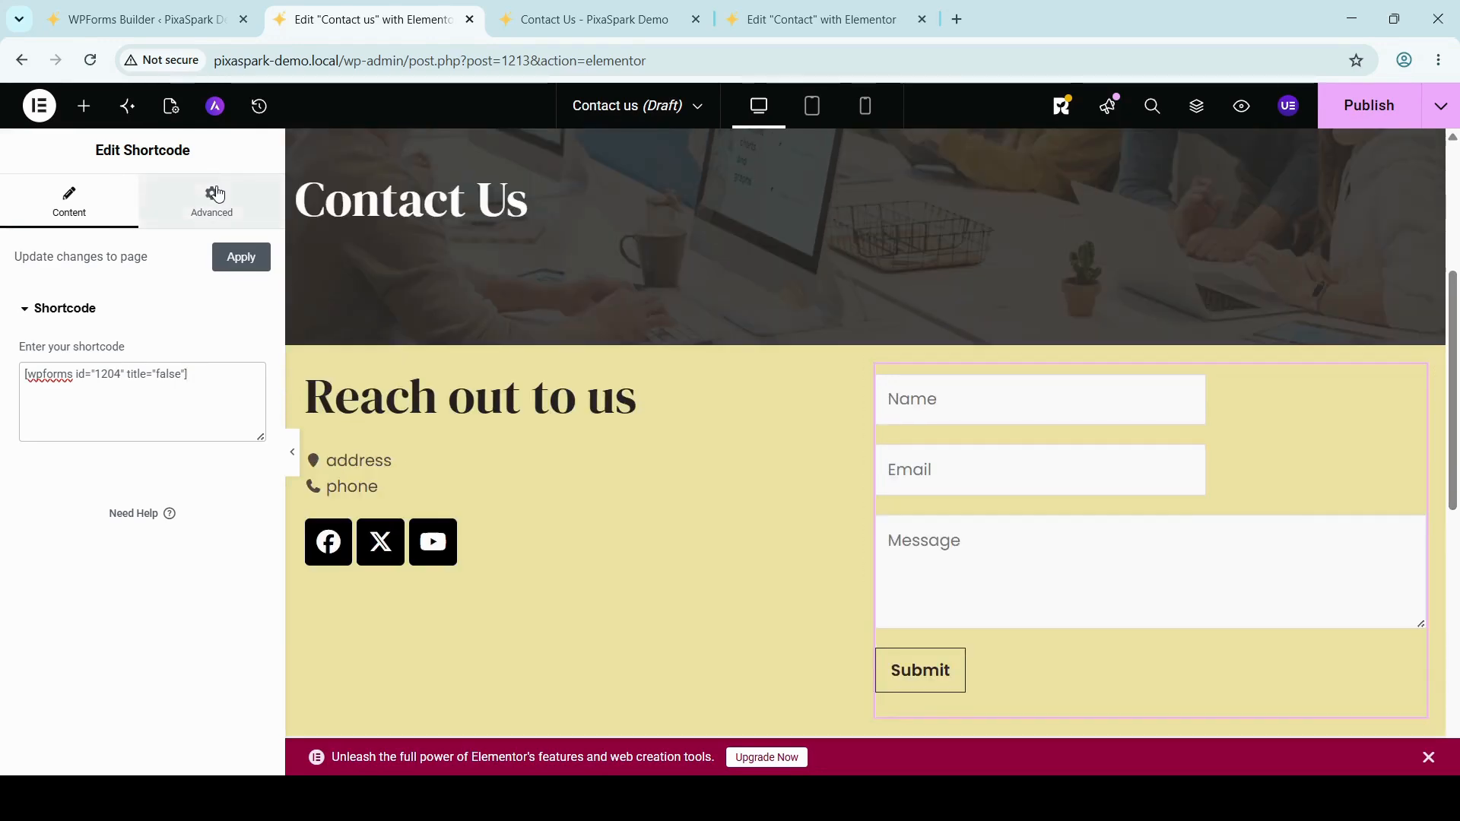
Set the padding of the Shortcode widget to 20 px on all sides.
left_click(213, 198)
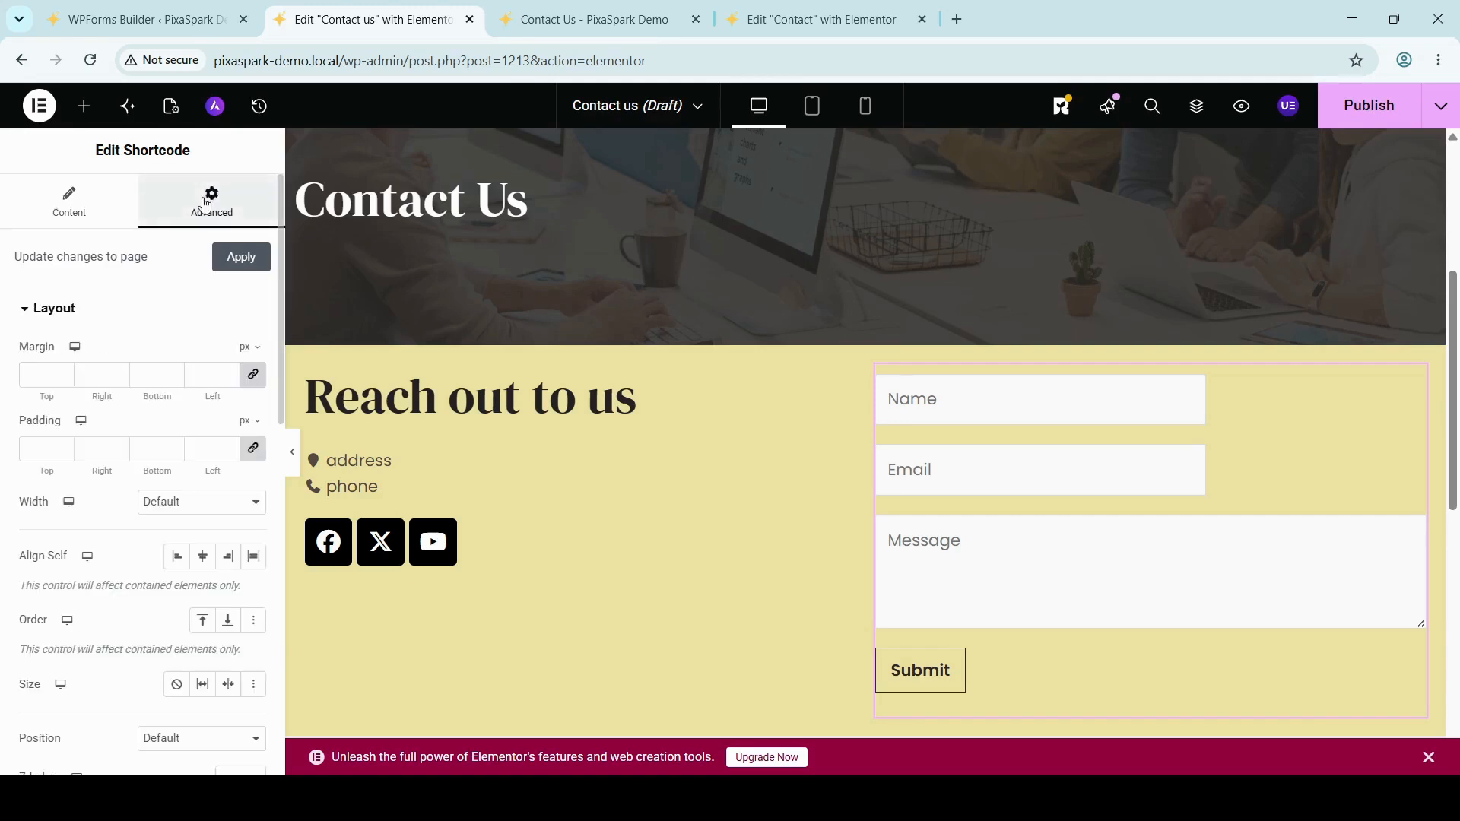
left_click(43, 448)
type("10")
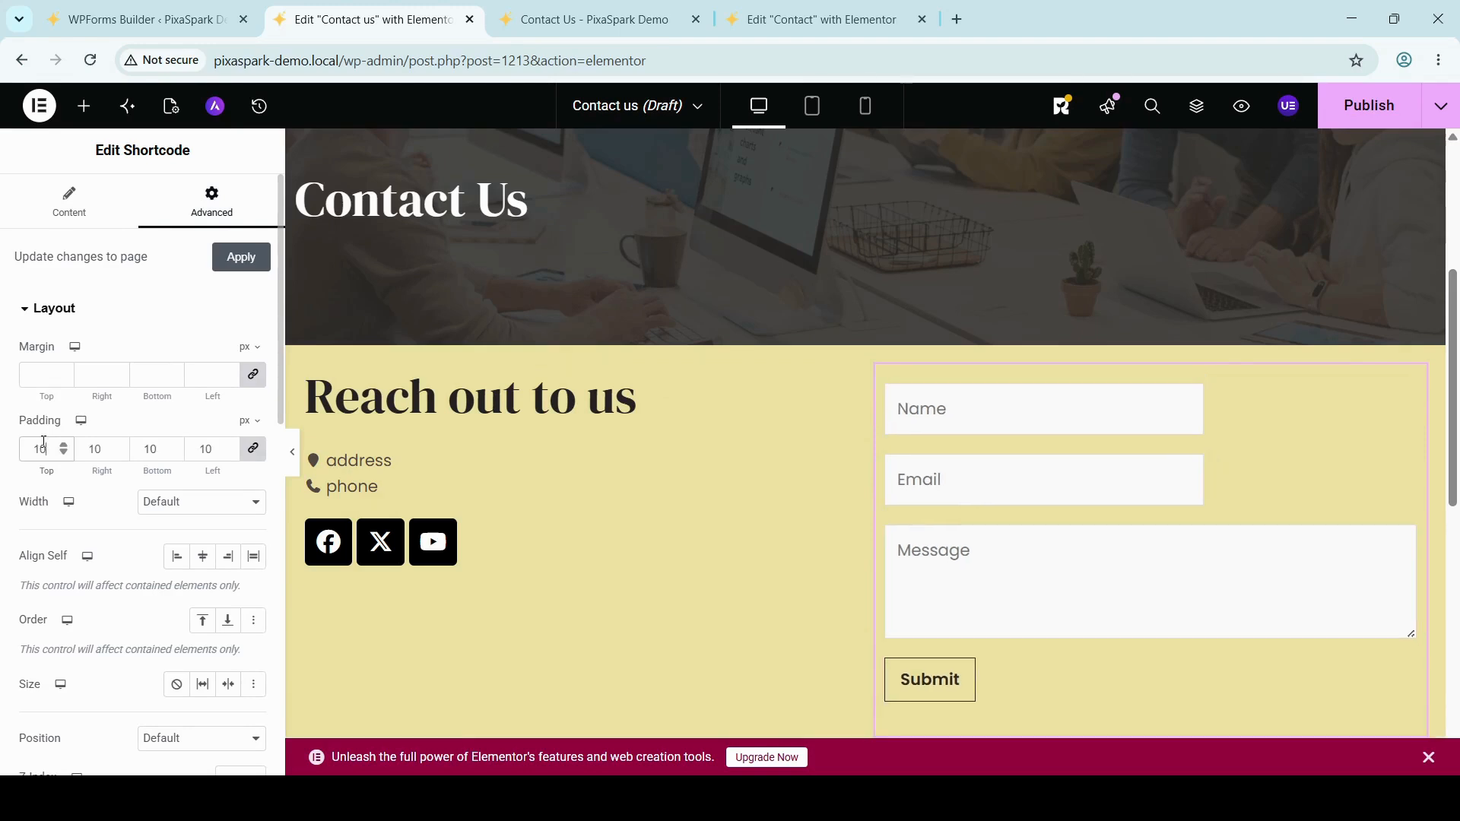
key("BackSpace")
key("BackSpace")
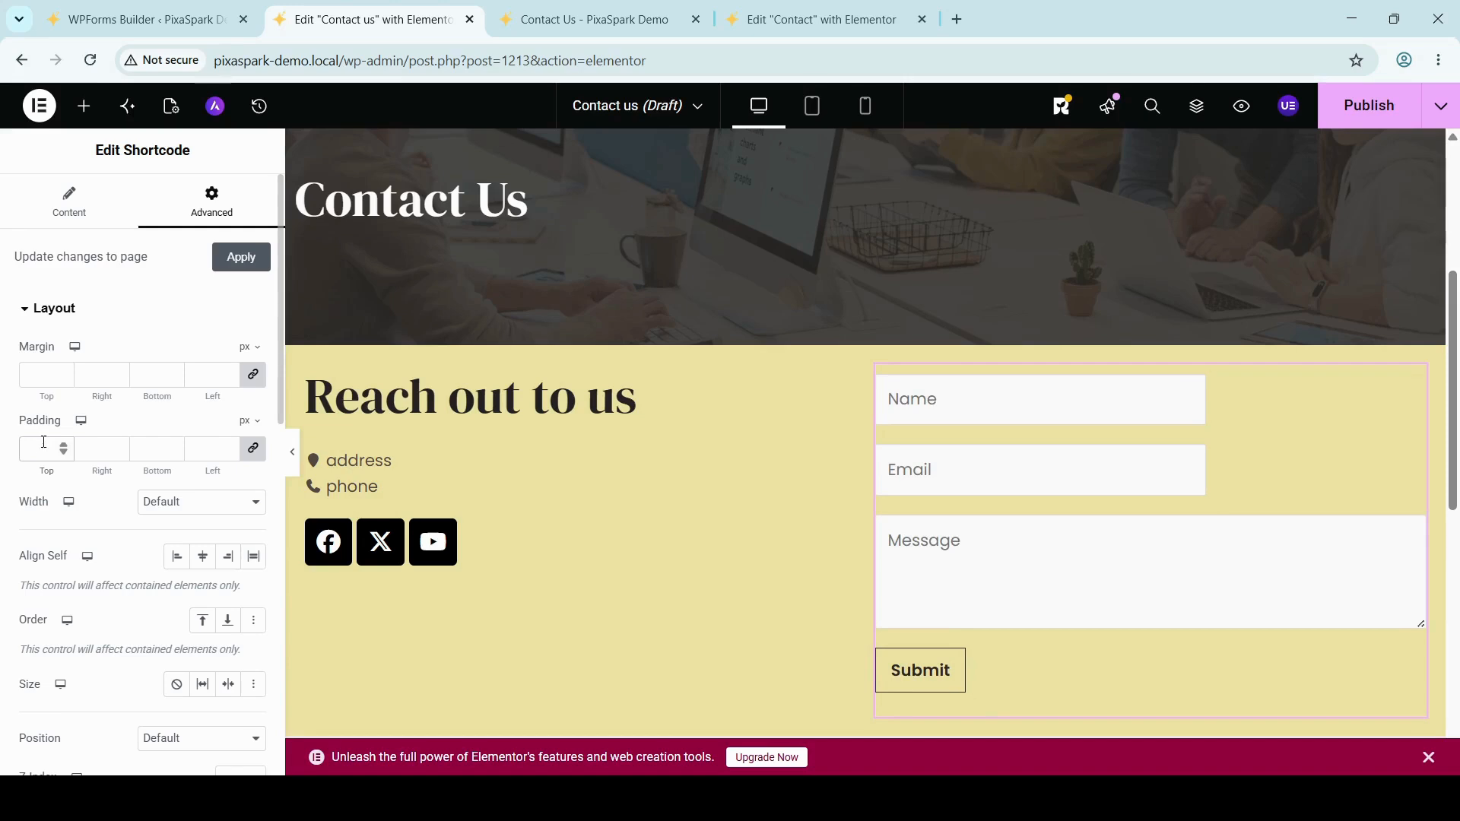
type("20")
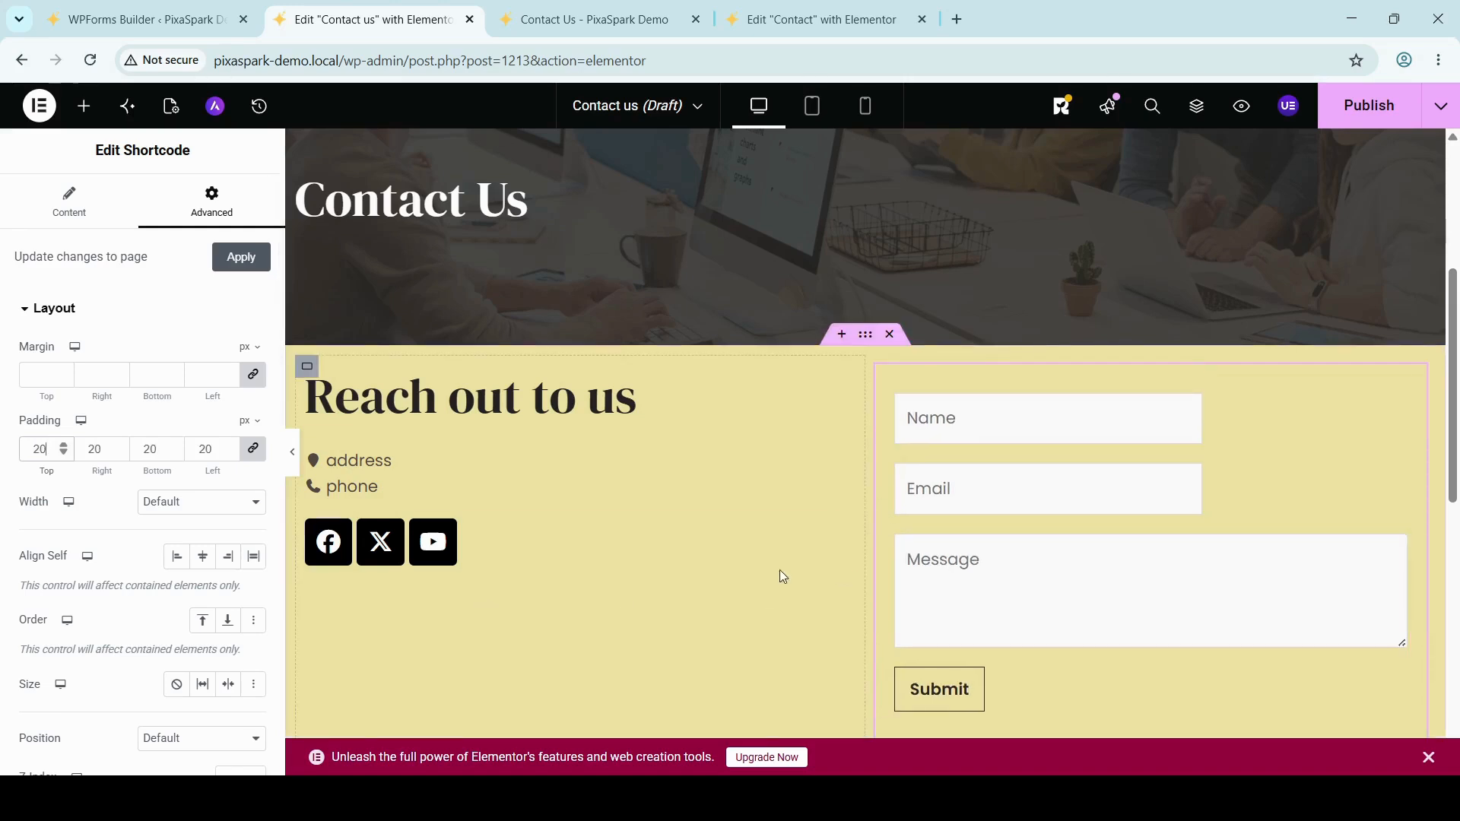
Give the Shortcode widget a classic background in white, #FFFFFF.
scroll(629, 587, "down", 1)
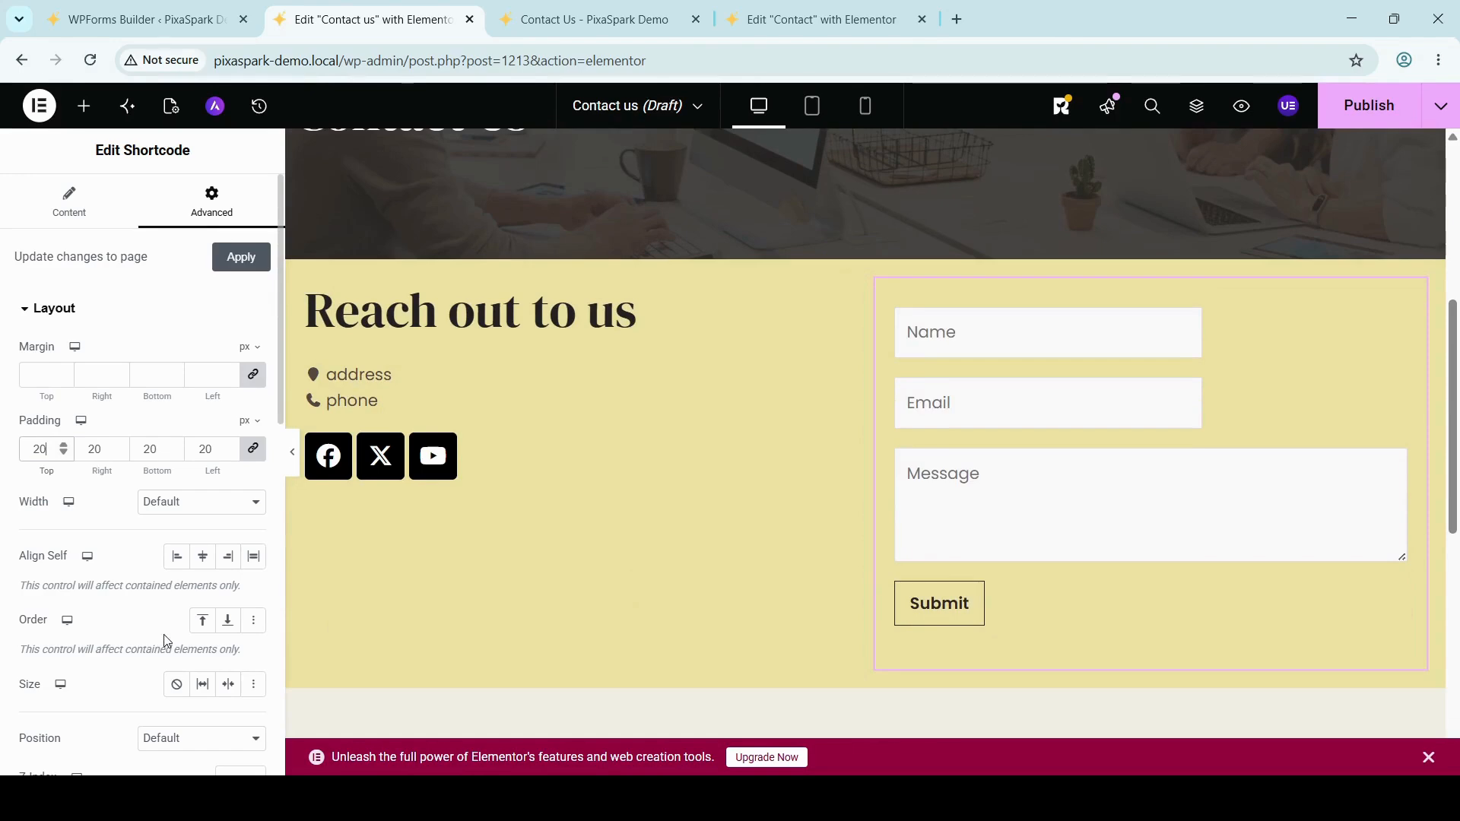
scroll(137, 616, "down", 4)
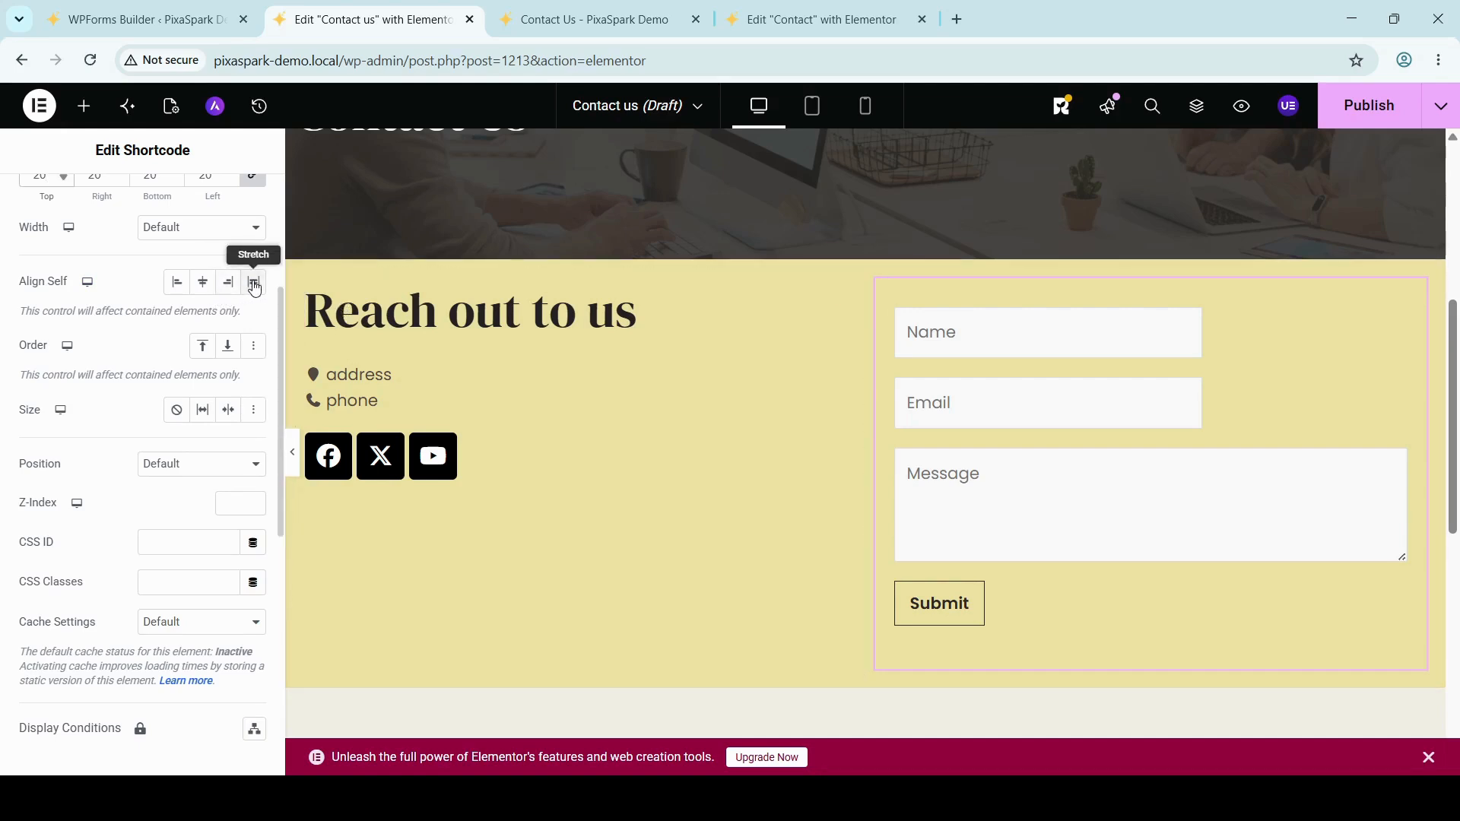
scroll(140, 476, "down", 3)
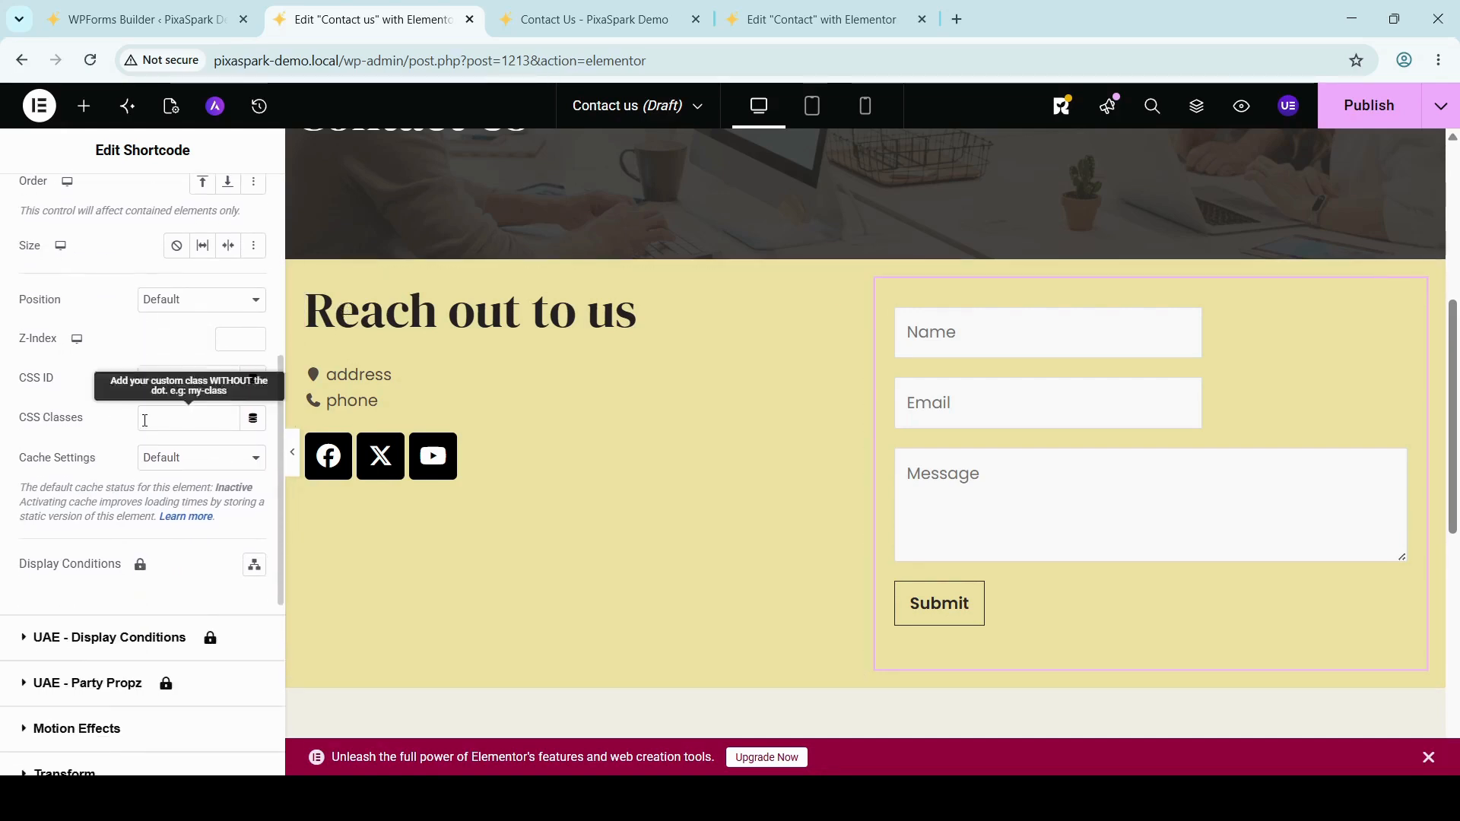
scroll(131, 536, "down", 5)
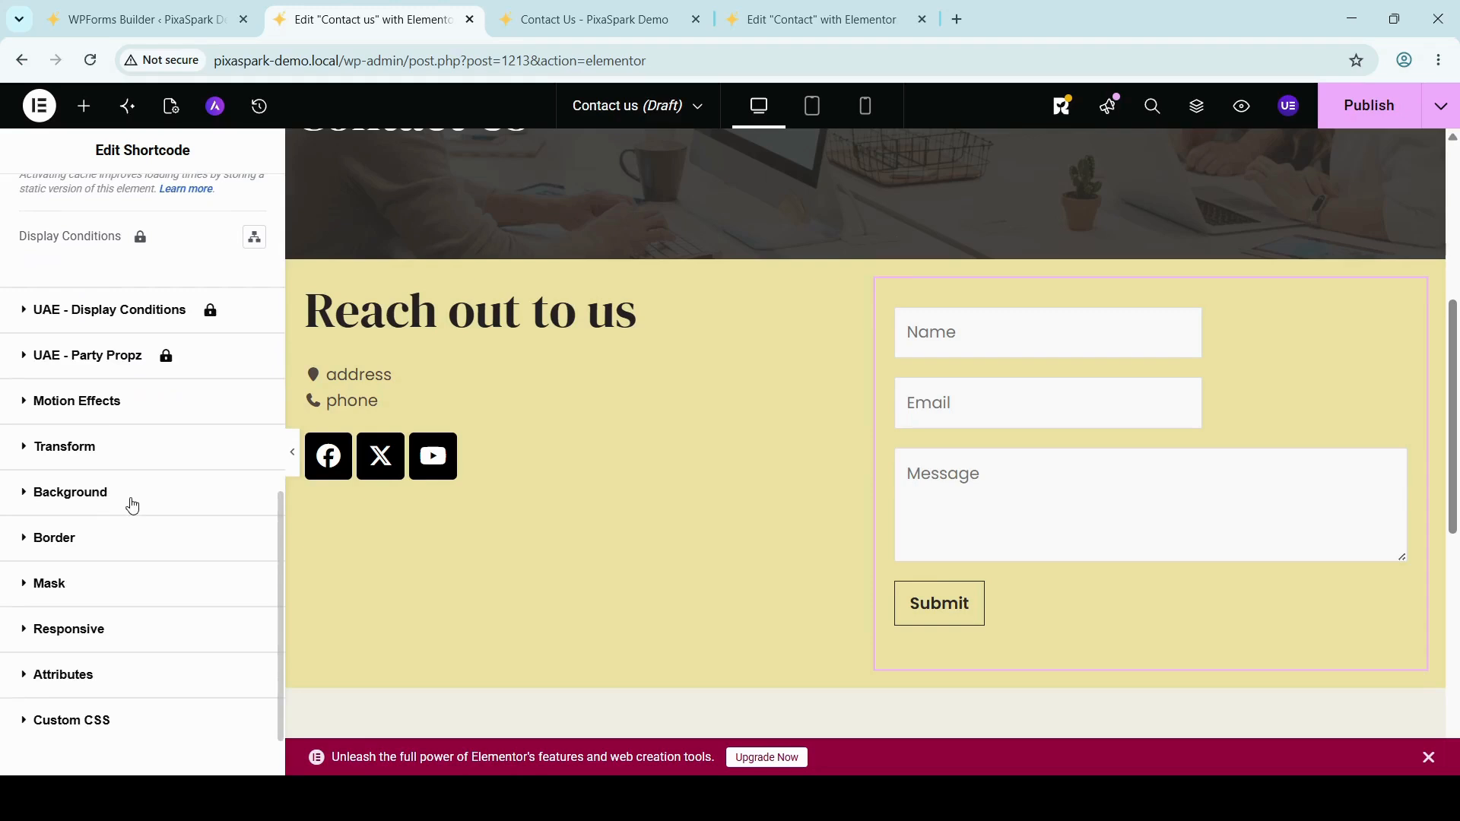
left_click(131, 499)
scroll(150, 587, "down", 3)
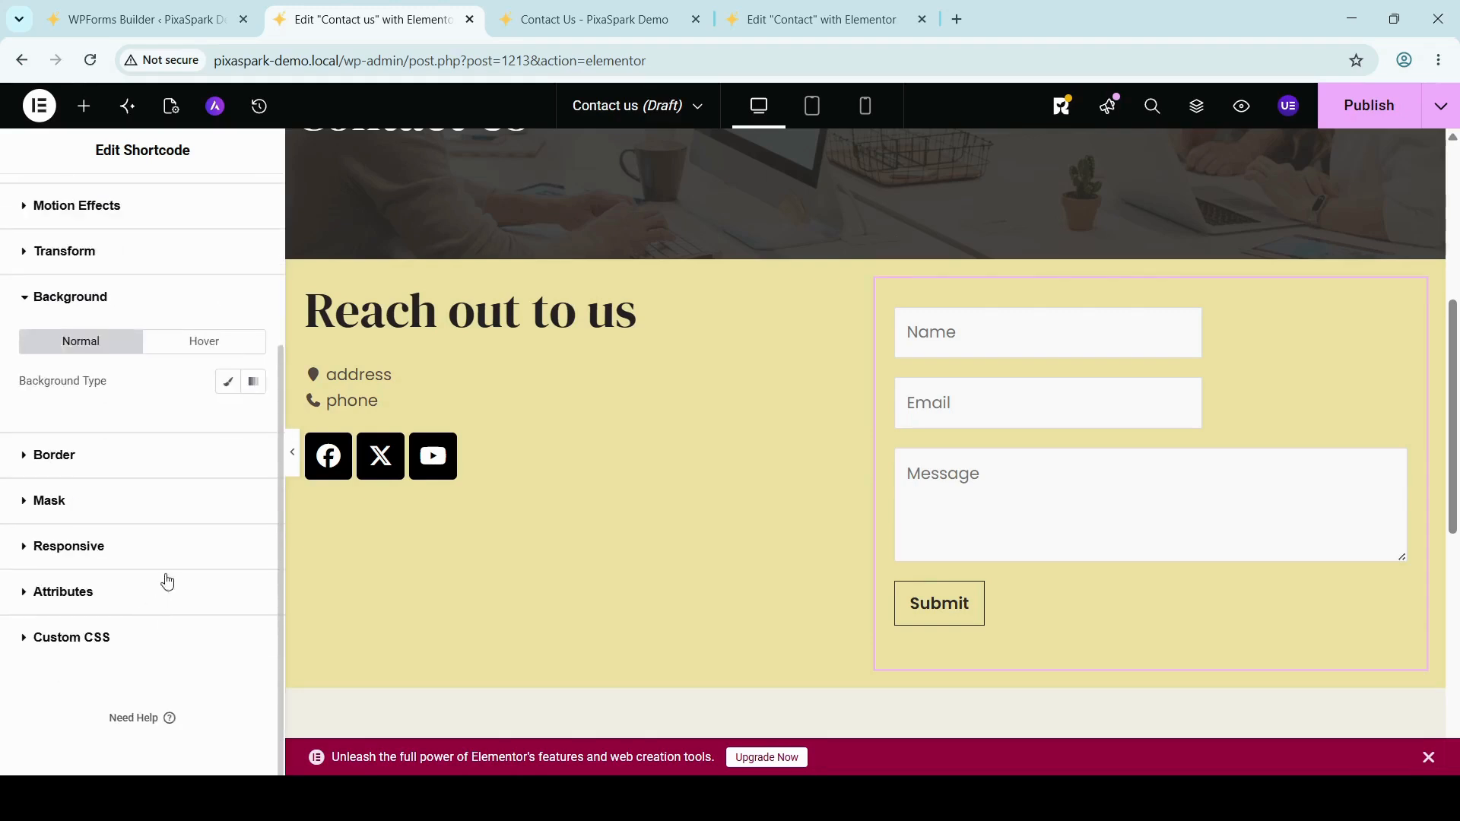
left_click(226, 382)
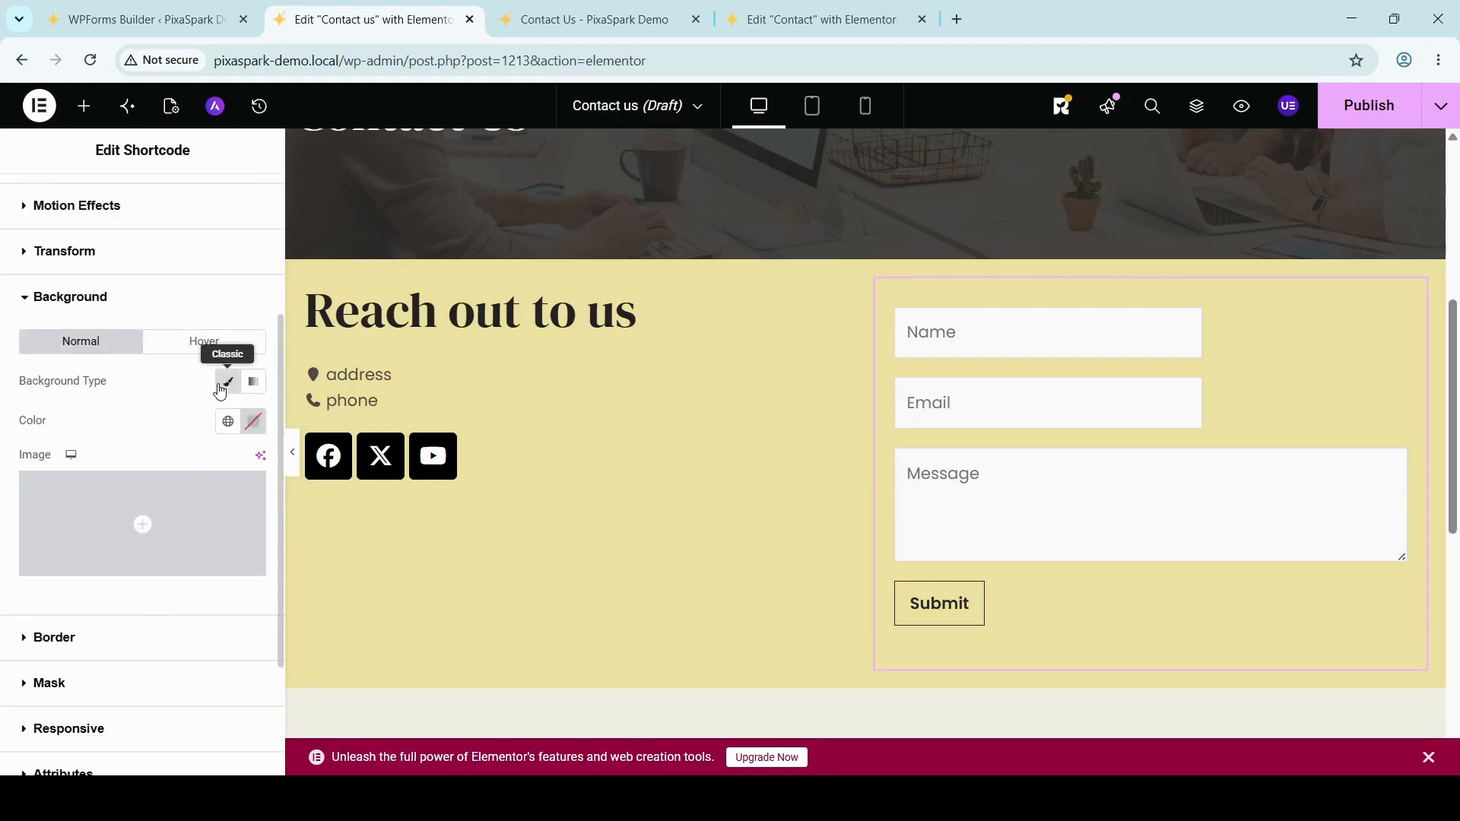
left_click(254, 421)
left_click(172, 562)
left_click_drag(160, 545, 125, 499)
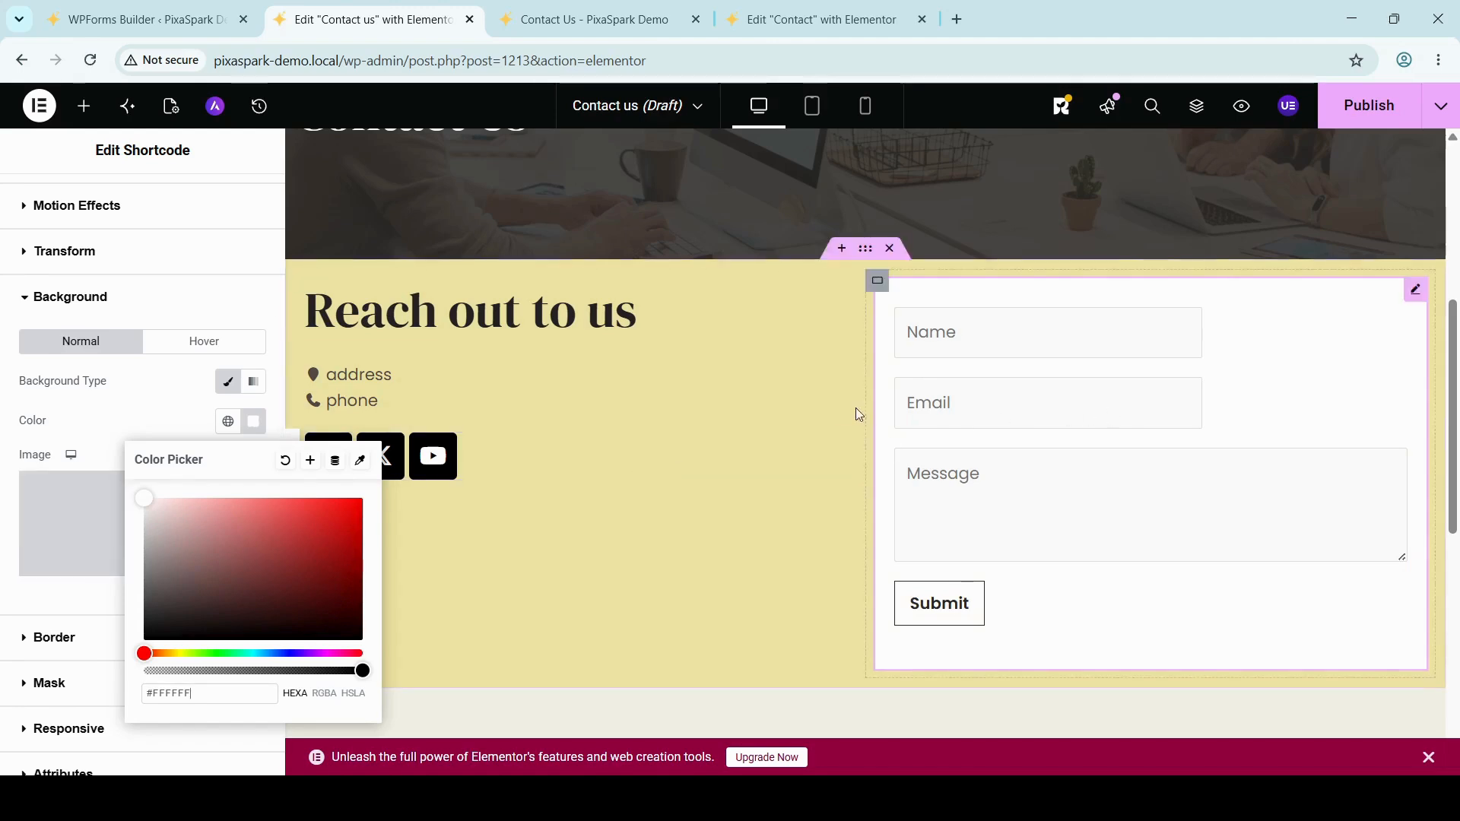
left_click(208, 311)
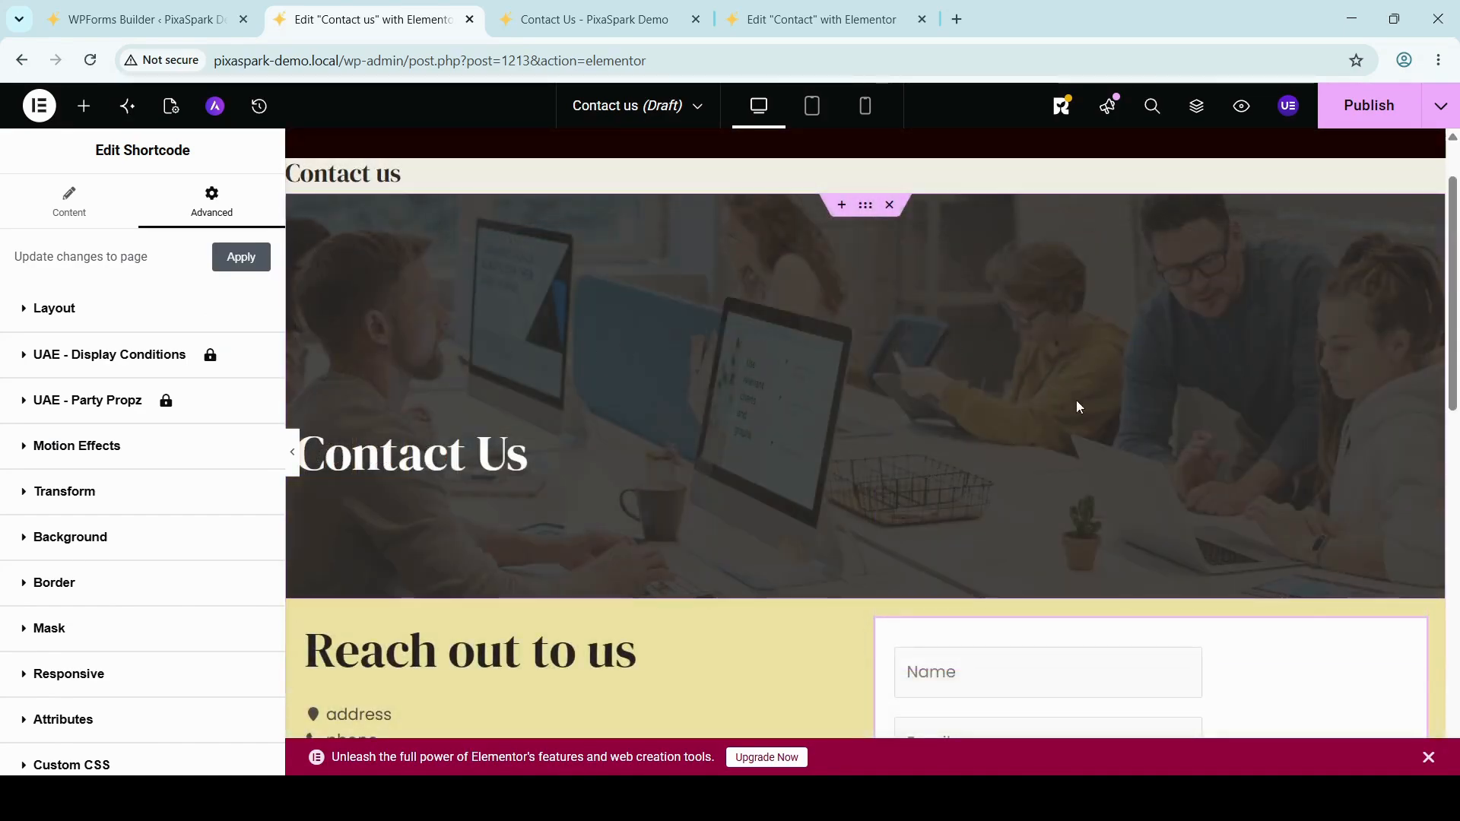
Look over the finished Contact us layout, publish the page and open the live version.
scroll(906, 415, "down", 3)
scroll(905, 415, "up", 3)
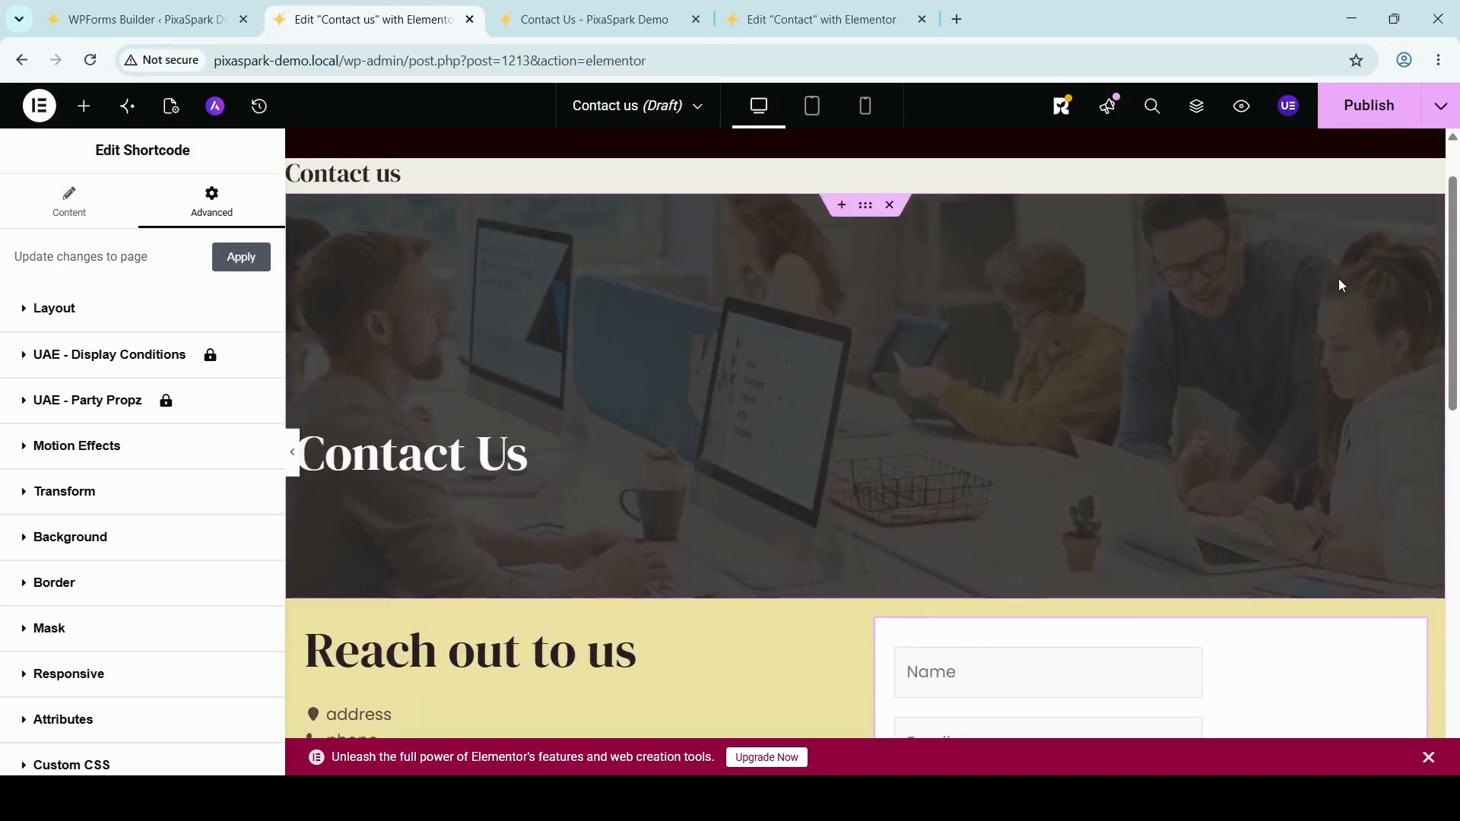
scroll(757, 435, "down", 5)
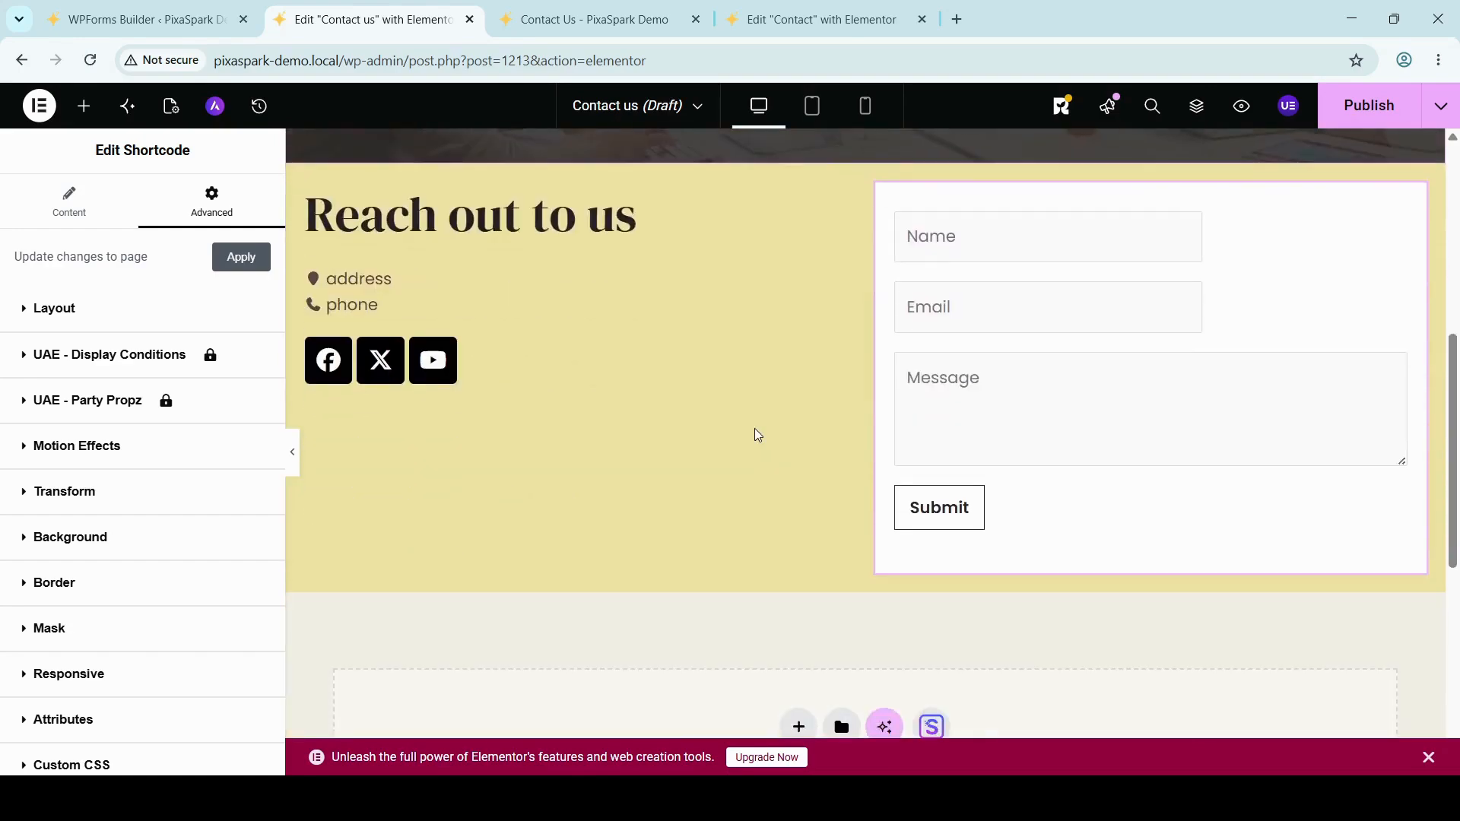
scroll(757, 435, "up", 4)
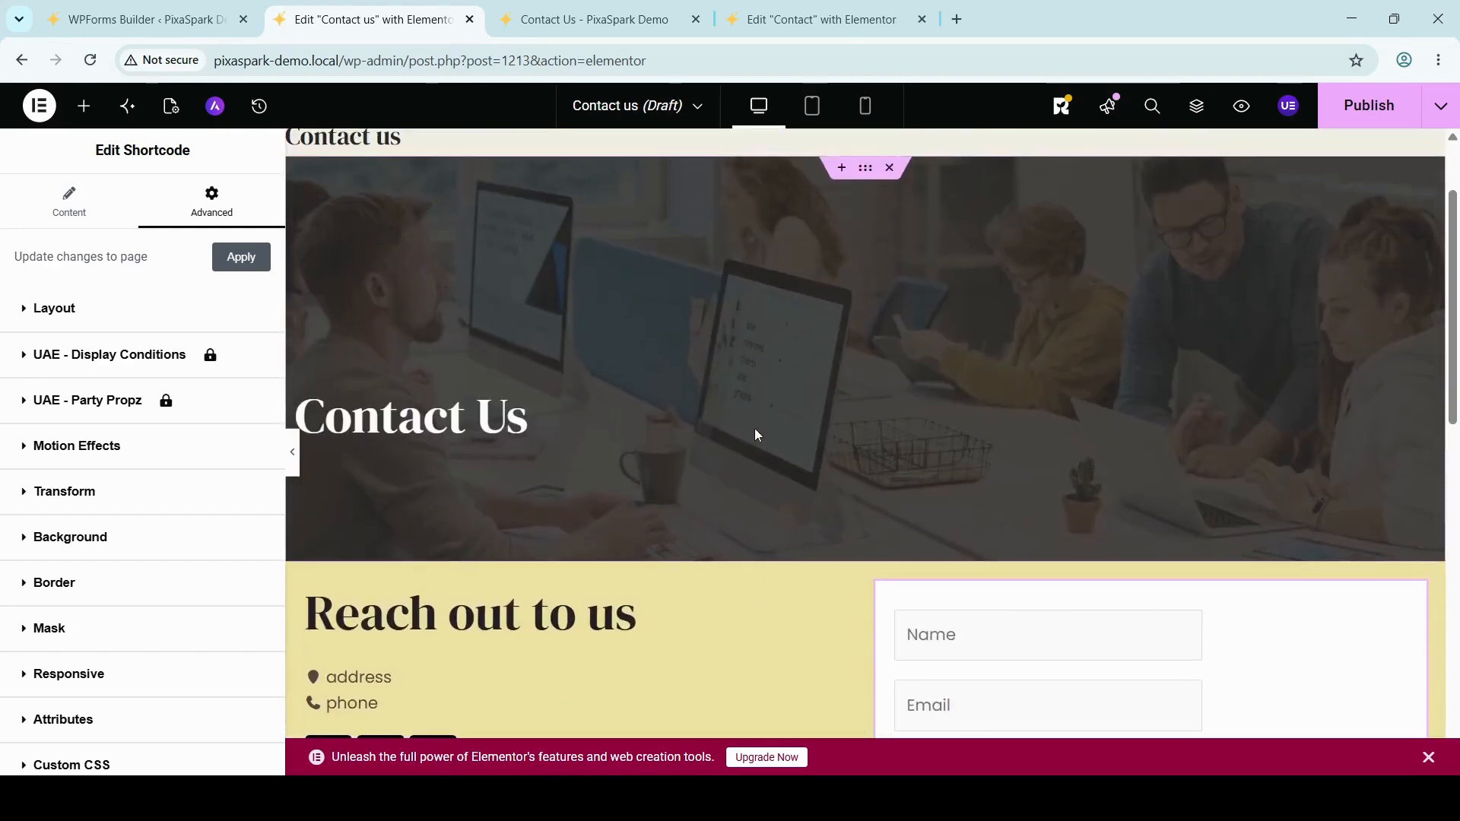
left_click(1357, 108)
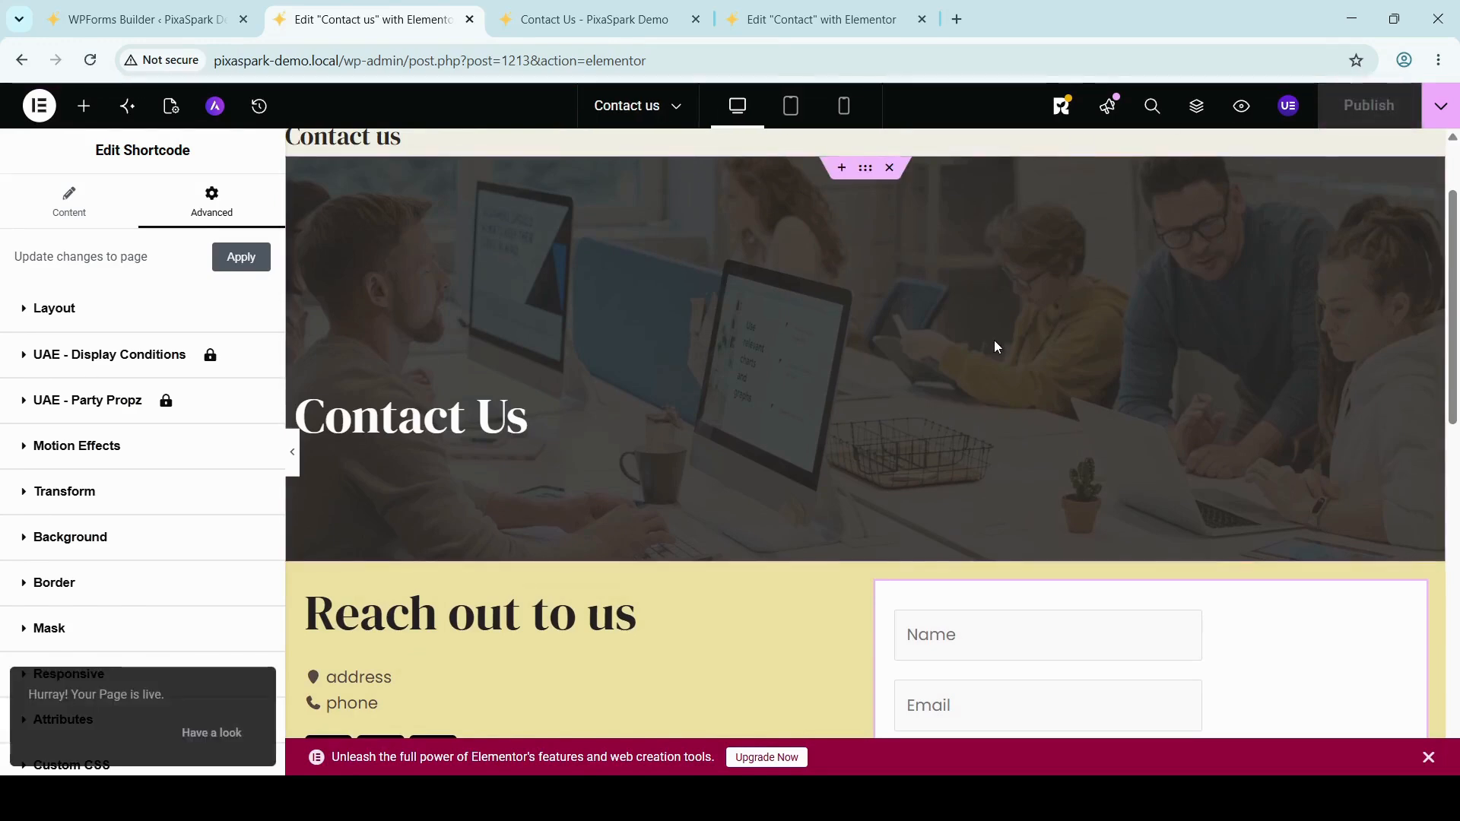
left_click(212, 734)
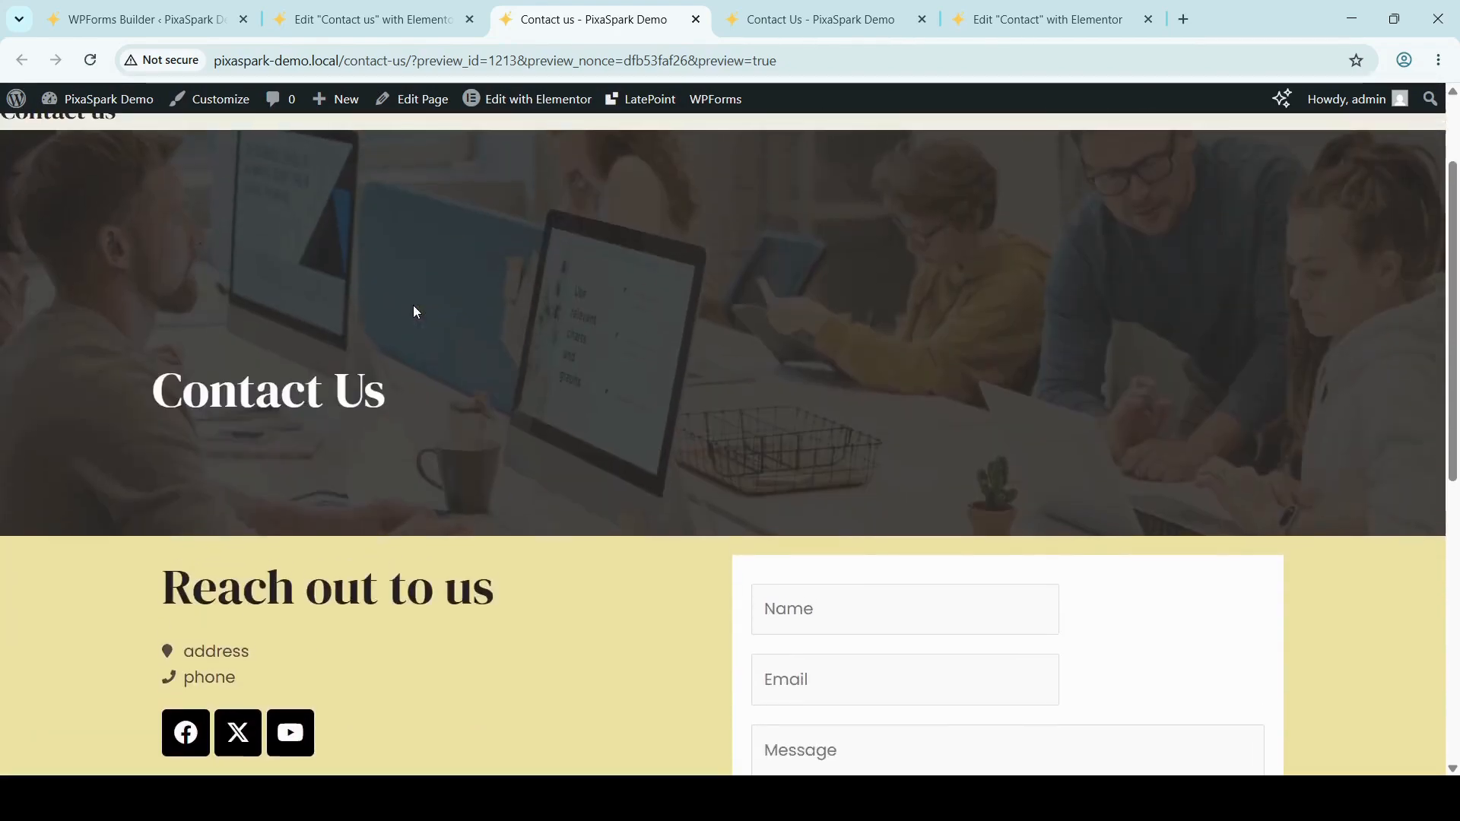
scroll(413, 312, "up", 2)
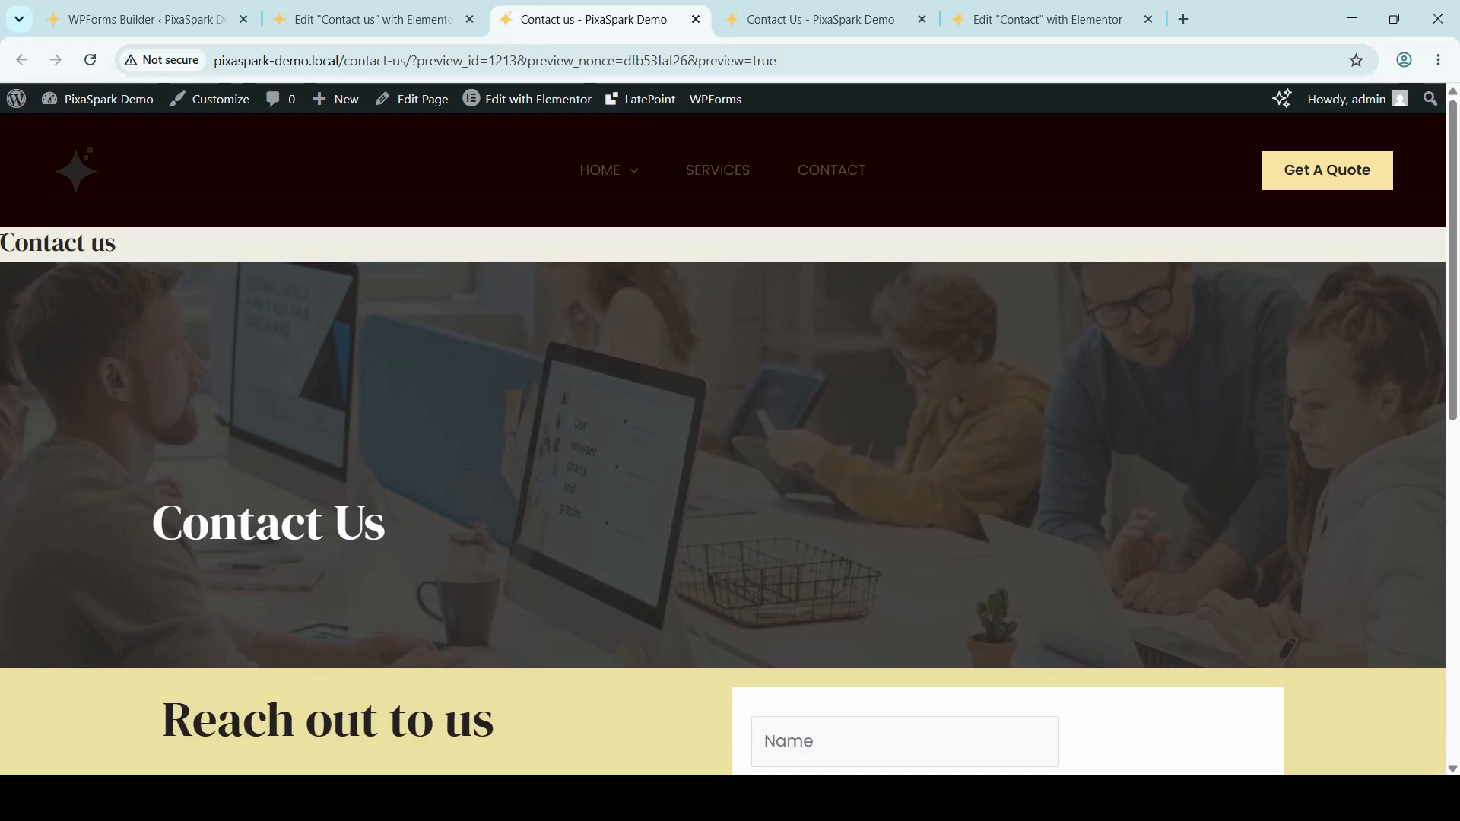
Open the Contact us page in the WordPress editor, hide its page title and save the page.
left_click_drag(2, 228, 162, 247)
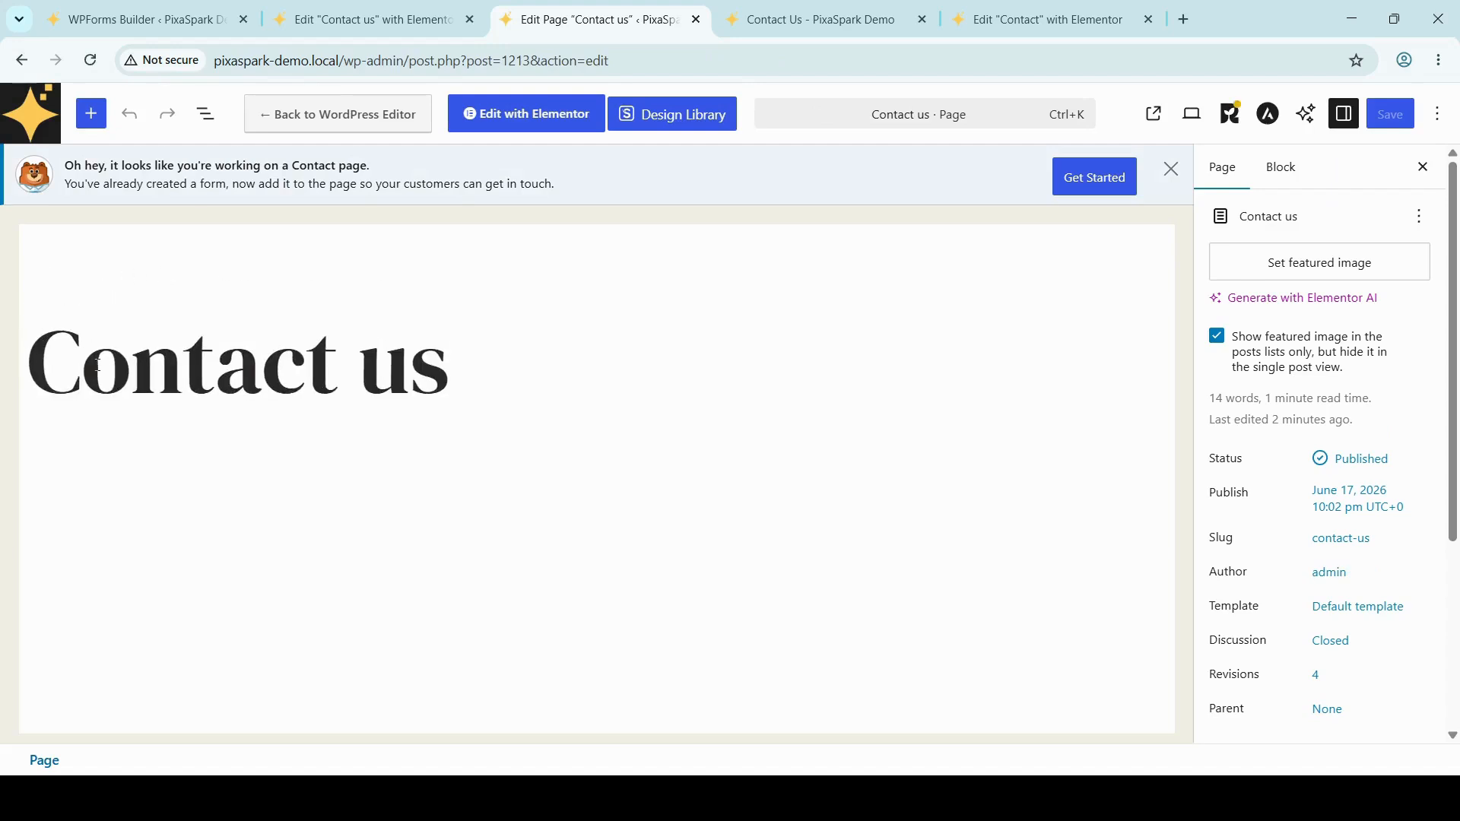
left_click(90, 348)
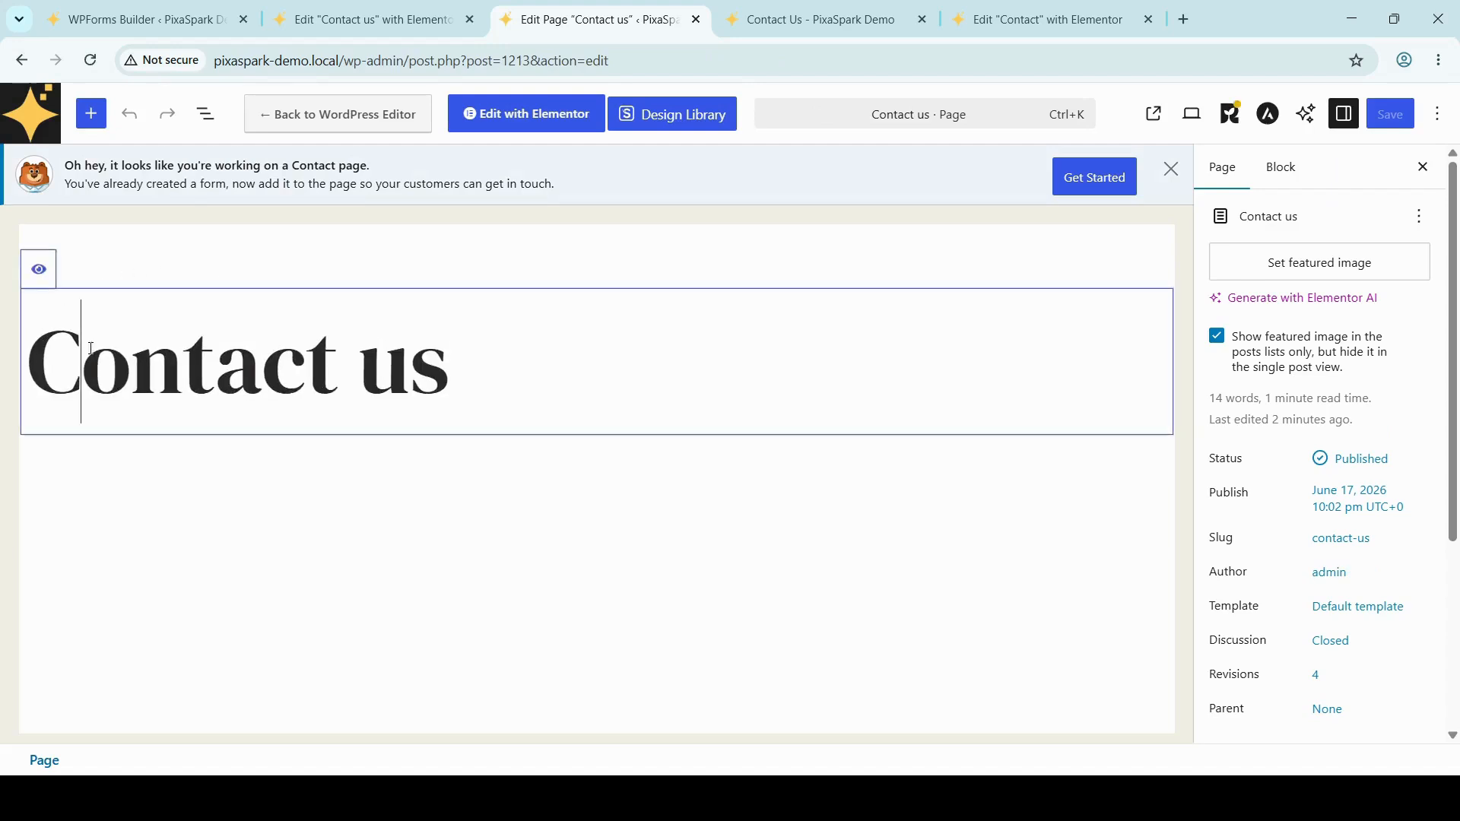
left_click(43, 273)
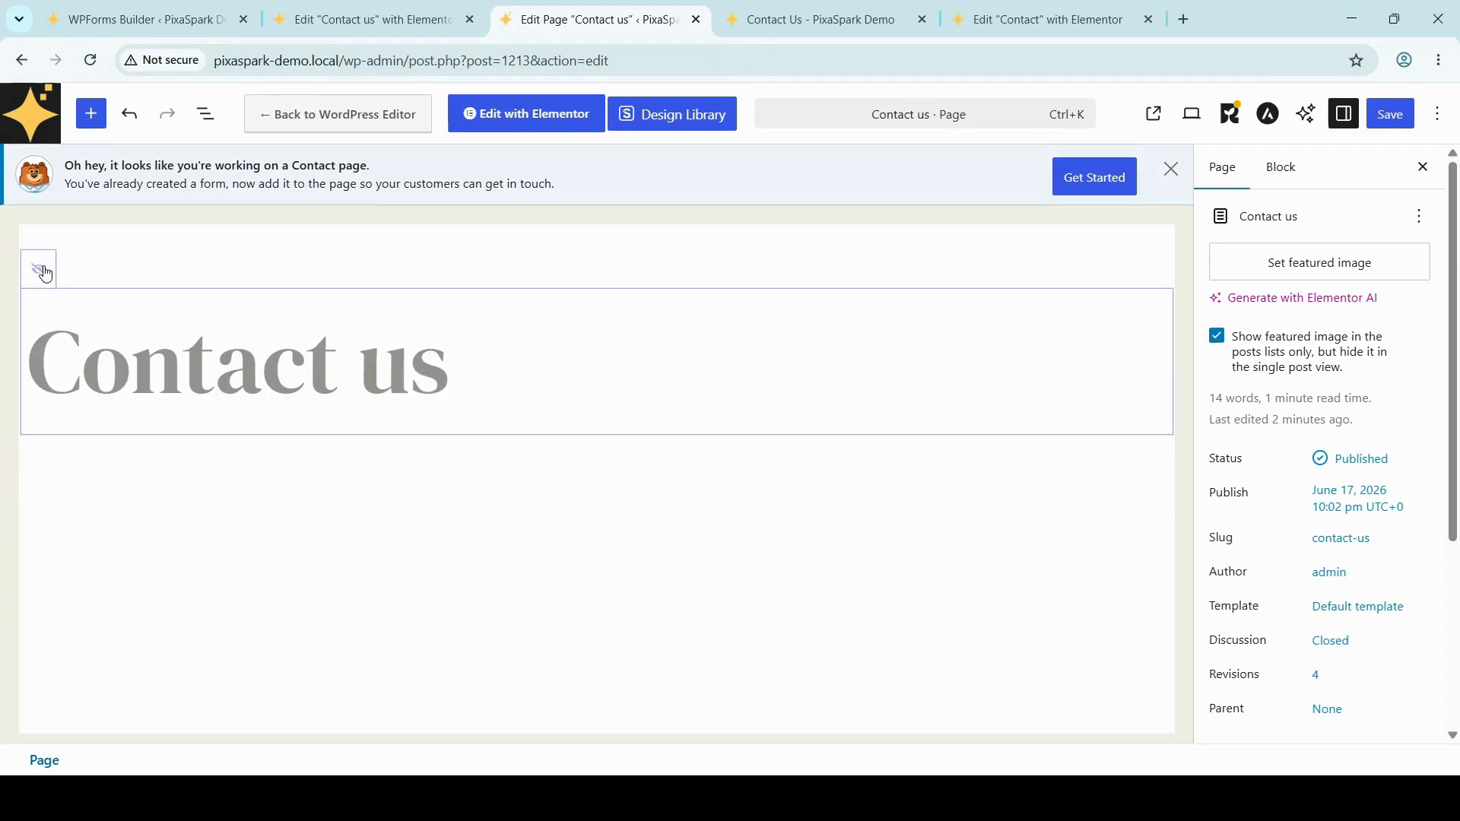
left_click(1394, 113)
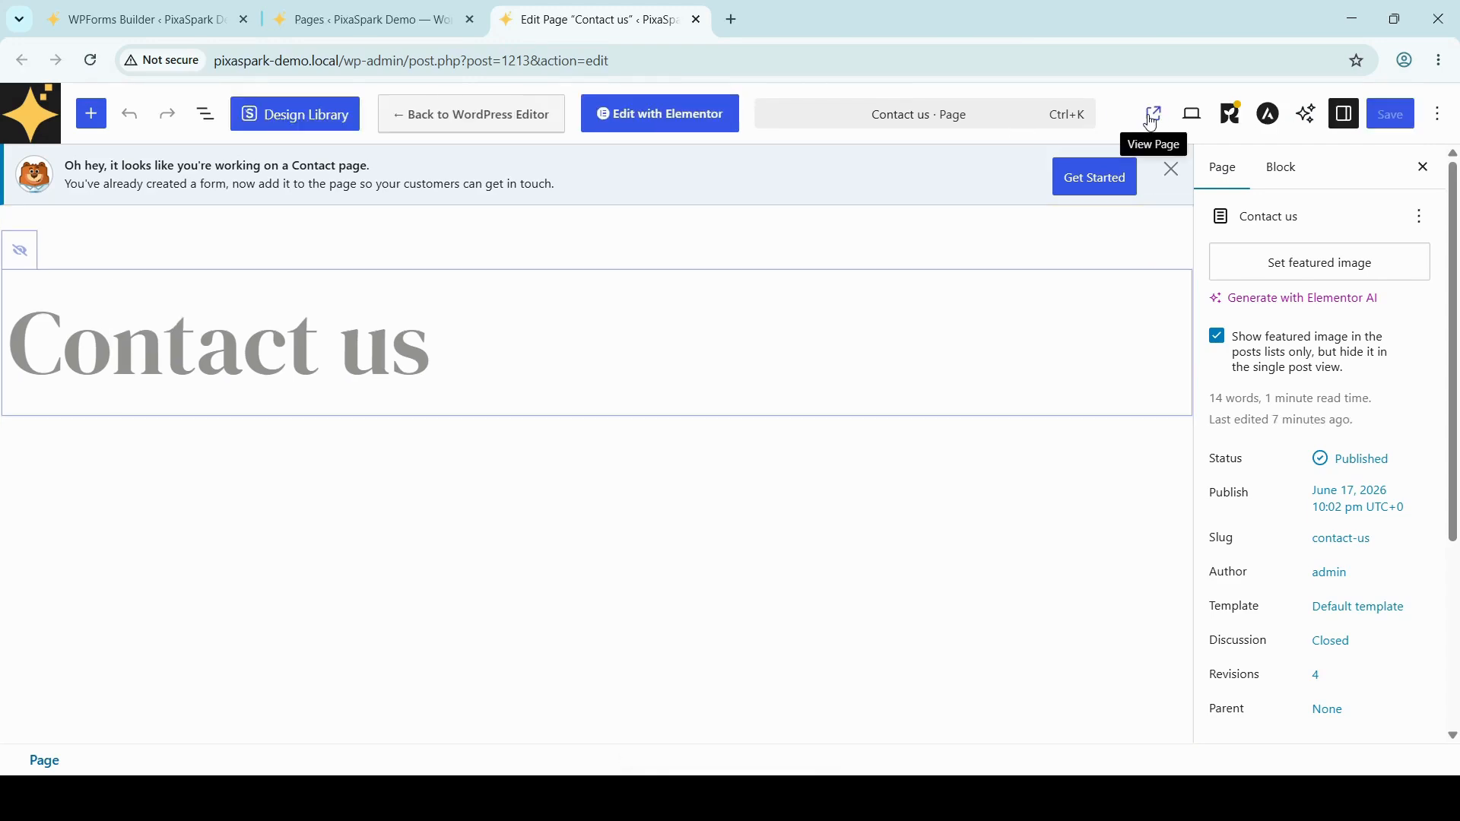
View the saved Contact us page on the site and check its header, hero section and form section.
left_click(1148, 120)
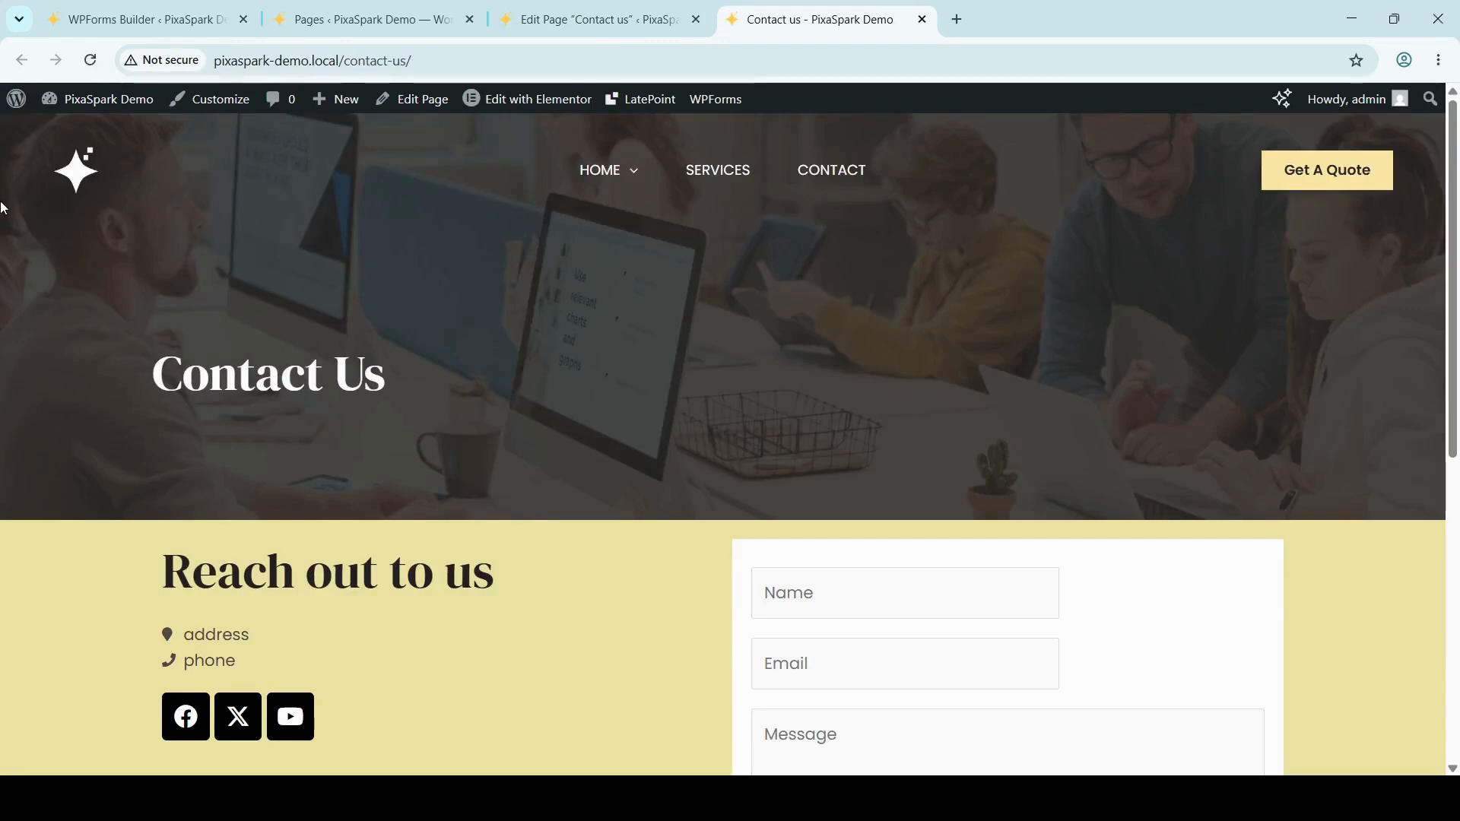
scroll(502, 668, "down", 6)
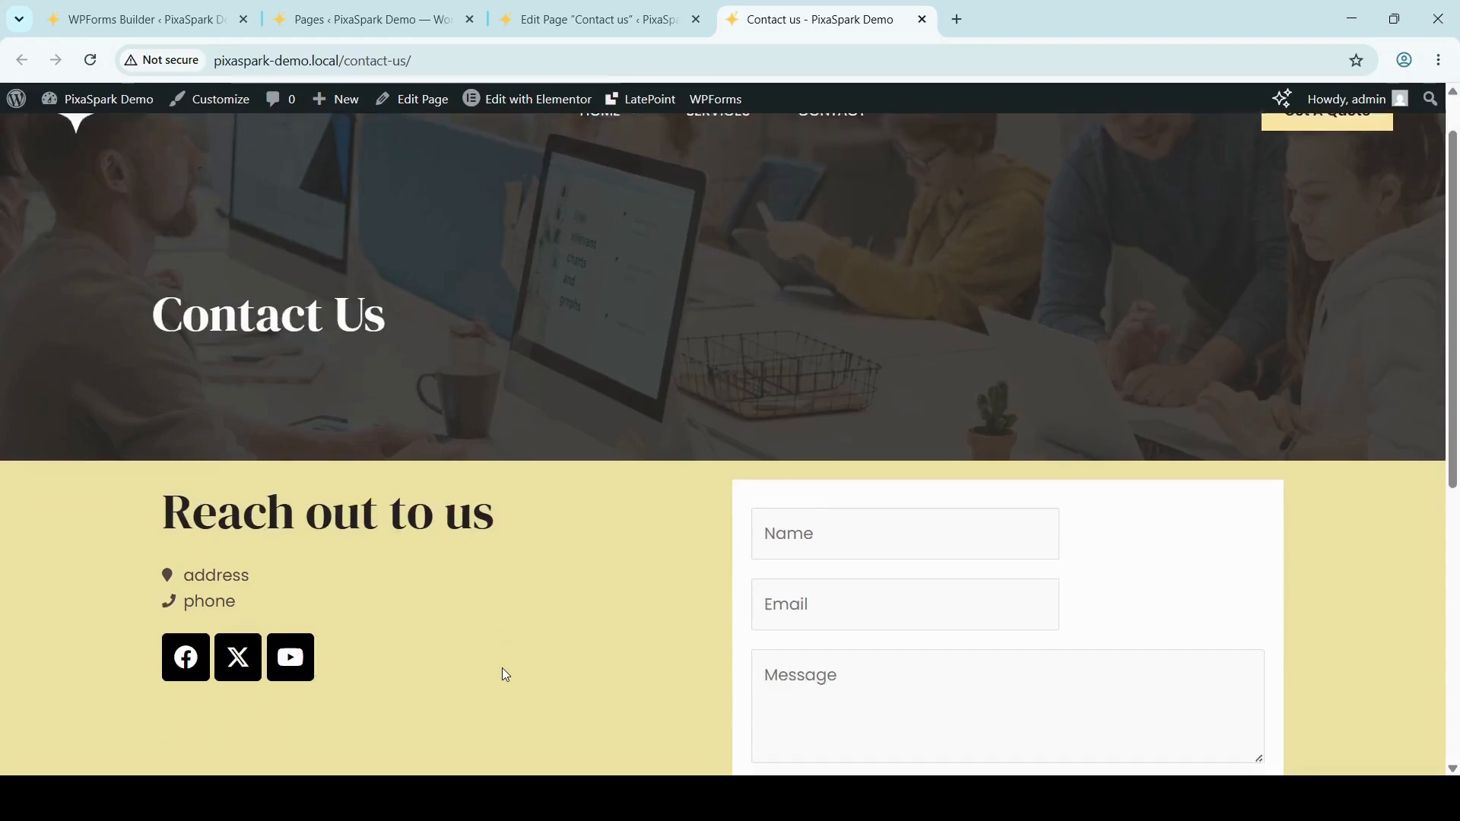
scroll(502, 667, "up", 6)
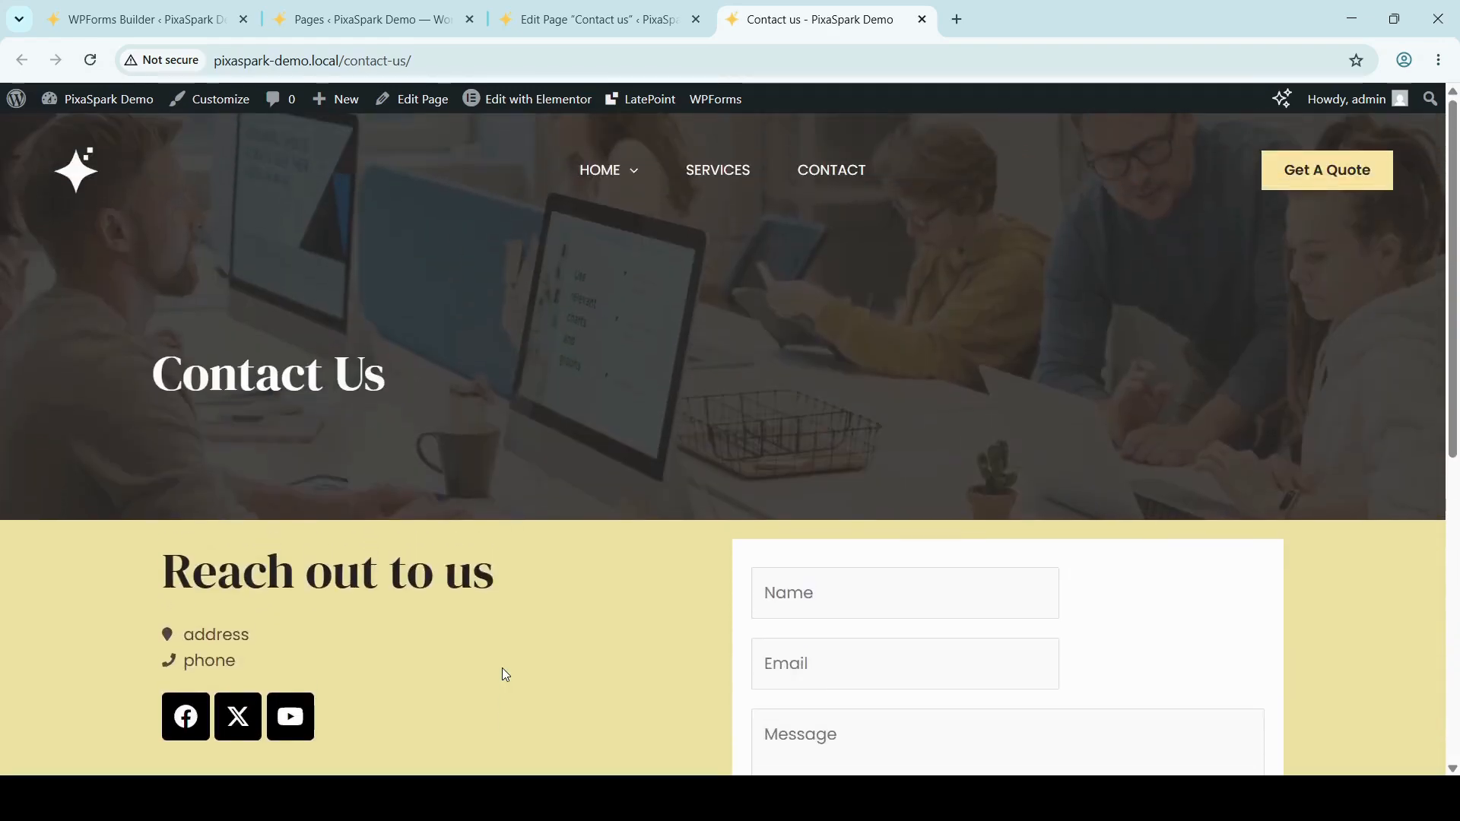